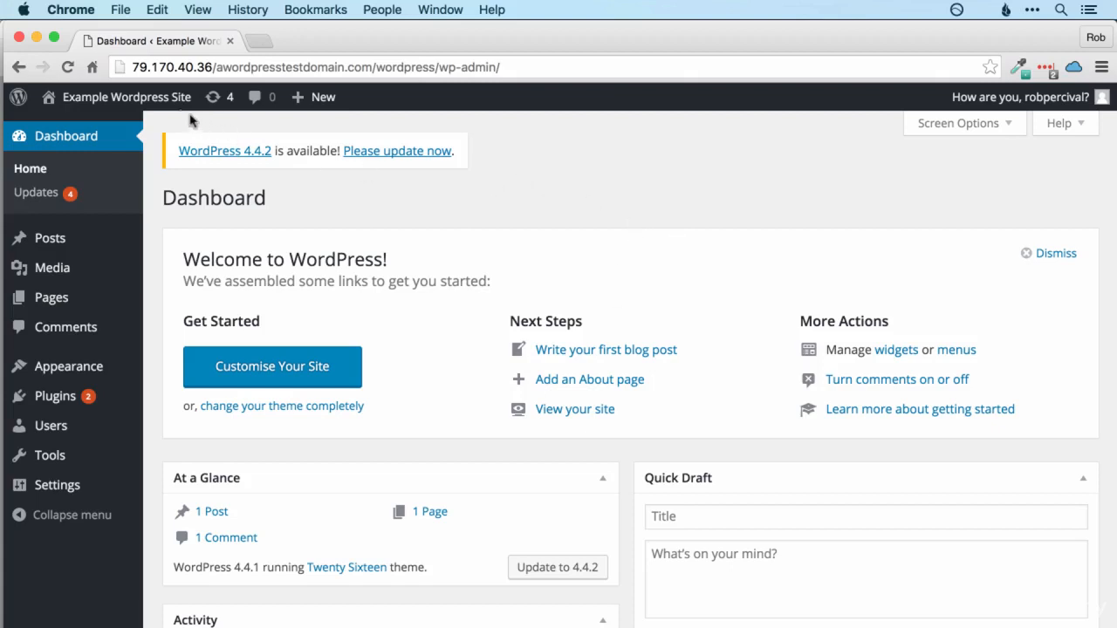
Open the live Example Wordpress Site in a new browser tab and switch to it.
{"action": "mouse_move", "coordinate": [161, 103]}
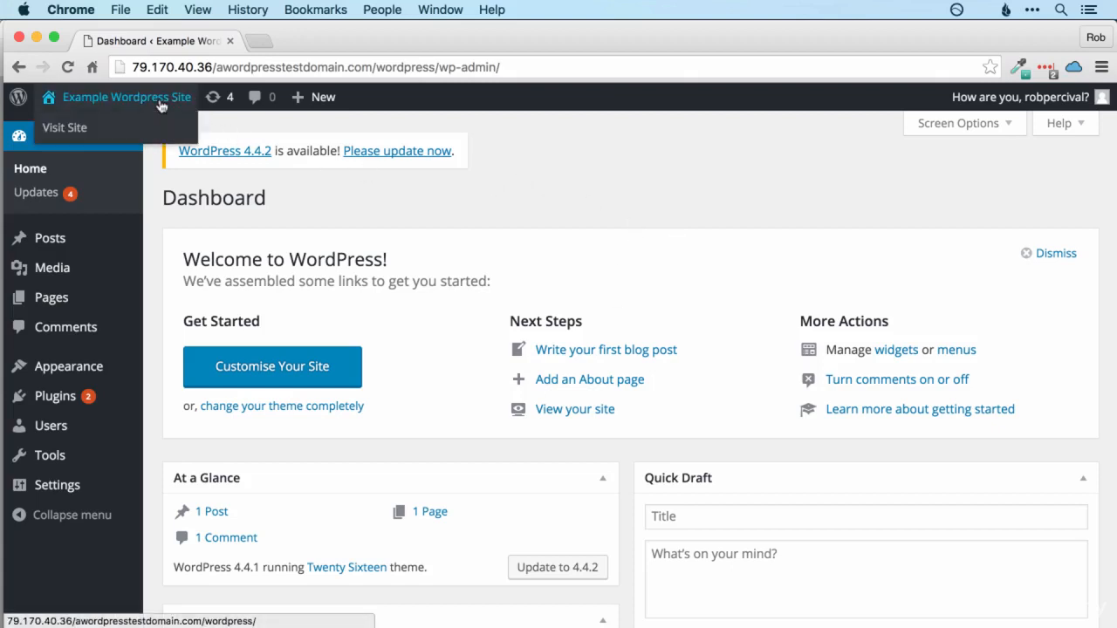
{"action": "left_click", "coordinate": [77, 130], "text": "super"}
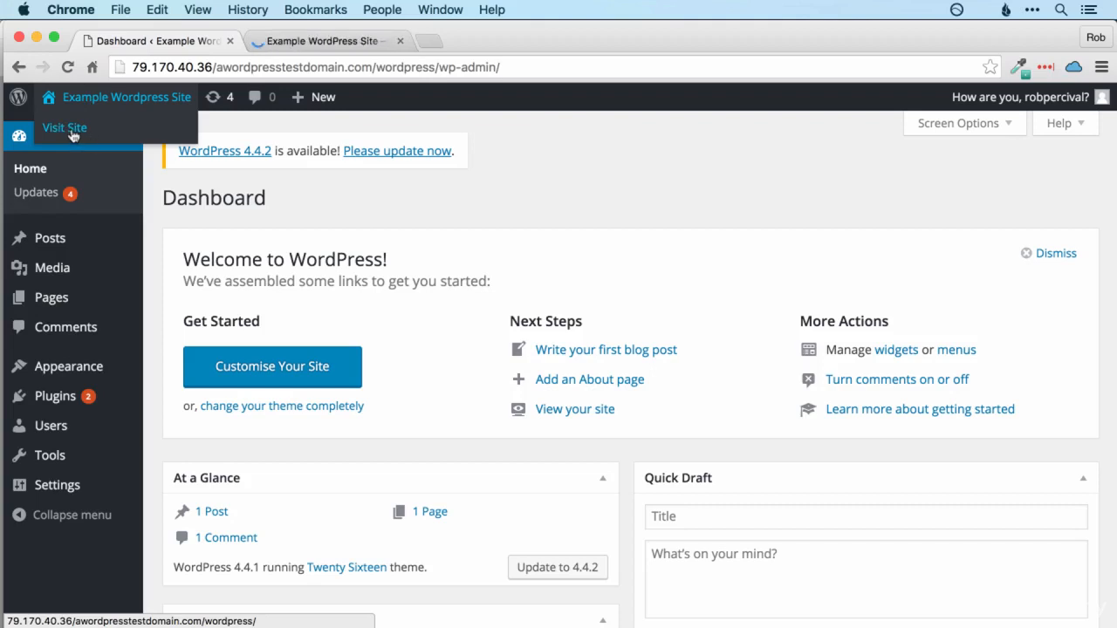
{"action": "left_click", "coordinate": [314, 48]}
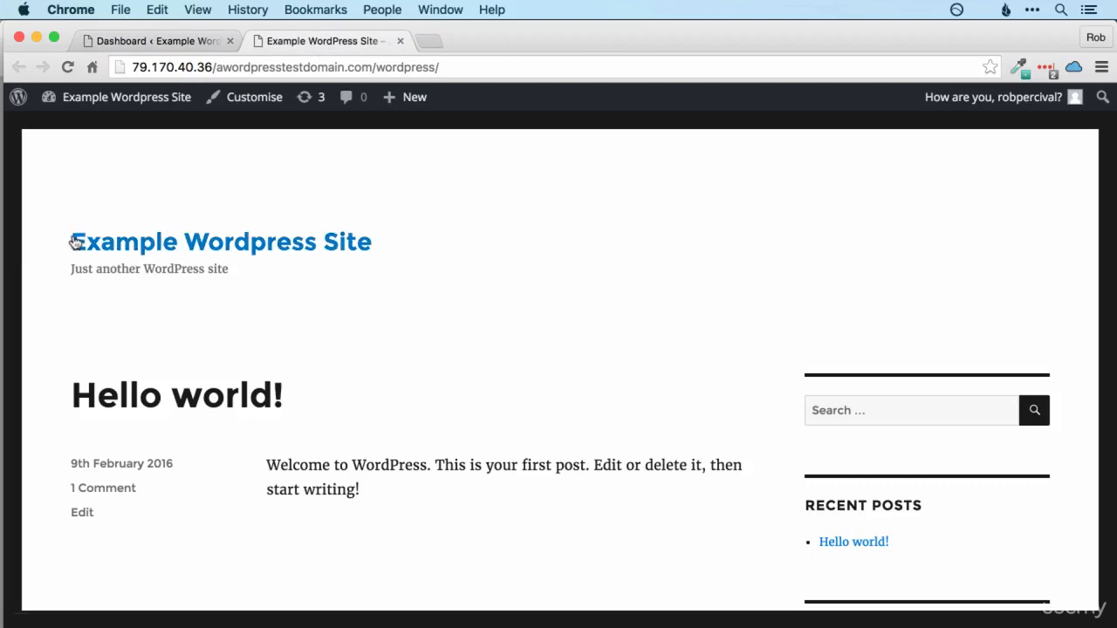
Examine the home page's site title, tagline, Hello world! post and sidebar widgets down to the footer.
{"action": "left_click_drag", "start_coordinate": [75, 244], "coordinate": [371, 251]}
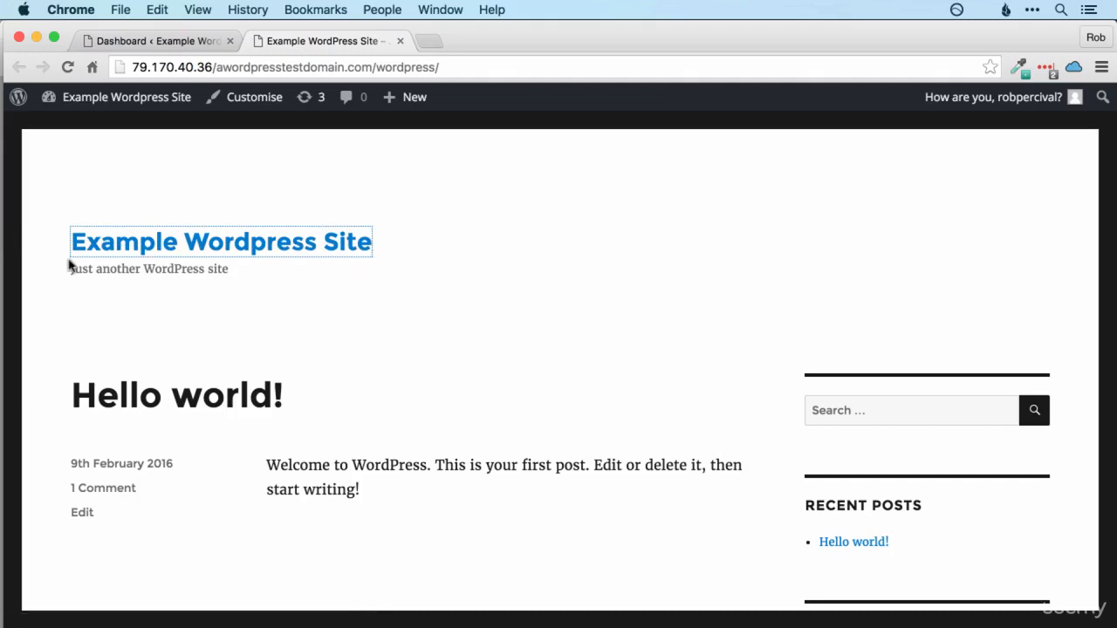
{"action": "left_click_drag", "start_coordinate": [72, 270], "coordinate": [242, 270]}
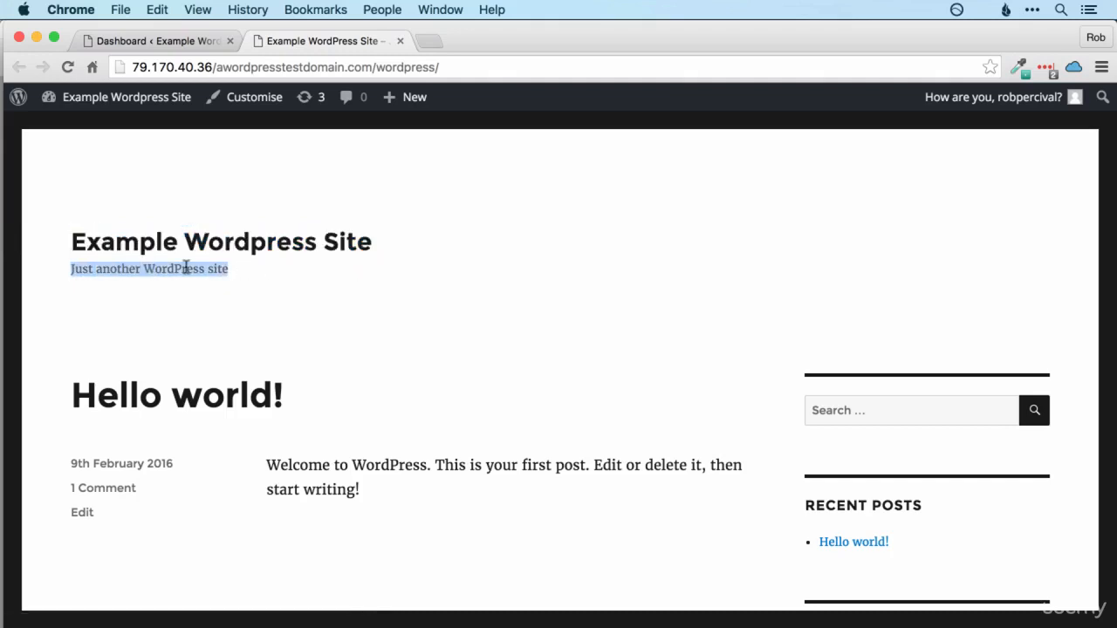
{"action": "left_click", "coordinate": [147, 269]}
{"action": "scroll", "coordinate": [374, 292], "scroll_direction": "down", "scroll_amount": 3}
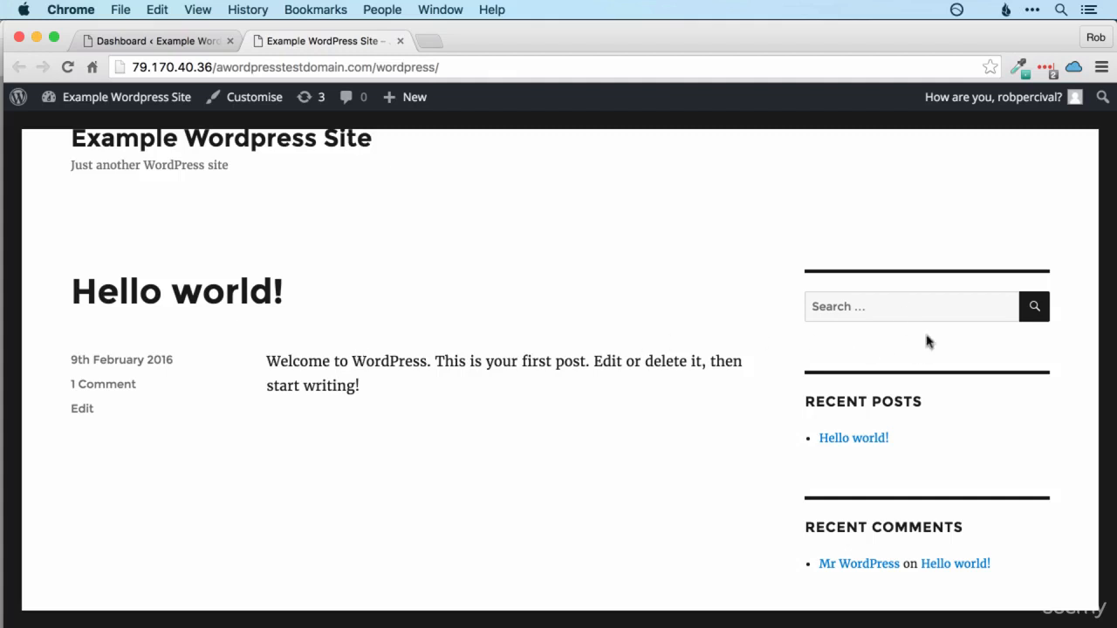
{"action": "scroll", "coordinate": [976, 382], "scroll_direction": "down", "scroll_amount": 5}
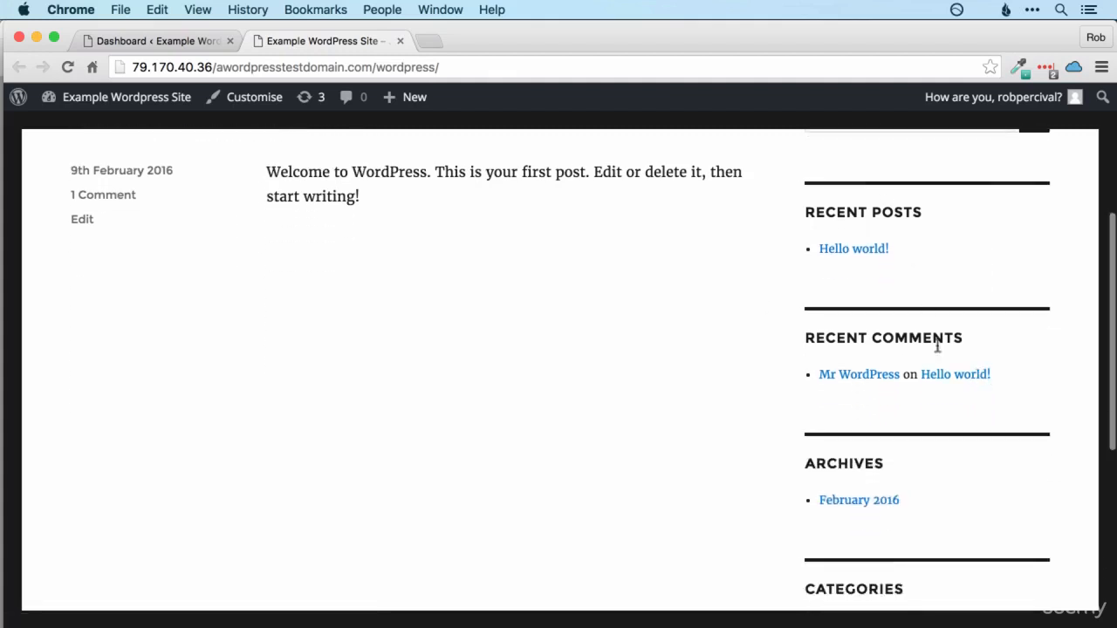
{"action": "scroll", "coordinate": [950, 395], "scroll_direction": "down", "scroll_amount": 9}
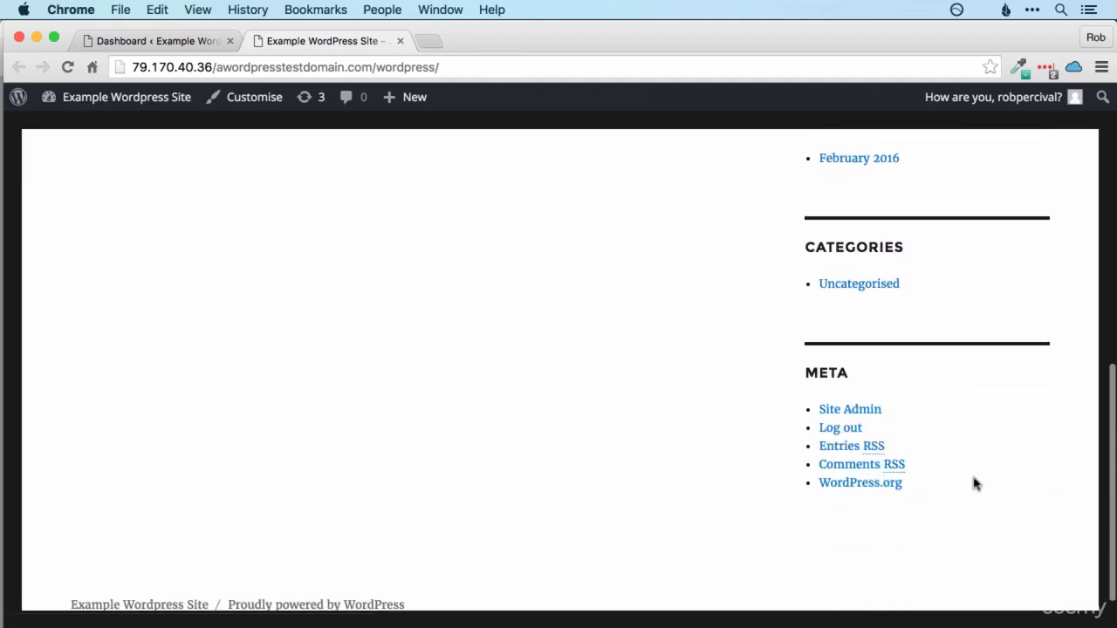
{"action": "scroll", "coordinate": [974, 484], "scroll_direction": "up", "scroll_amount": 1}
{"action": "scroll", "coordinate": [974, 483], "scroll_direction": "up", "scroll_amount": 12}
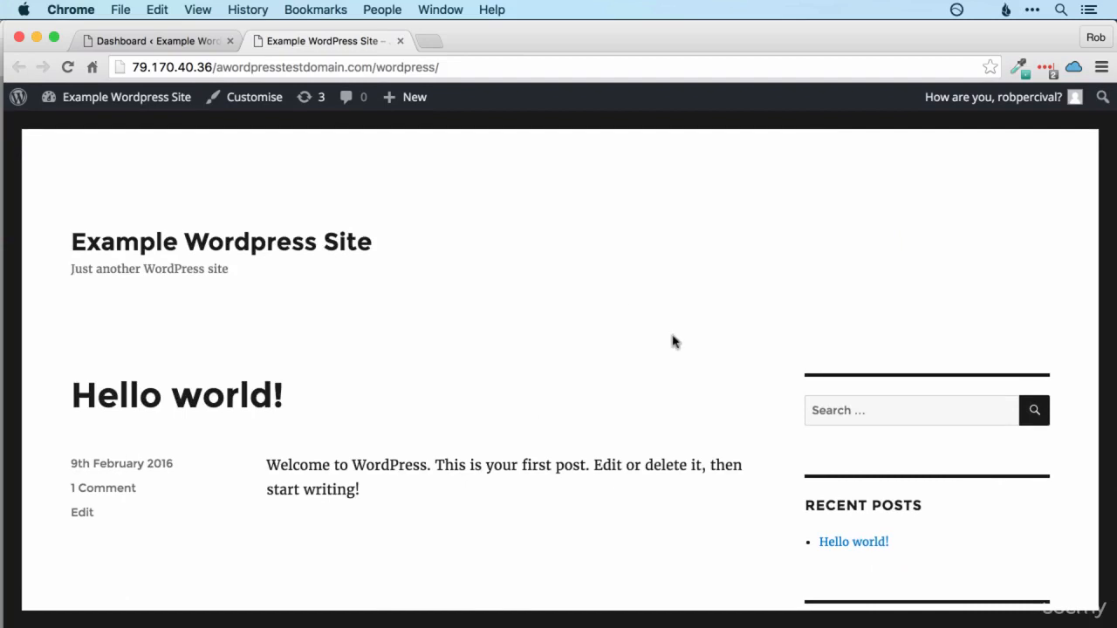
Update WordPress to version 4.4.2–en_GB from the admin area and return to the dashboard.
{"action": "left_click", "coordinate": [194, 41]}
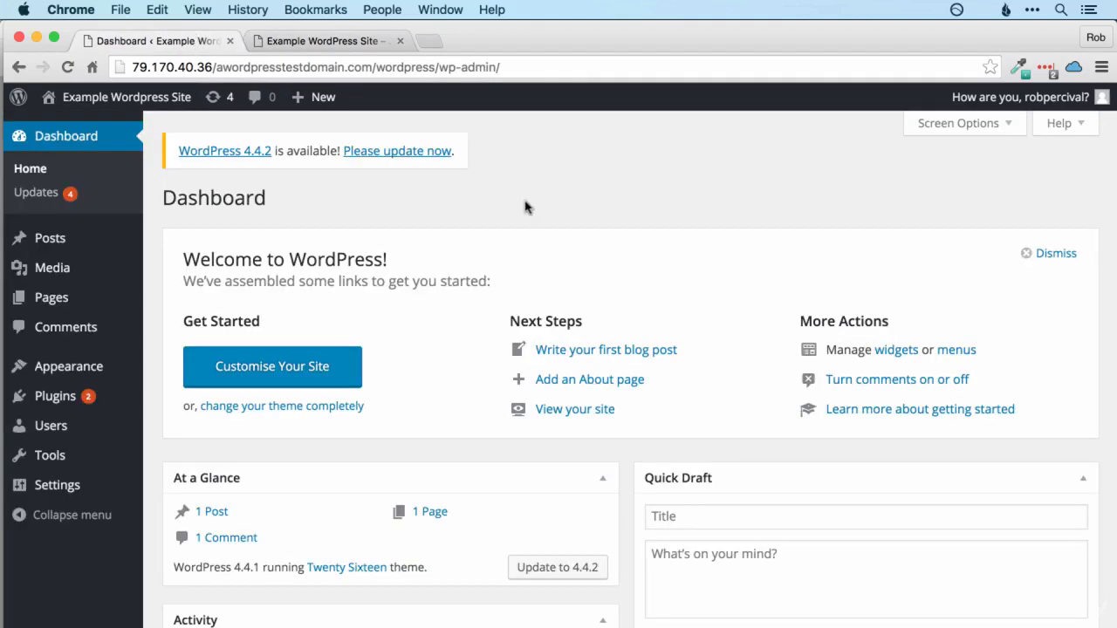
{"action": "left_click", "coordinate": [384, 159]}
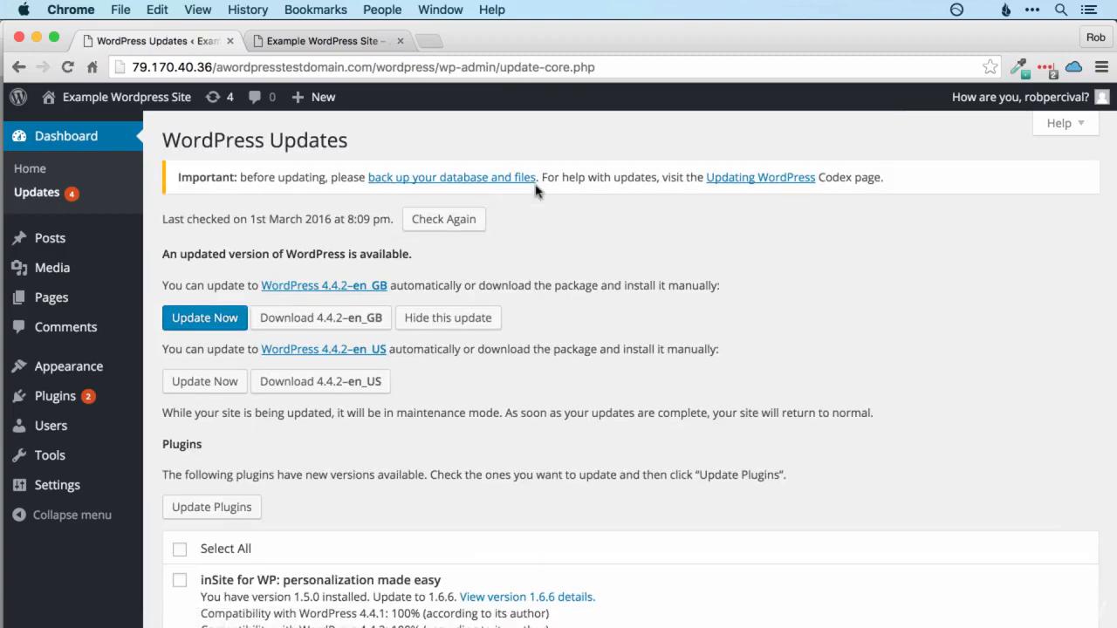
{"action": "left_click", "coordinate": [214, 322]}
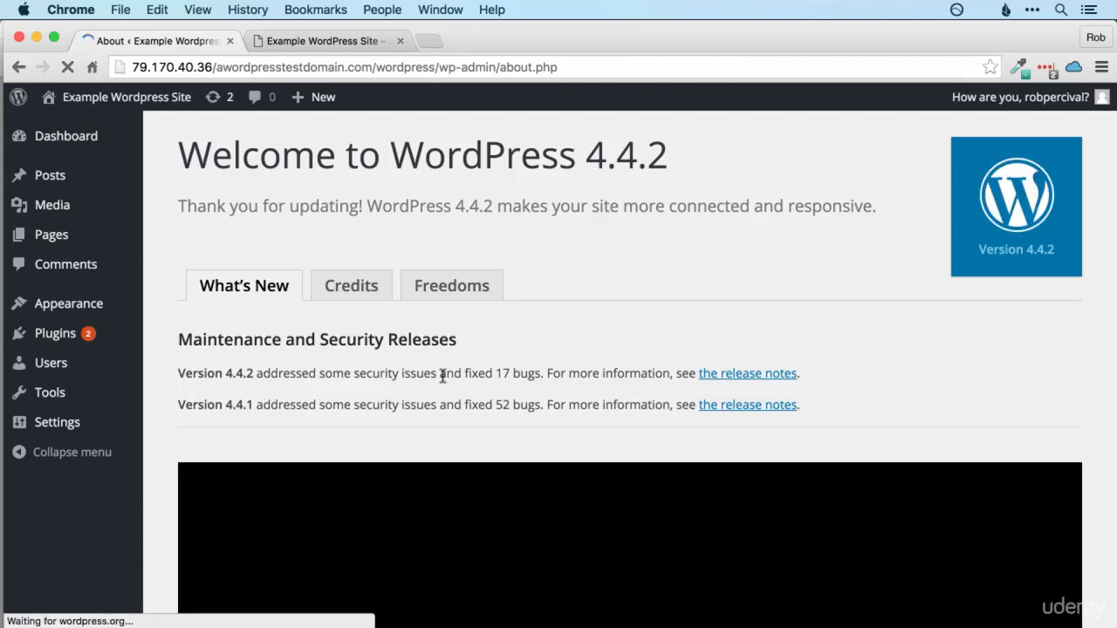
{"action": "left_click", "coordinate": [94, 142]}
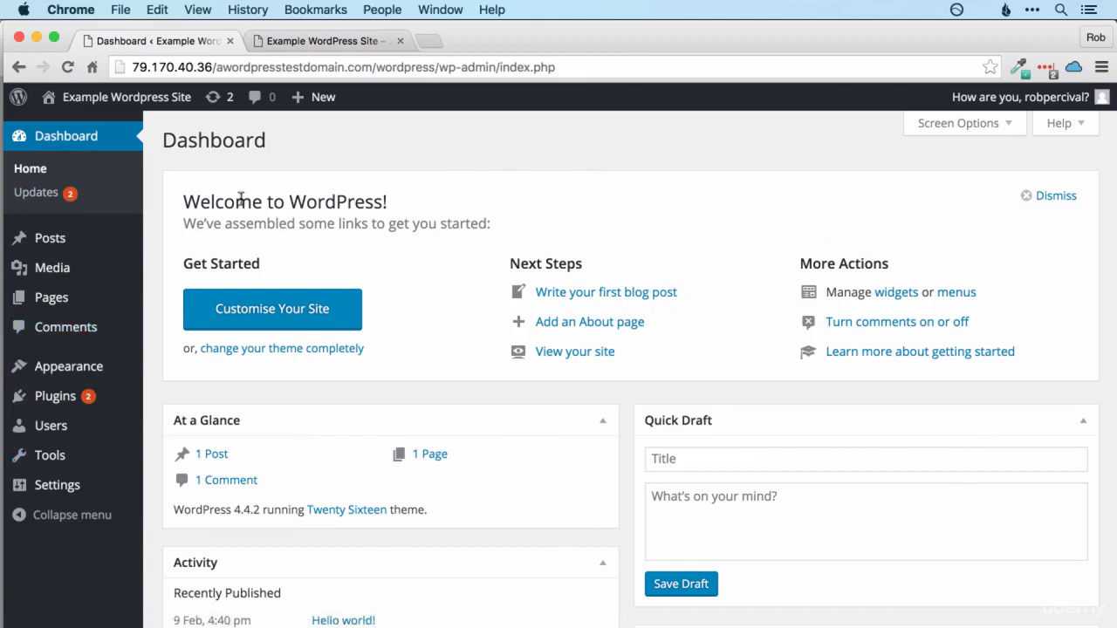
Open the Hello world! post from the list of all posts for editing.
{"action": "left_click", "coordinate": [46, 240]}
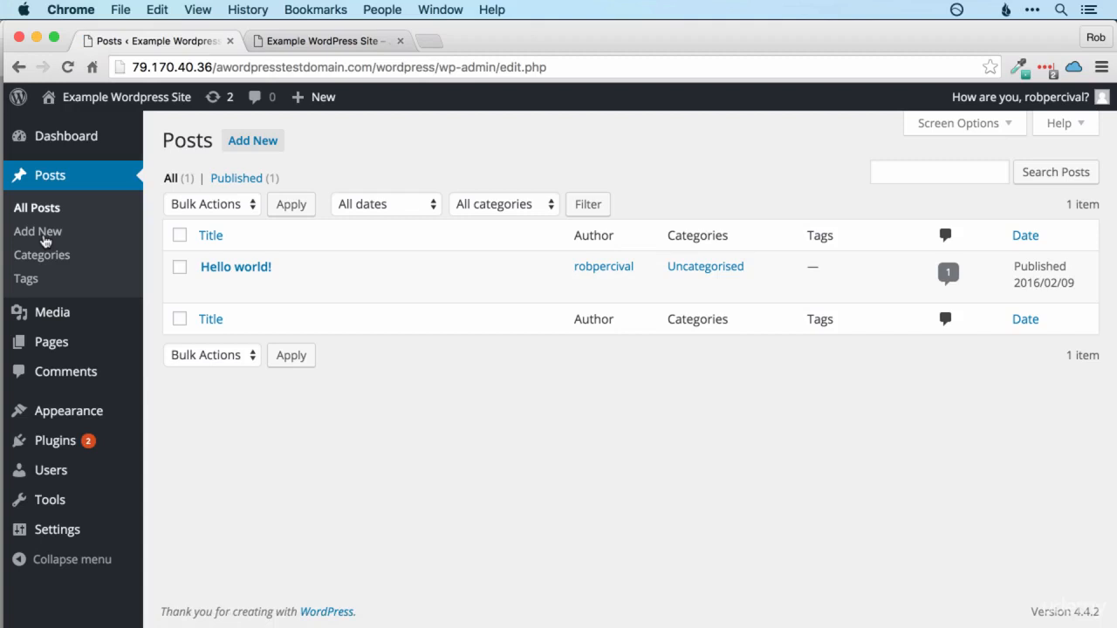
{"action": "mouse_move", "coordinate": [486, 258]}
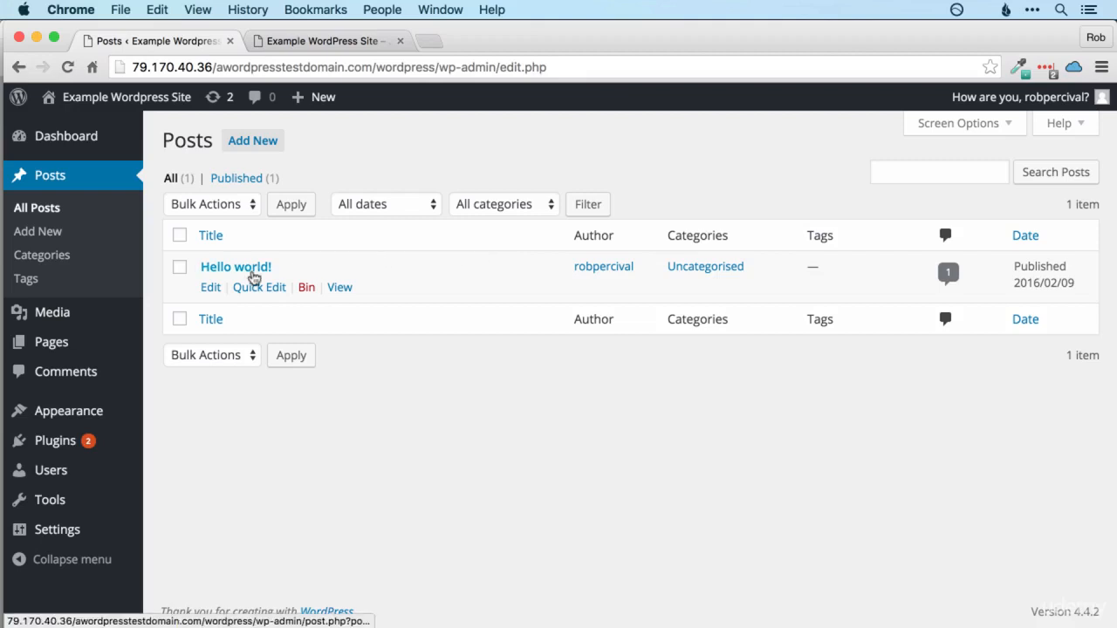
{"action": "left_click", "coordinate": [234, 273]}
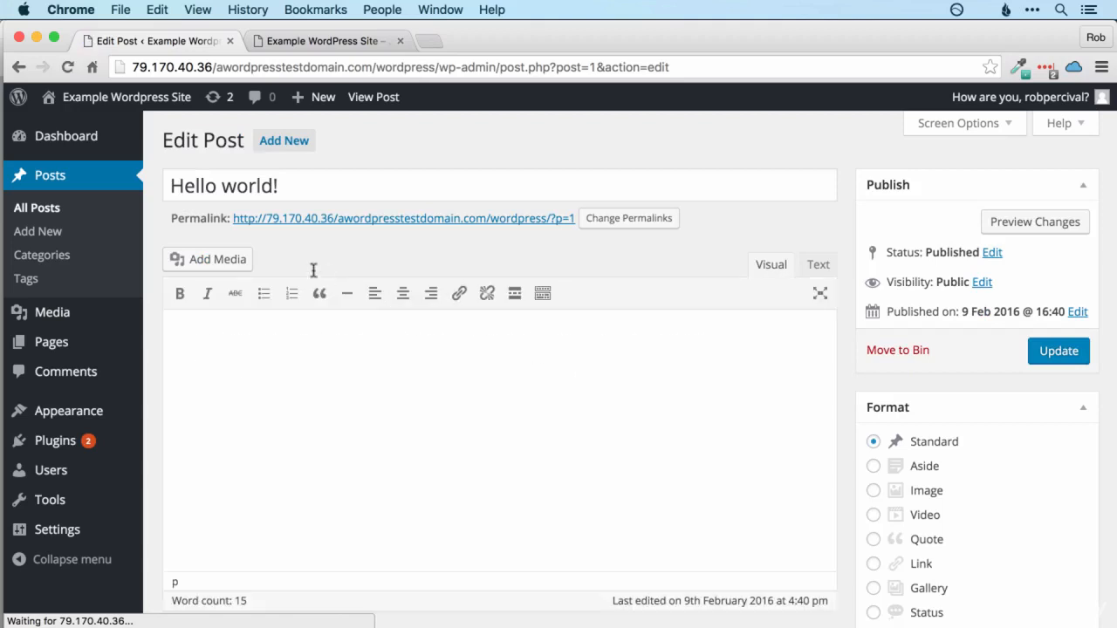
Add the sentence "This is a test." at the end of the Hello world! post's body.
{"action": "left_click_drag", "start_coordinate": [173, 186], "coordinate": [346, 186]}
{"action": "left_click", "coordinate": [346, 186]}
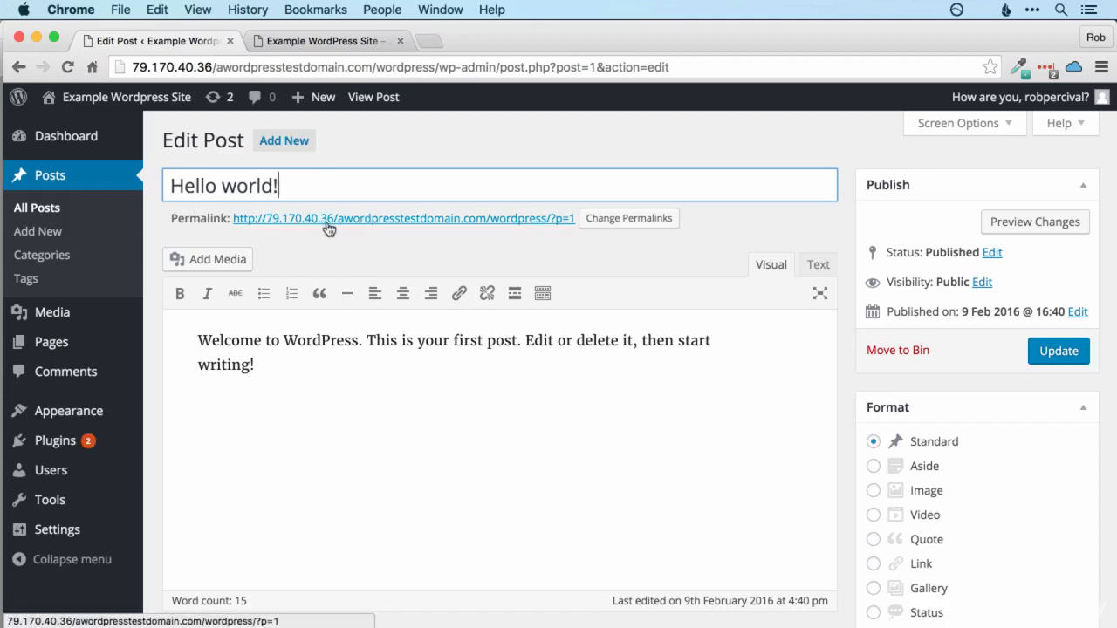
{"action": "left_click", "coordinate": [467, 403]}
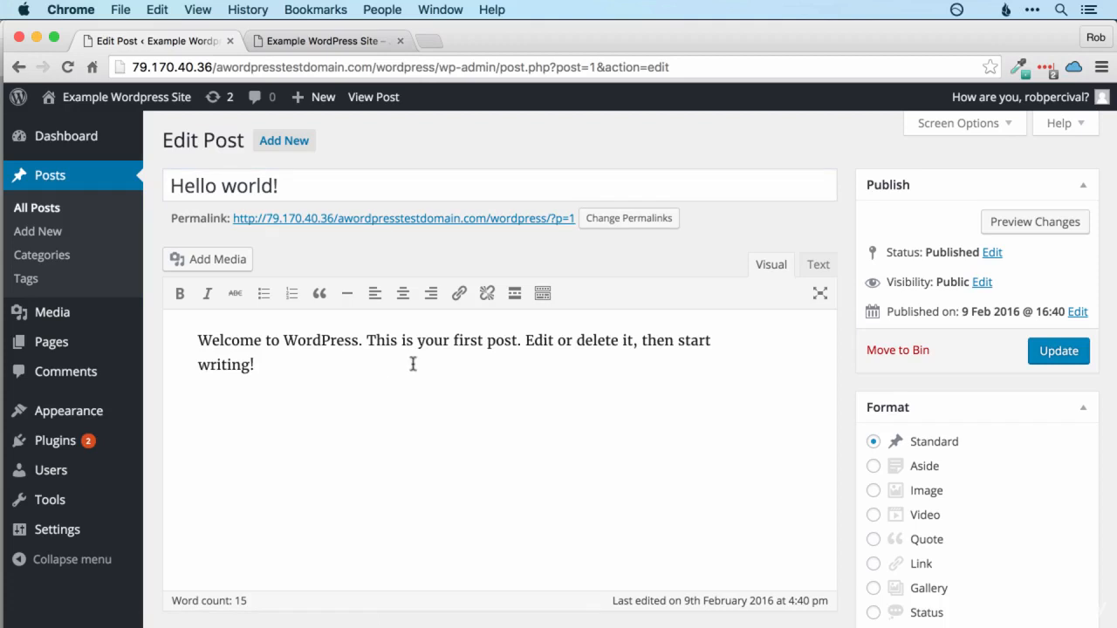
{"action": "scroll", "coordinate": [556, 457], "scroll_direction": "down", "scroll_amount": 1}
{"action": "scroll", "coordinate": [558, 457], "scroll_direction": "up", "scroll_amount": 1}
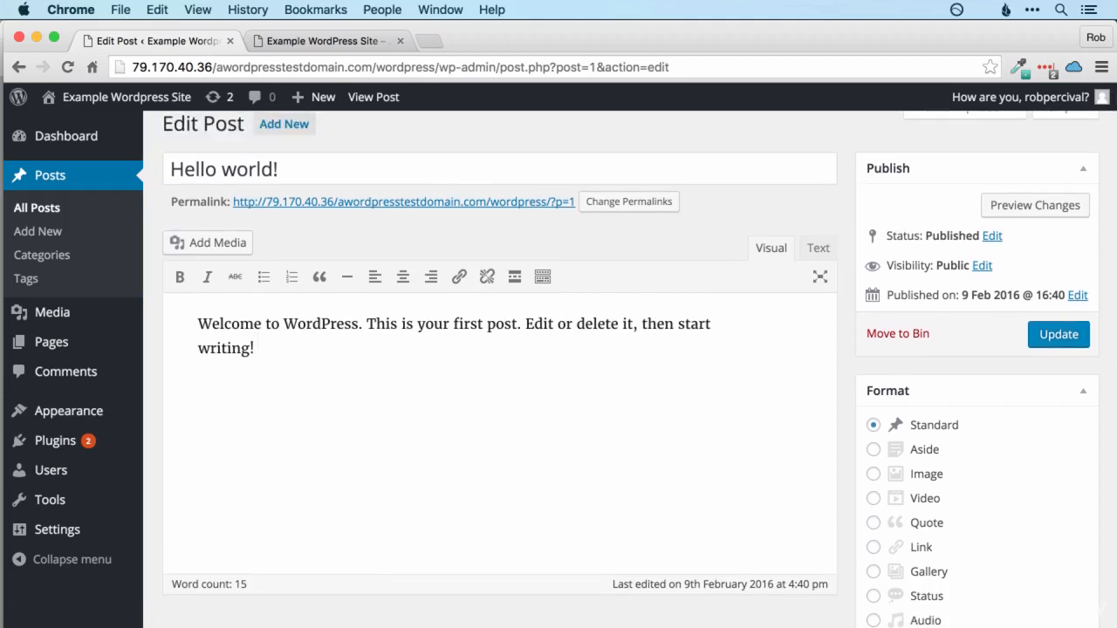
{"action": "type", "text": "This is a test."}
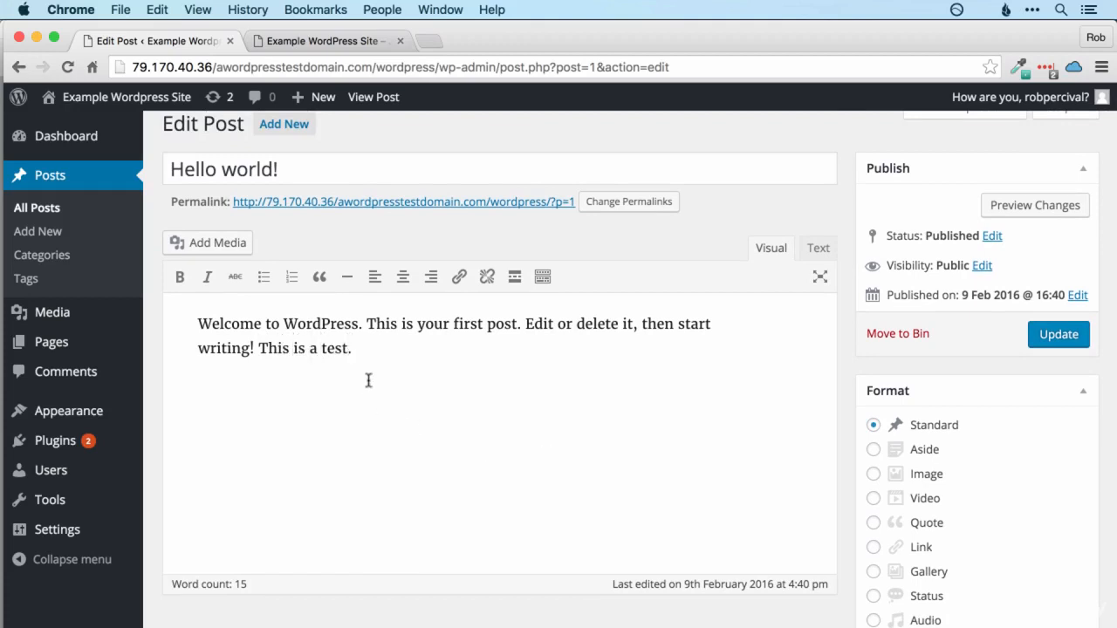
Make the sentence "This is a test." bold and show the post body as HTML text.
{"action": "left_click_drag", "start_coordinate": [353, 348], "coordinate": [259, 349]}
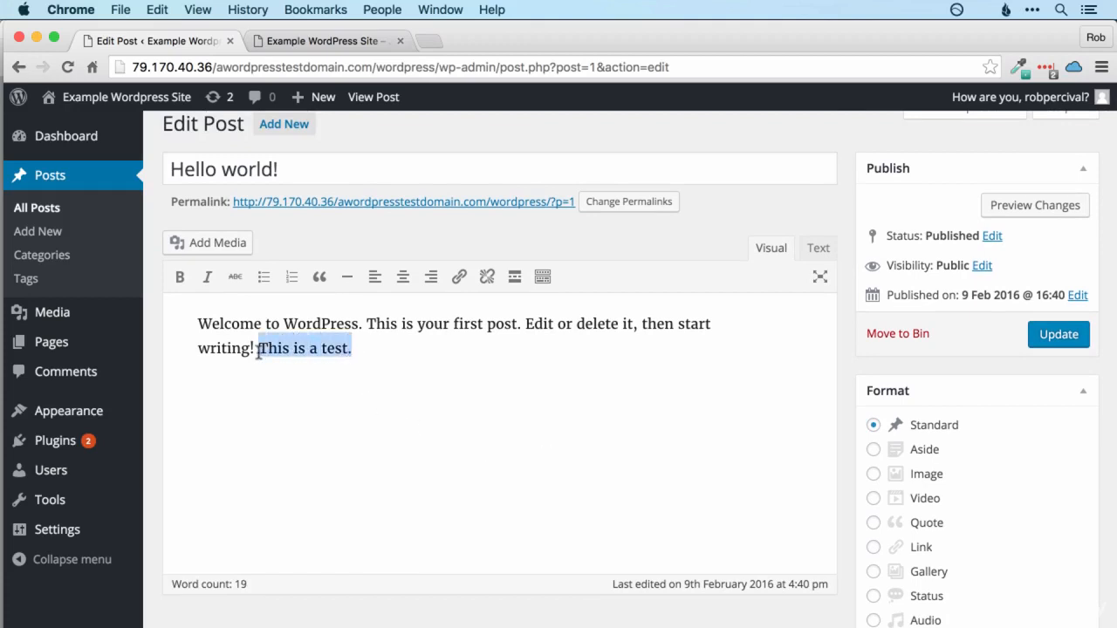
{"action": "left_click", "coordinate": [175, 276]}
{"action": "left_click", "coordinate": [346, 324]}
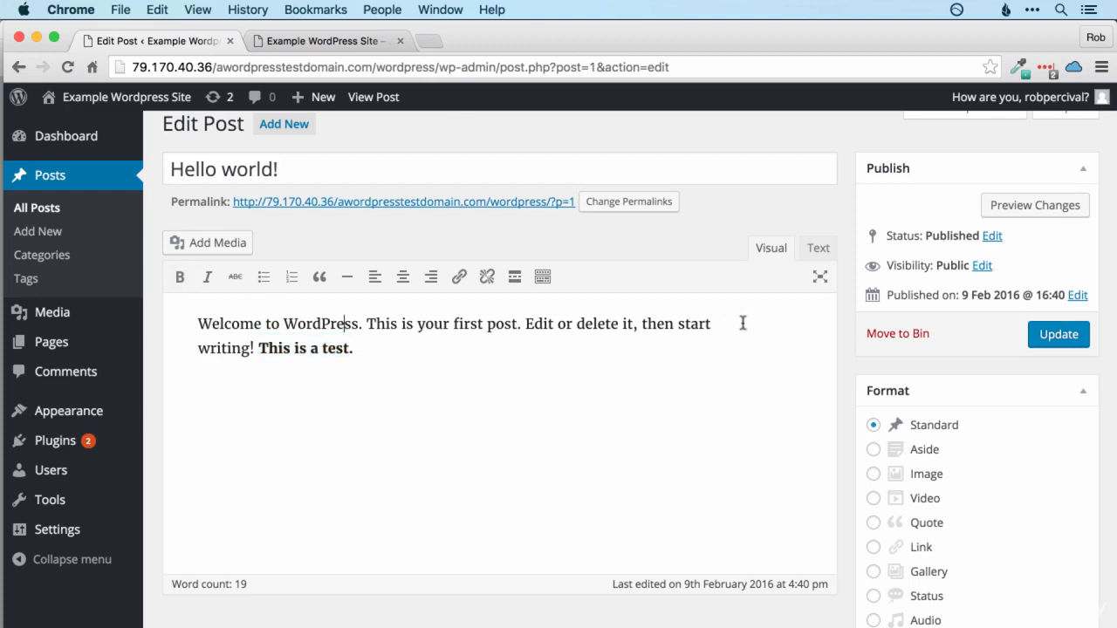
{"action": "left_click", "coordinate": [814, 259]}
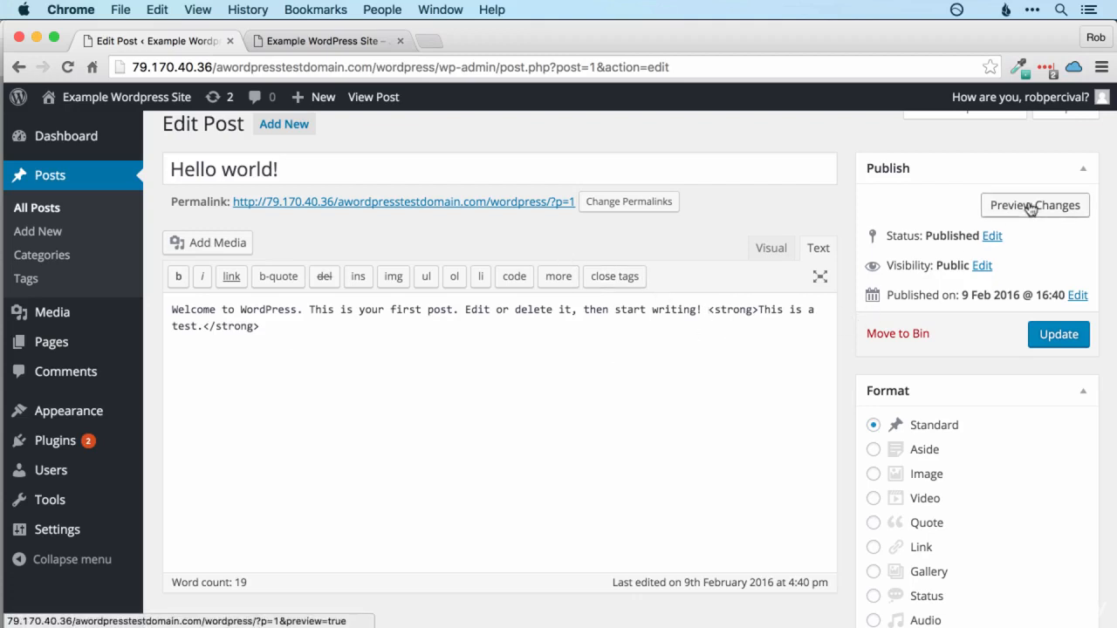
Preview the post's changes in a separate tab, check the bold sentence, and update the post from the editor.
{"action": "left_click", "coordinate": [999, 206]}
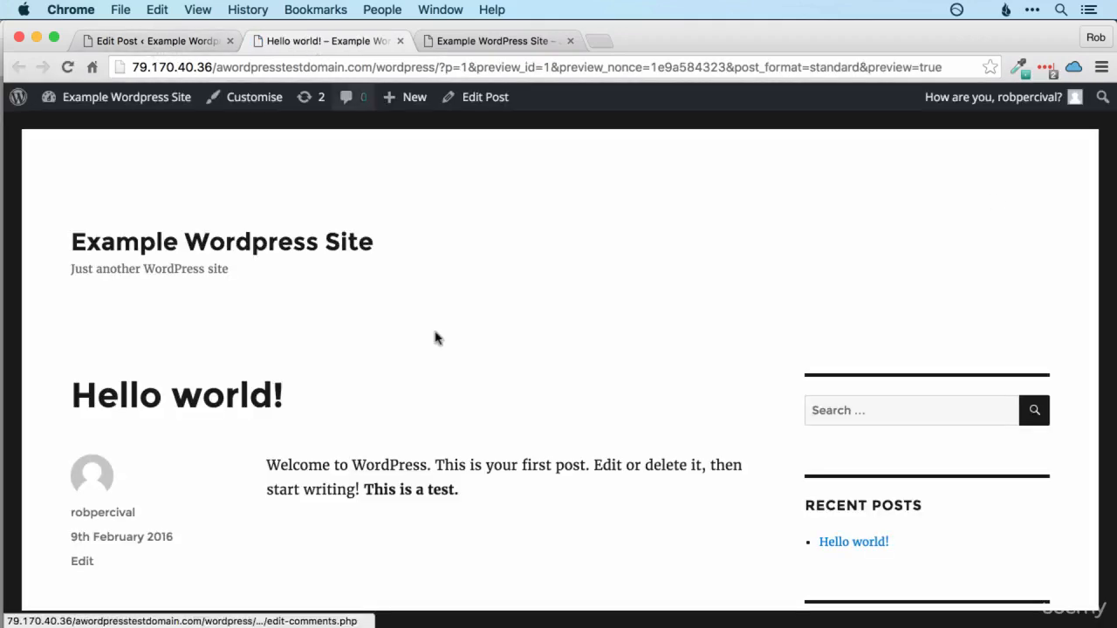
{"action": "scroll", "coordinate": [501, 374], "scroll_direction": "down", "scroll_amount": 2}
{"action": "left_click_drag", "start_coordinate": [367, 416], "coordinate": [484, 416]}
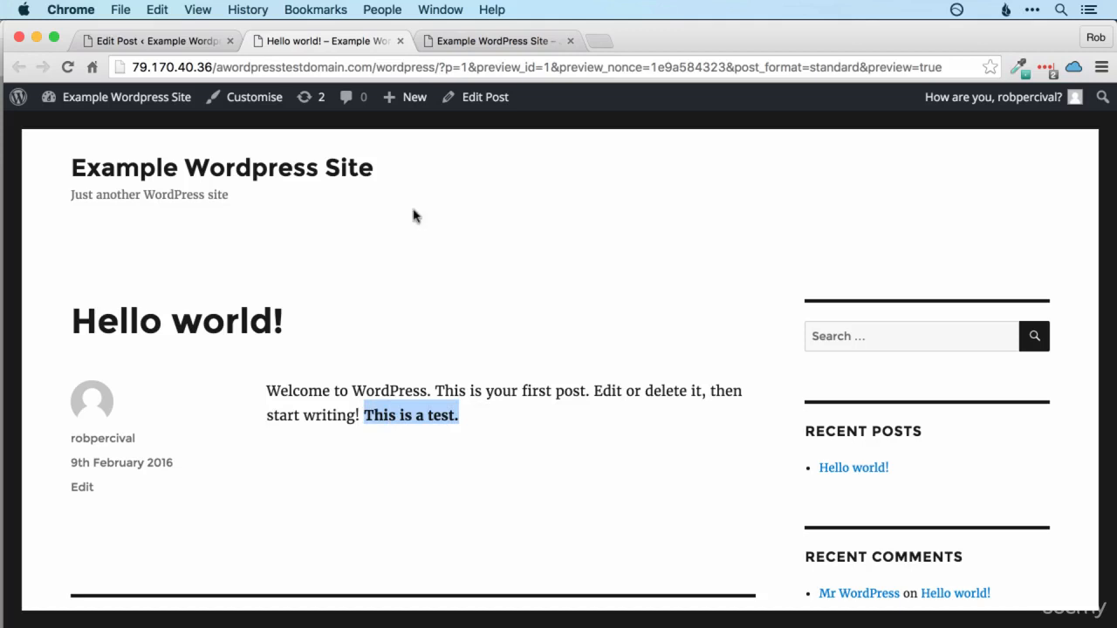
{"action": "left_click", "coordinate": [187, 45]}
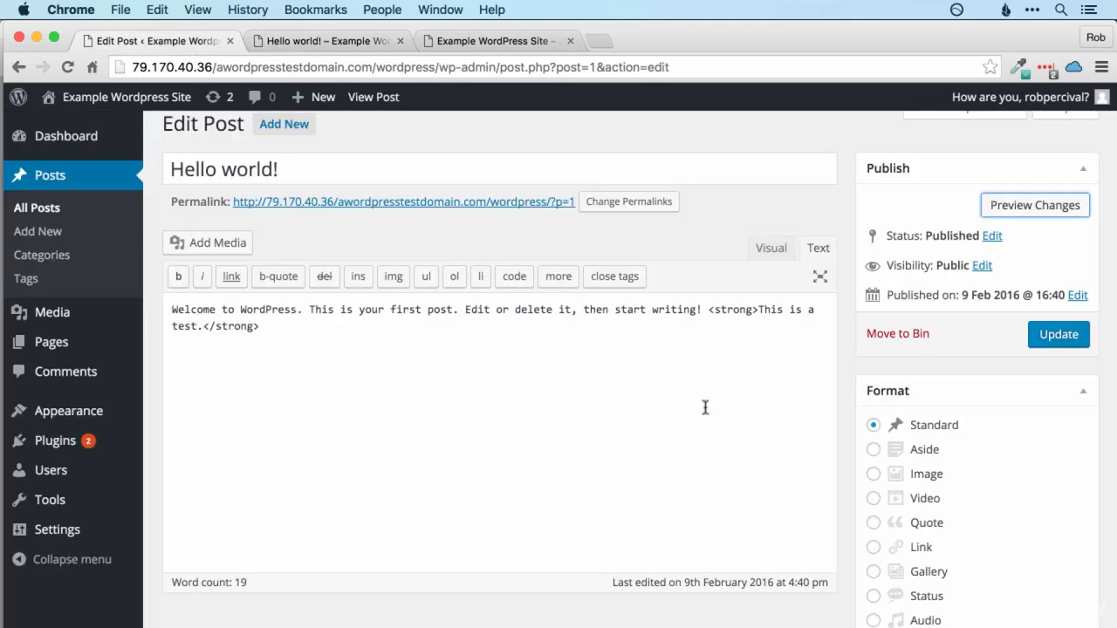
{"action": "left_click", "coordinate": [1053, 334]}
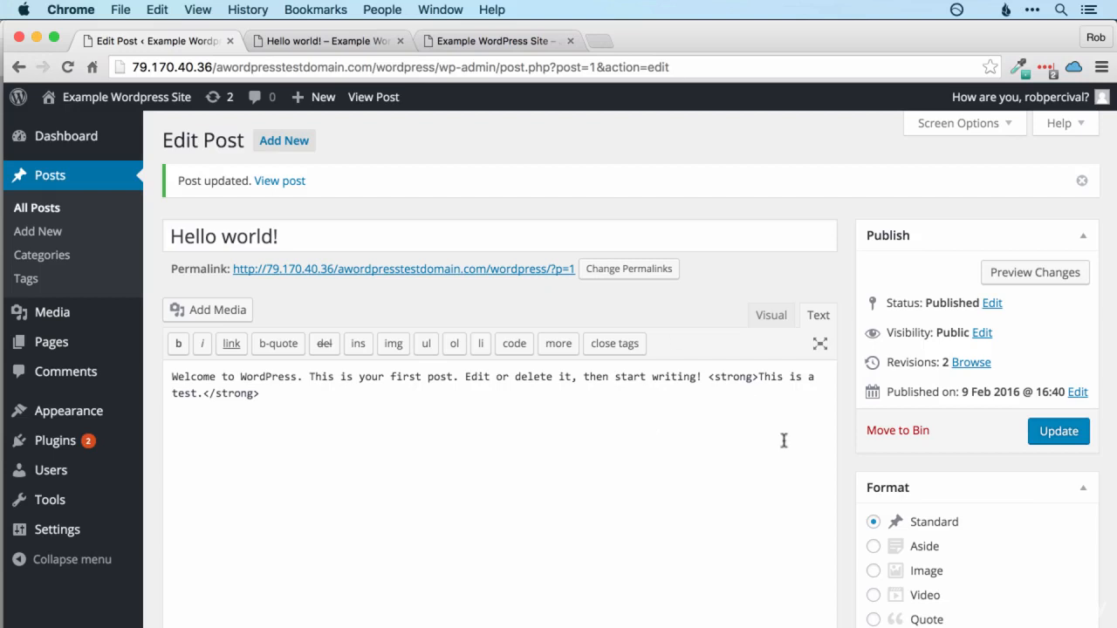
Browse the post's revisions, restore the earlier autosave, and update the post.
{"action": "left_click", "coordinate": [972, 368]}
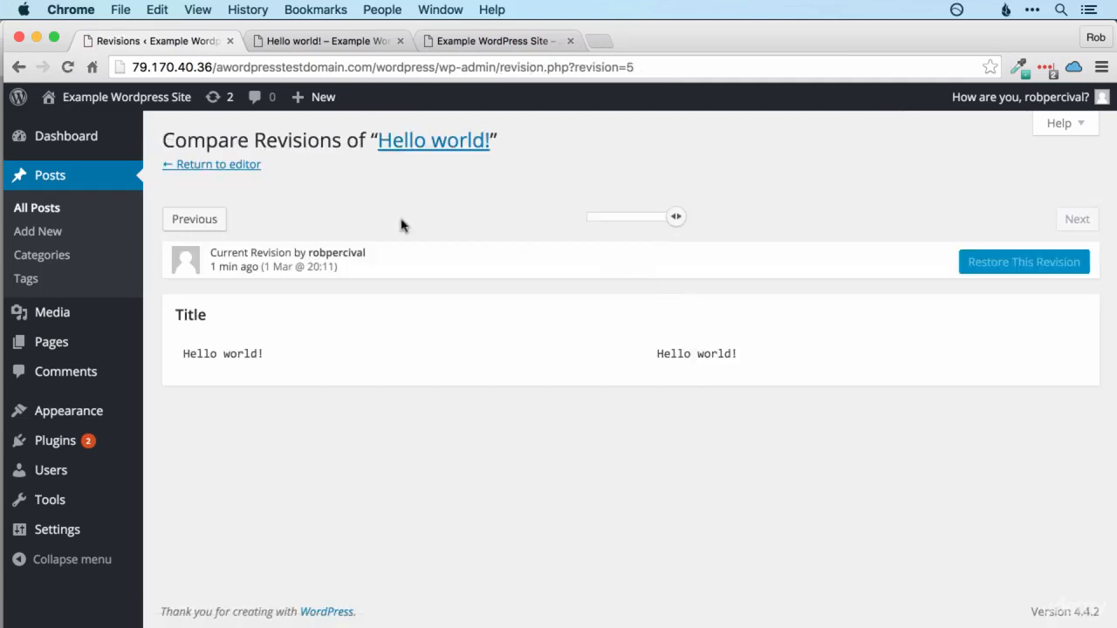
{"action": "left_click", "coordinate": [599, 225]}
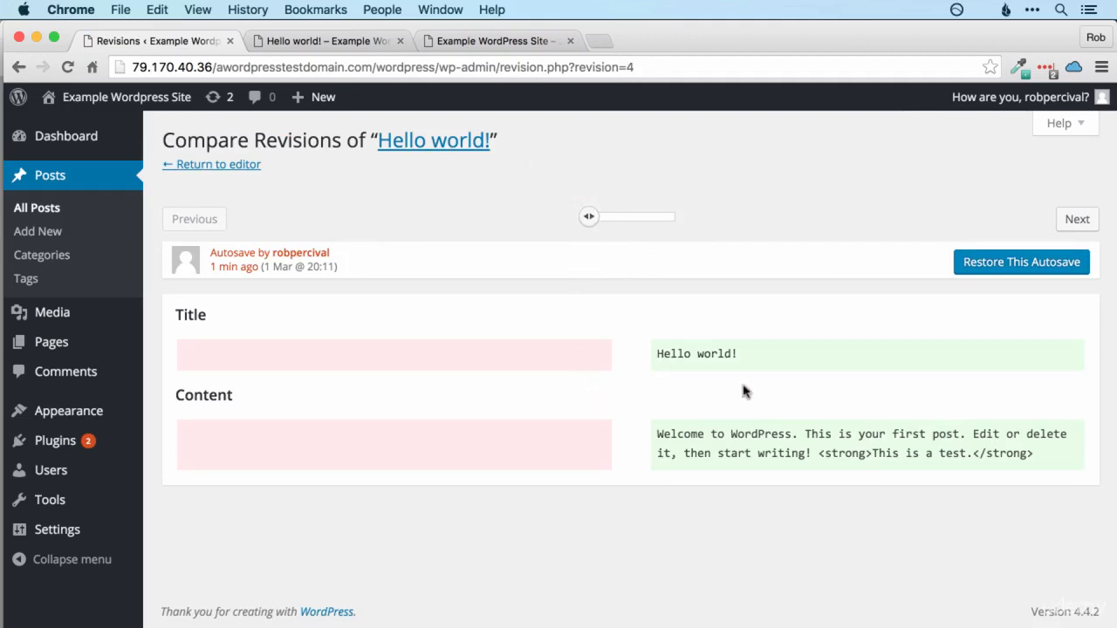
{"action": "left_click", "coordinate": [1015, 262]}
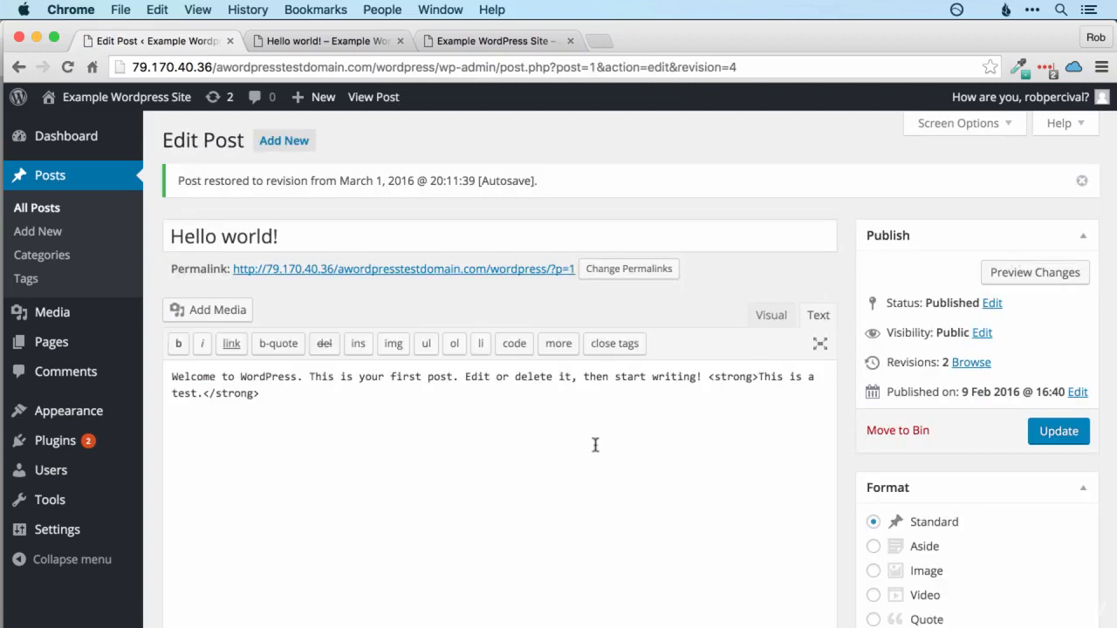
{"action": "left_click", "coordinate": [1051, 441]}
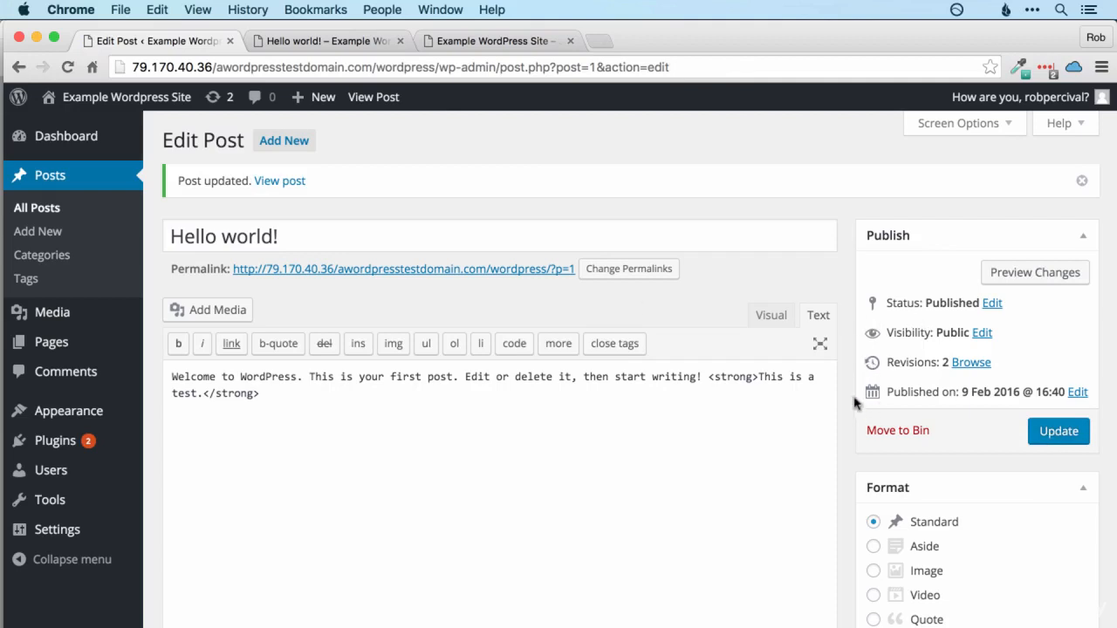
Try the post formats from Aside through Chat and set the post's format back to Standard.
{"action": "scroll", "coordinate": [856, 400], "scroll_direction": "down", "scroll_amount": 5}
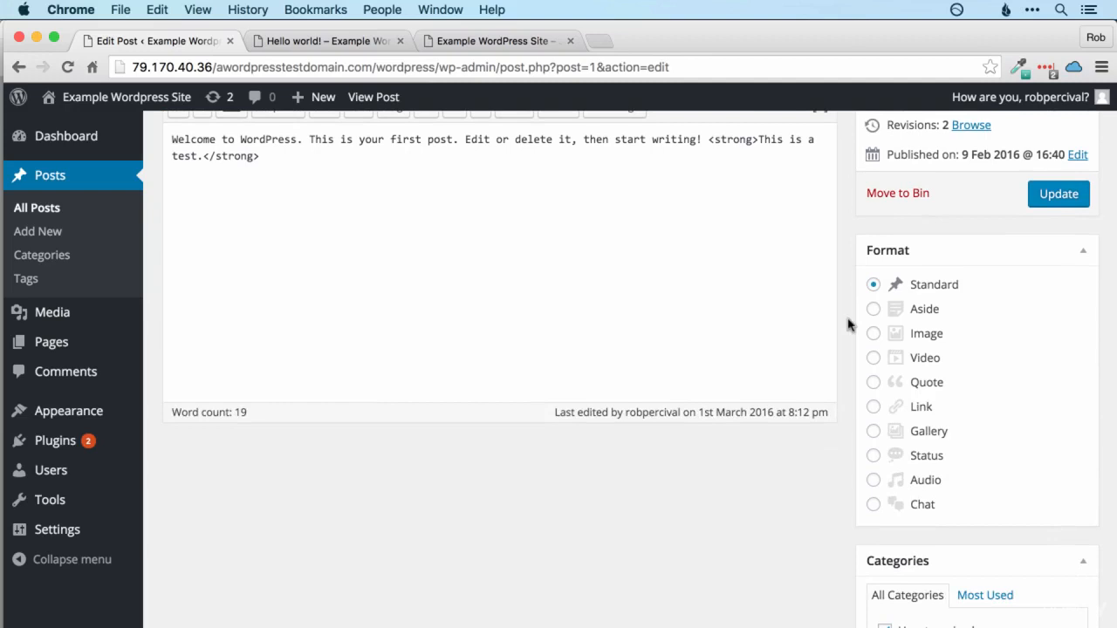
{"action": "left_click", "coordinate": [874, 311]}
{"action": "left_click", "coordinate": [874, 335]}
{"action": "left_click", "coordinate": [872, 362]}
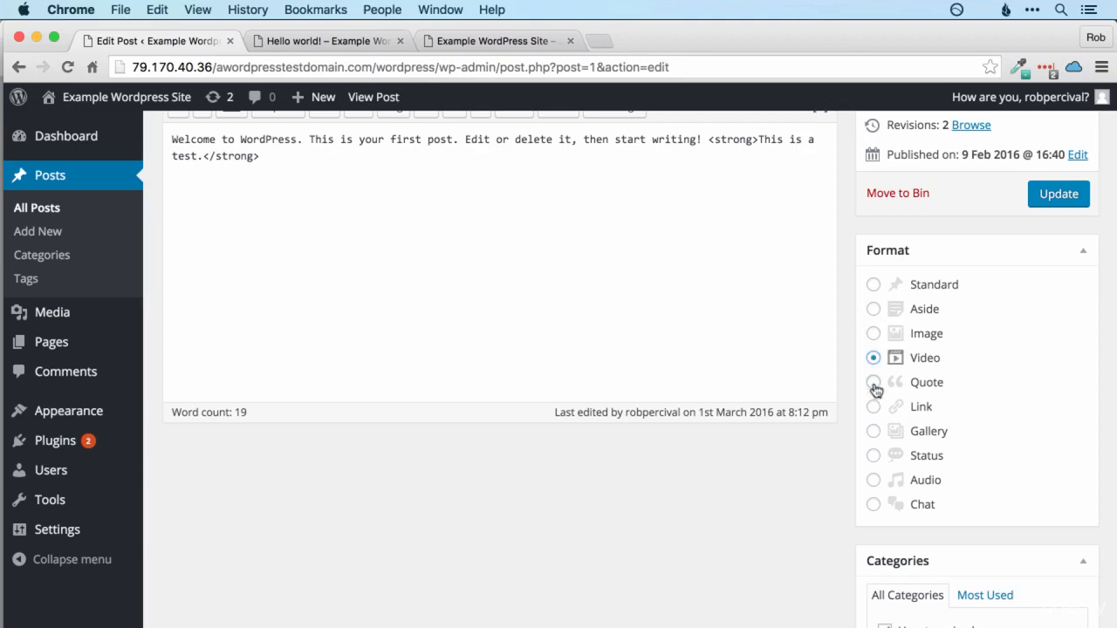
{"action": "left_click", "coordinate": [873, 384]}
{"action": "left_click", "coordinate": [874, 411]}
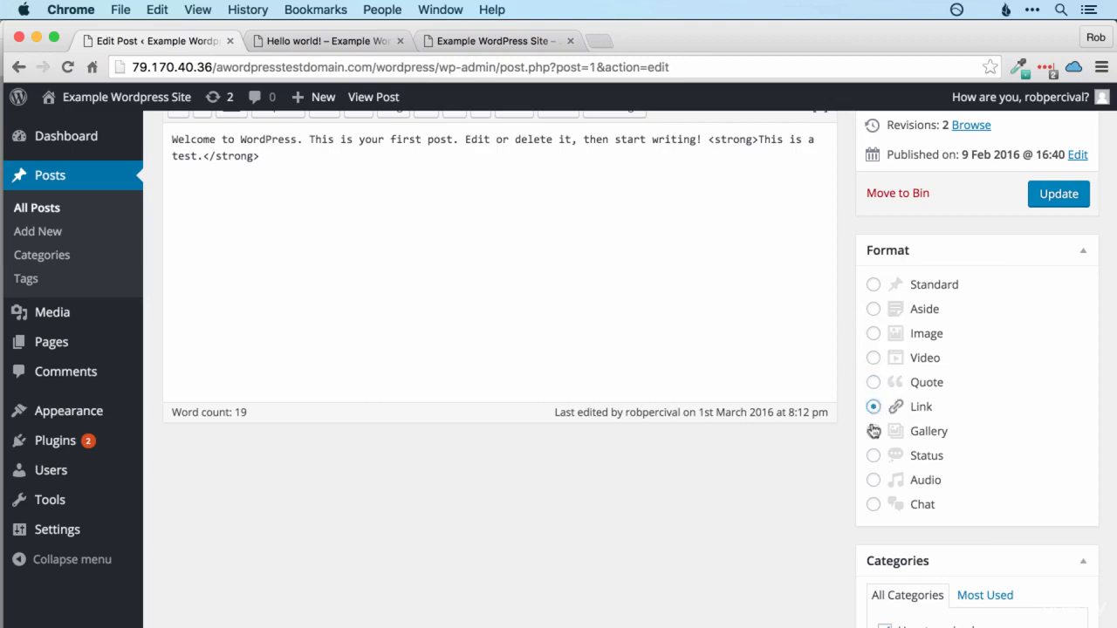
{"action": "left_click", "coordinate": [874, 431]}
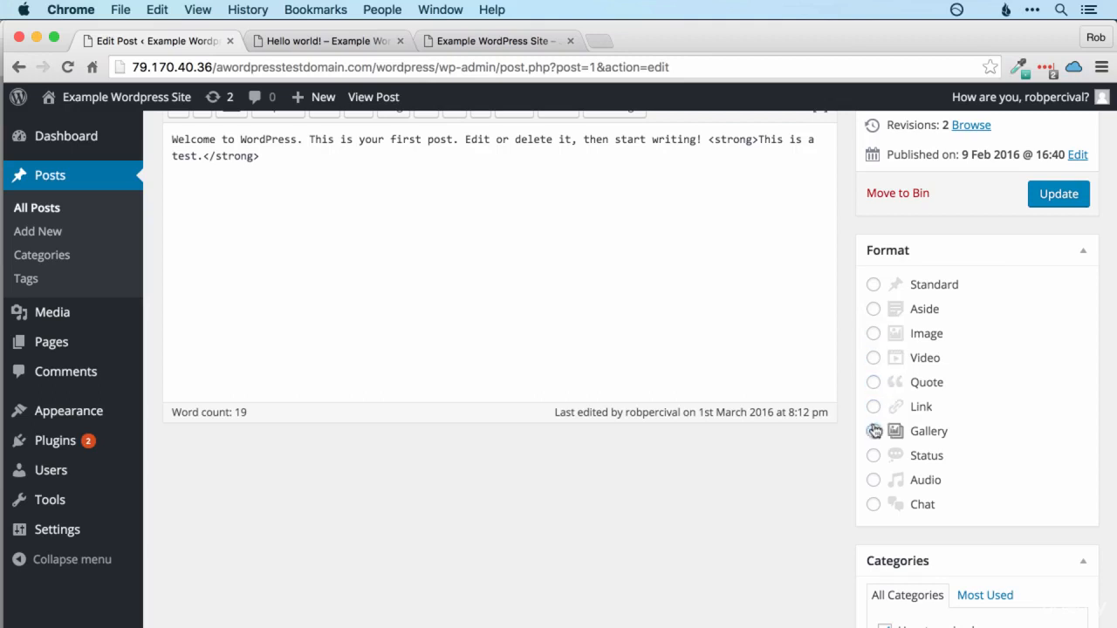
{"action": "left_click", "coordinate": [874, 480]}
{"action": "left_click", "coordinate": [874, 504]}
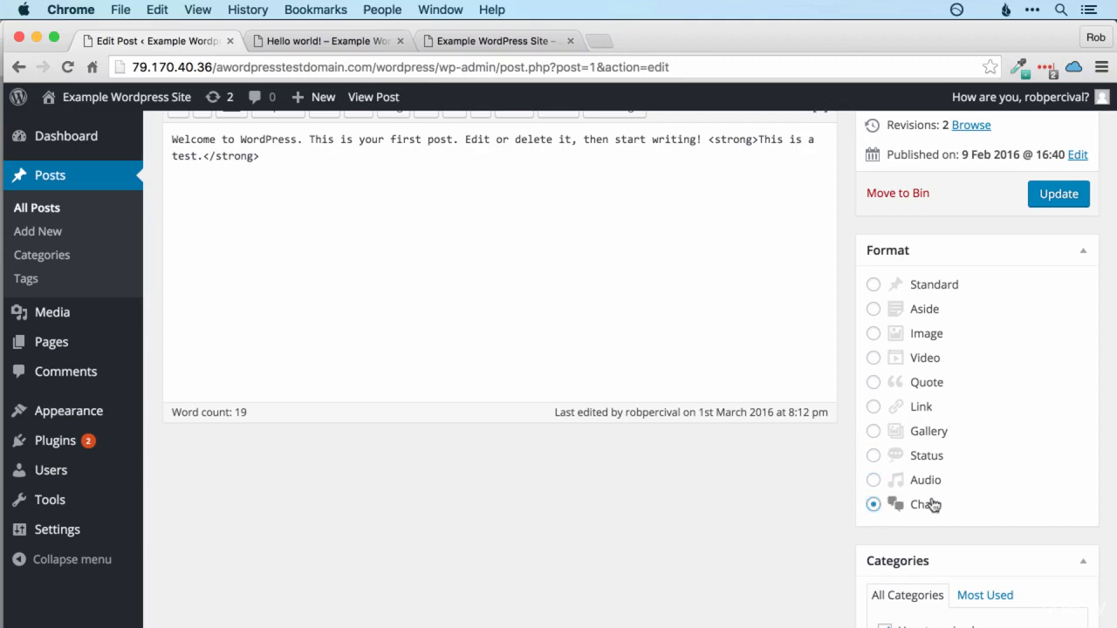
{"action": "left_click", "coordinate": [873, 287]}
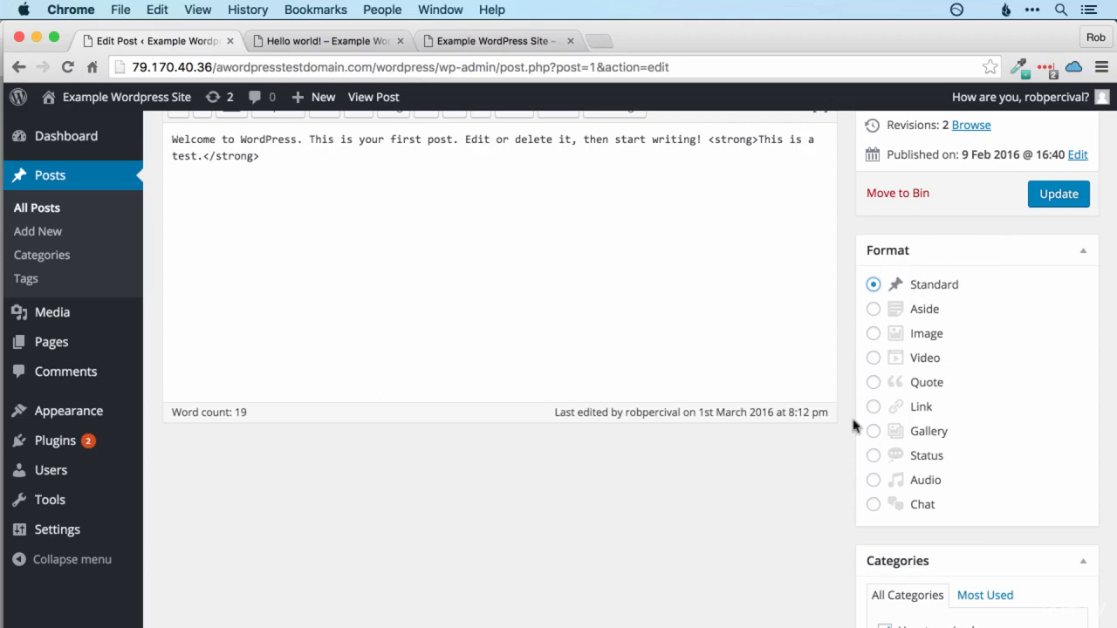
Add two new top-level categories, Funny and World News, from the post's category settings.
{"action": "scroll", "coordinate": [805, 487], "scroll_direction": "down", "scroll_amount": 5}
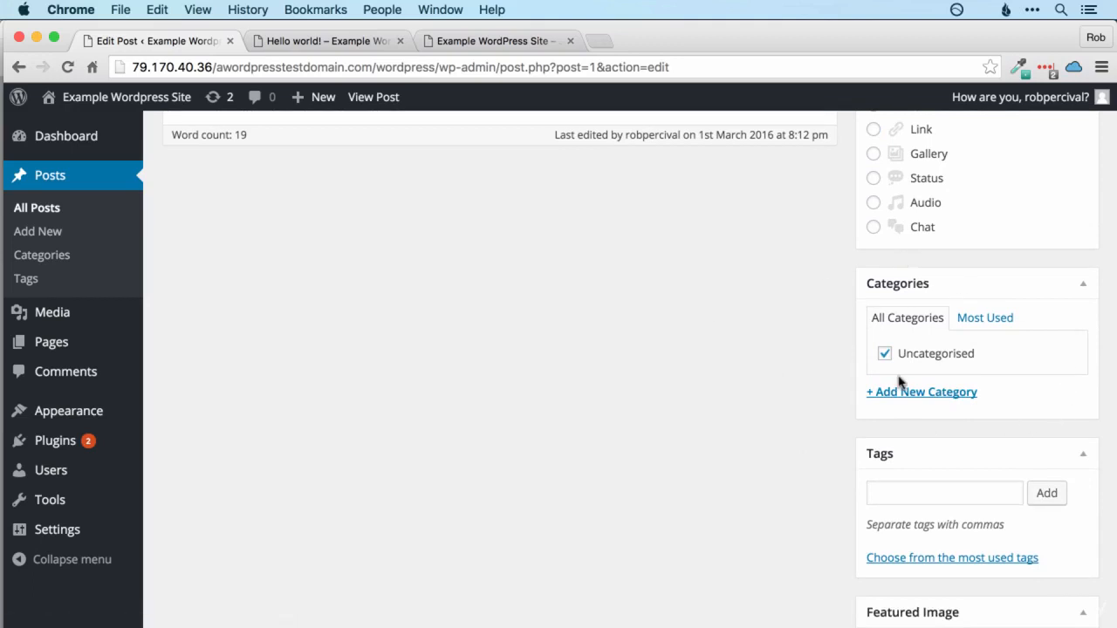
{"action": "left_click", "coordinate": [949, 399]}
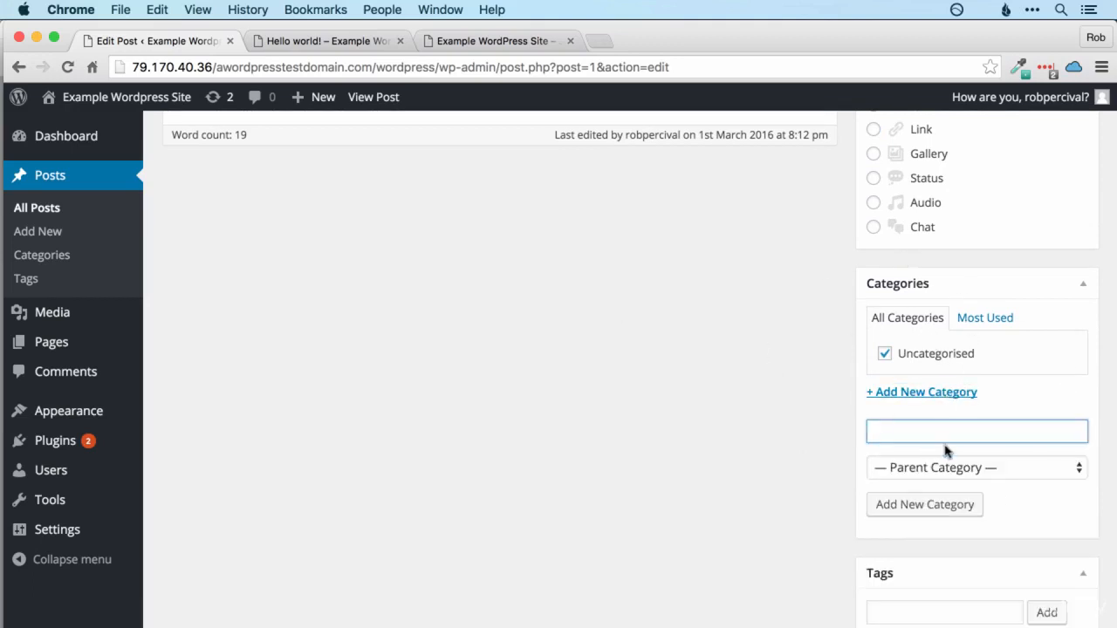
{"action": "type", "text": "Funny"}
{"action": "key", "text": "Return"}
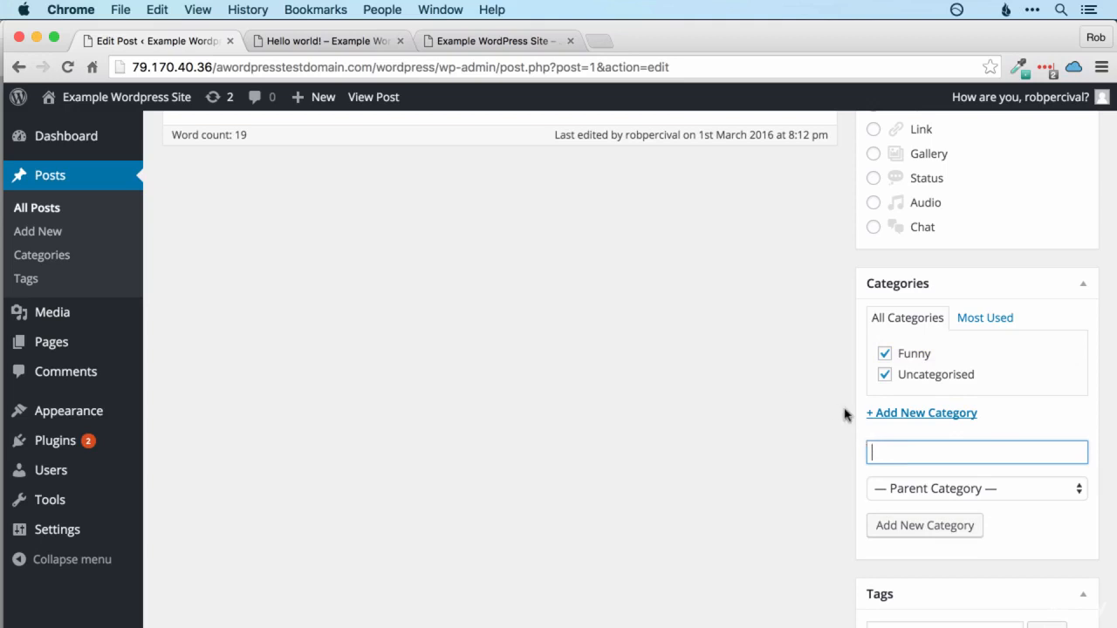
{"action": "type", "text": "World News"}
{"action": "left_click", "coordinate": [933, 525]}
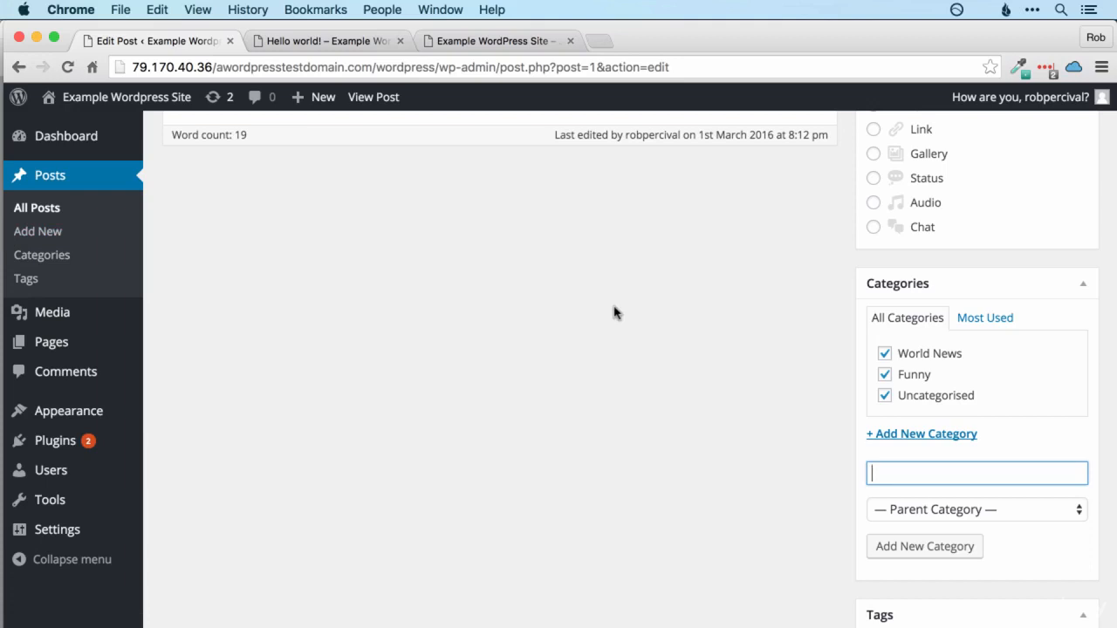
Add the tags html, javascript and fun to the post.
{"action": "scroll", "coordinate": [798, 369], "scroll_direction": "down", "scroll_amount": 5}
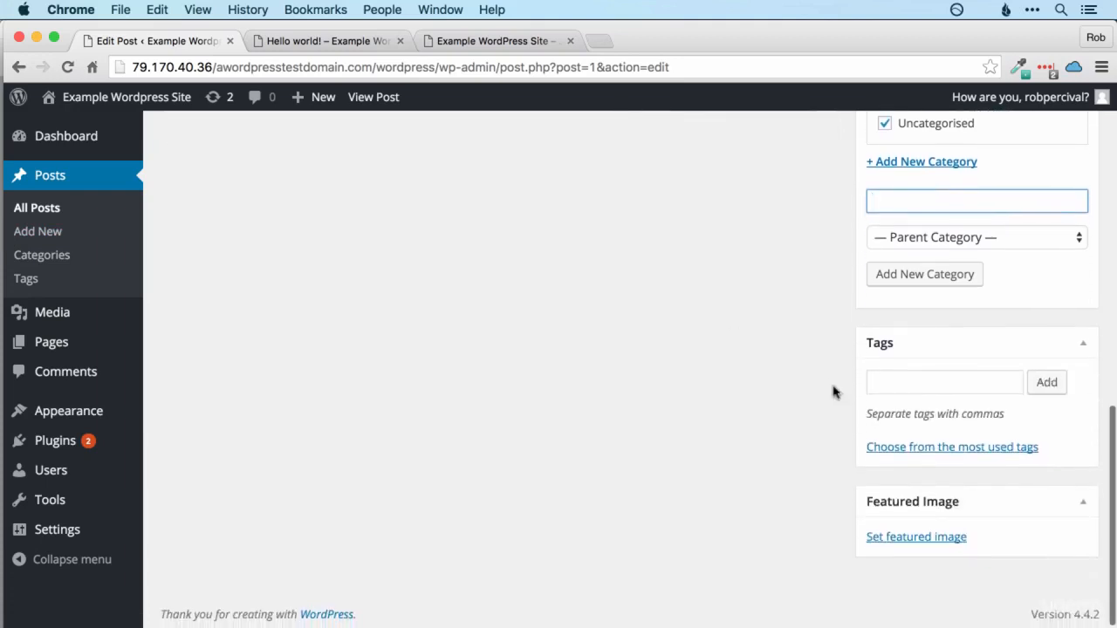
{"action": "left_click", "coordinate": [909, 381]}
{"action": "scroll", "coordinate": [836, 252], "scroll_direction": "up", "scroll_amount": 3}
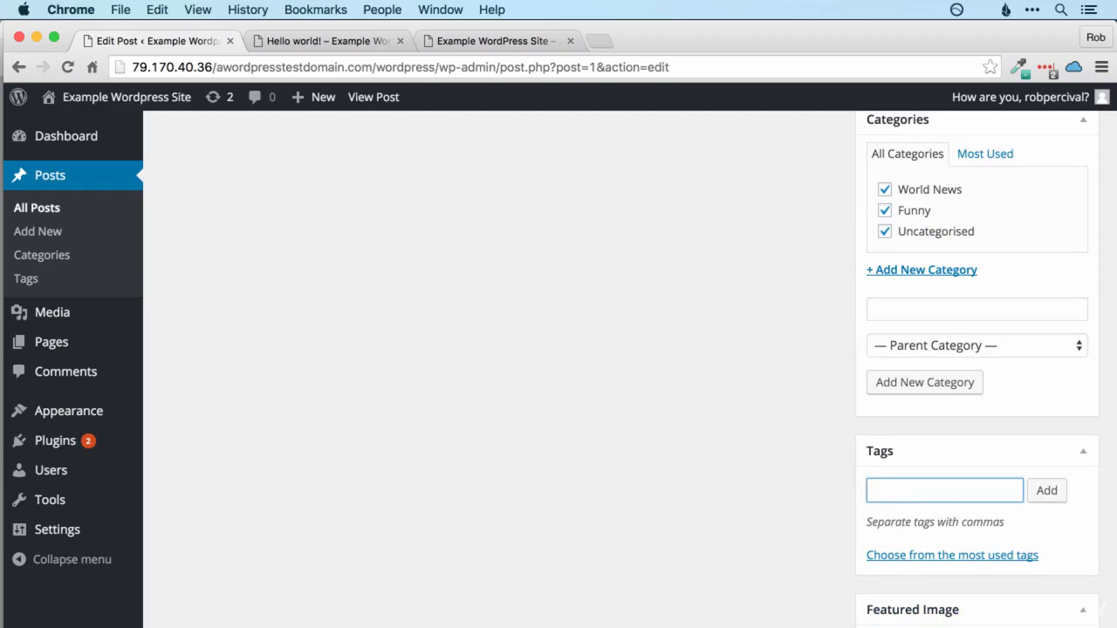
{"action": "left_click", "coordinate": [1052, 492]}
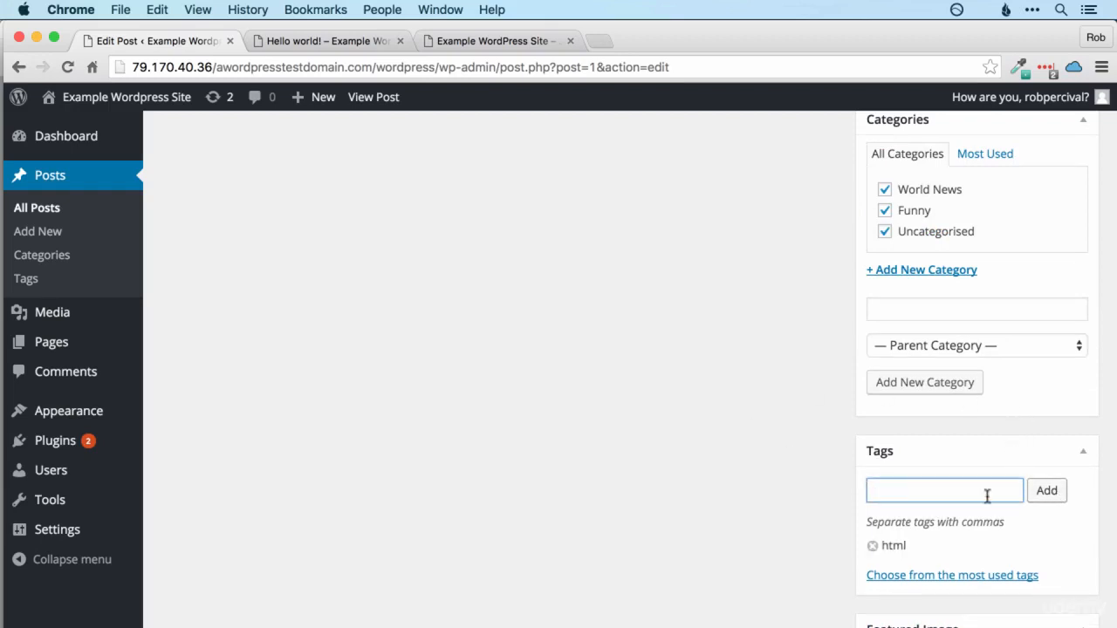
{"action": "type", "text": "javascrip"}
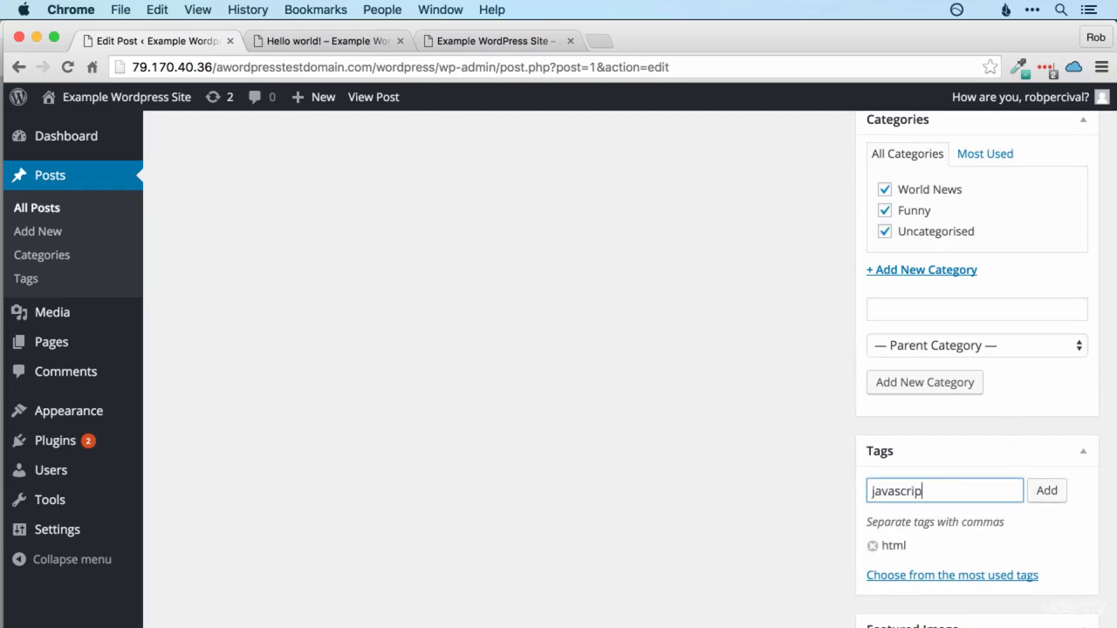
{"action": "type", "text": "t"}
{"action": "left_click", "coordinate": [1050, 497]}
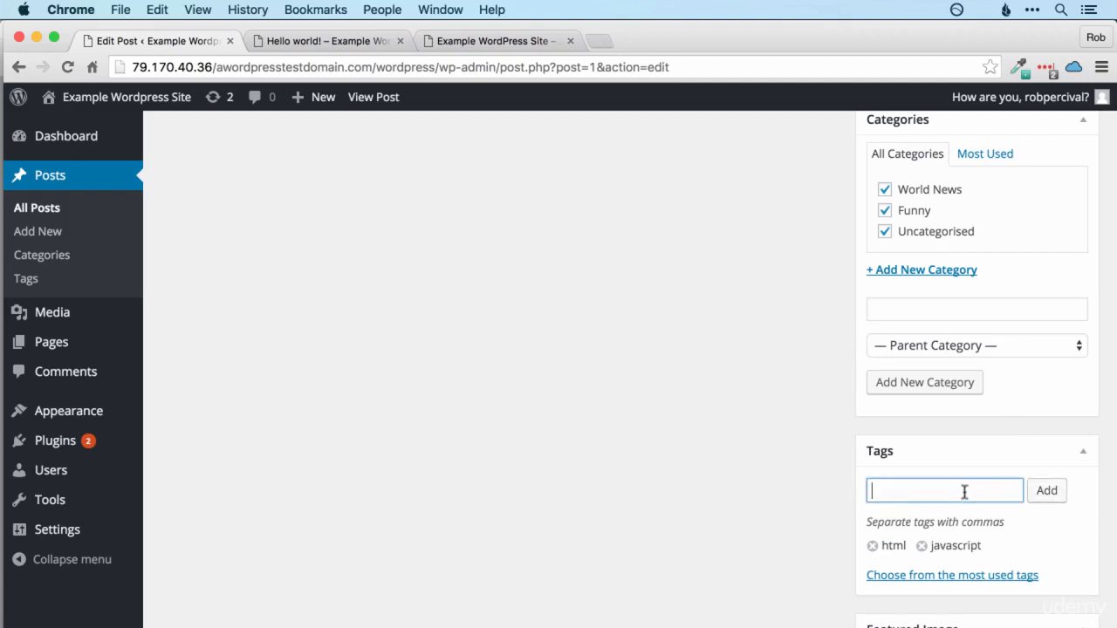
{"action": "left_click", "coordinate": [1032, 498]}
Look at the featured image's file upload and media library options, and close the dialog without choosing an image.
{"action": "scroll", "coordinate": [837, 417], "scroll_direction": "down", "scroll_amount": 3}
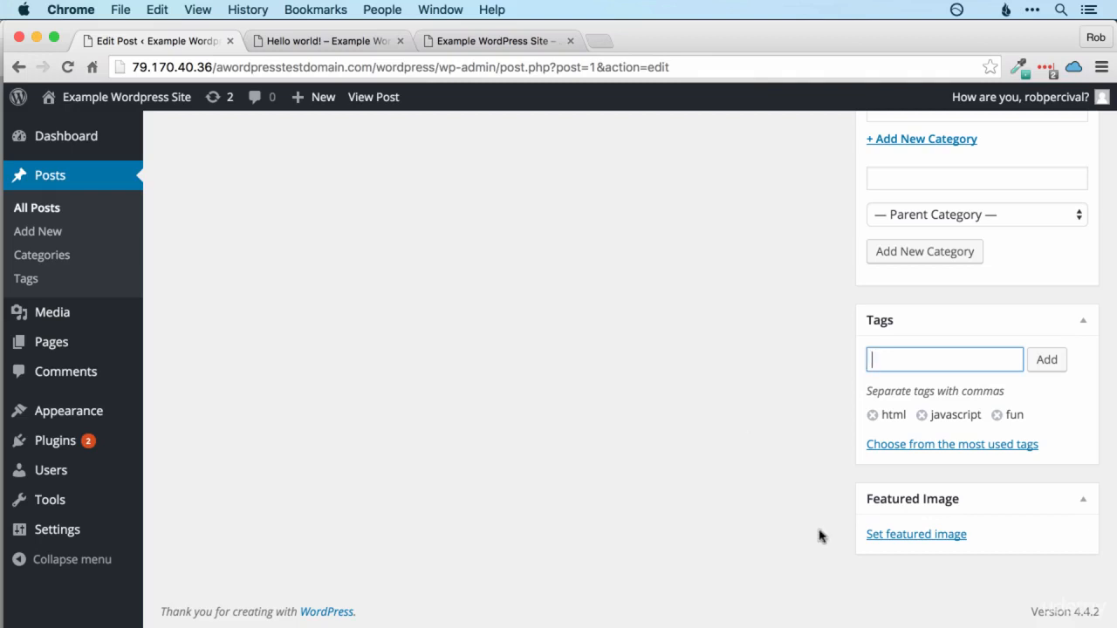
{"action": "left_click", "coordinate": [940, 541]}
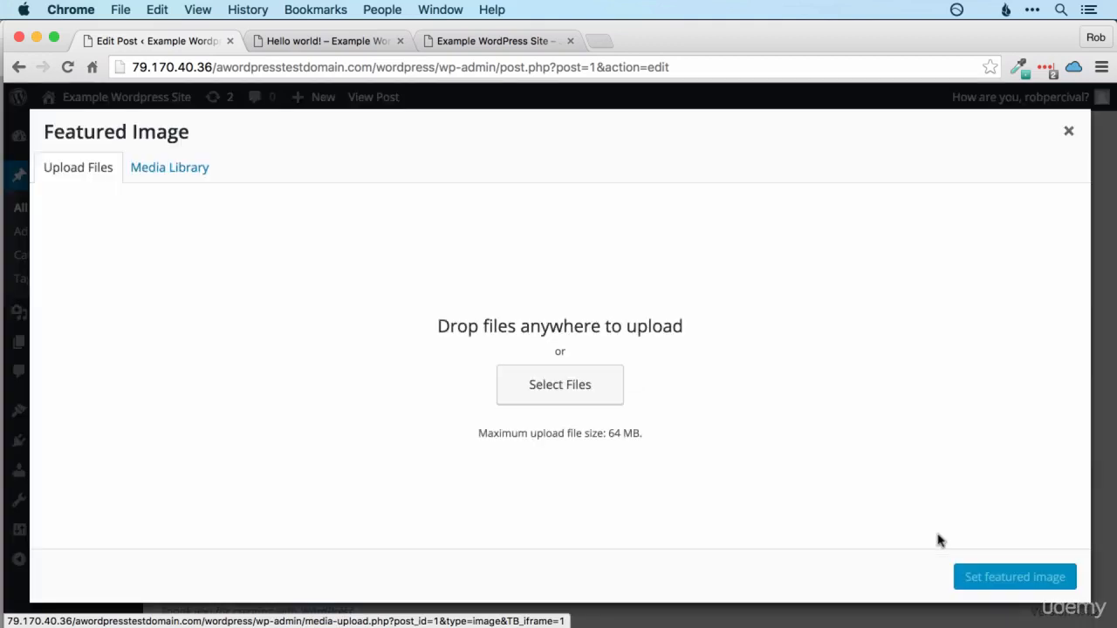
{"action": "left_click", "coordinate": [156, 169]}
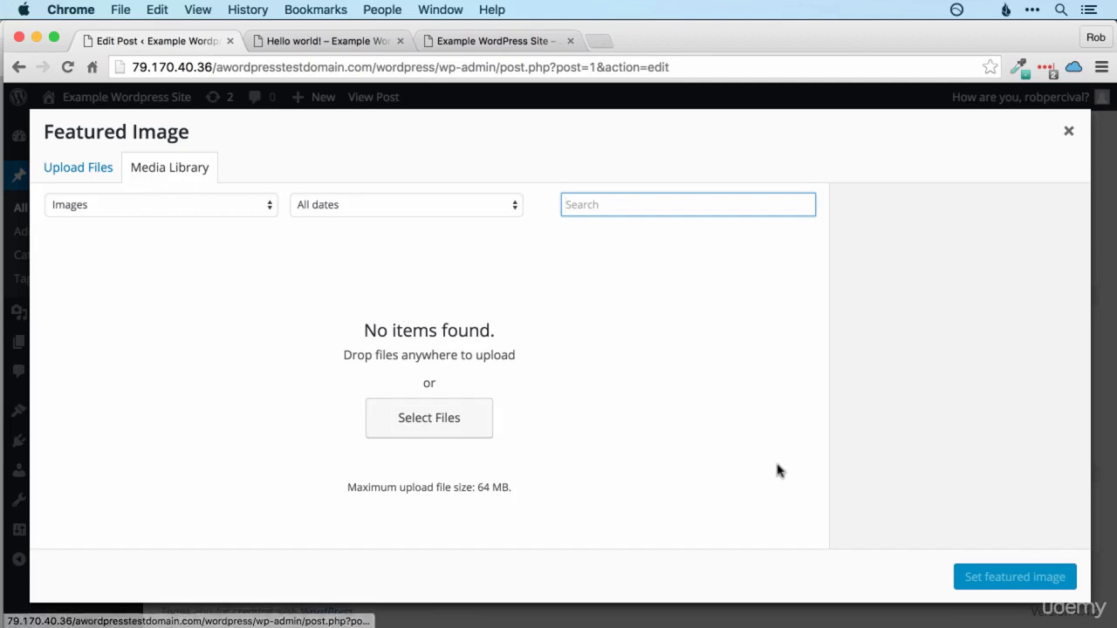
{"action": "left_click", "coordinate": [1070, 131]}
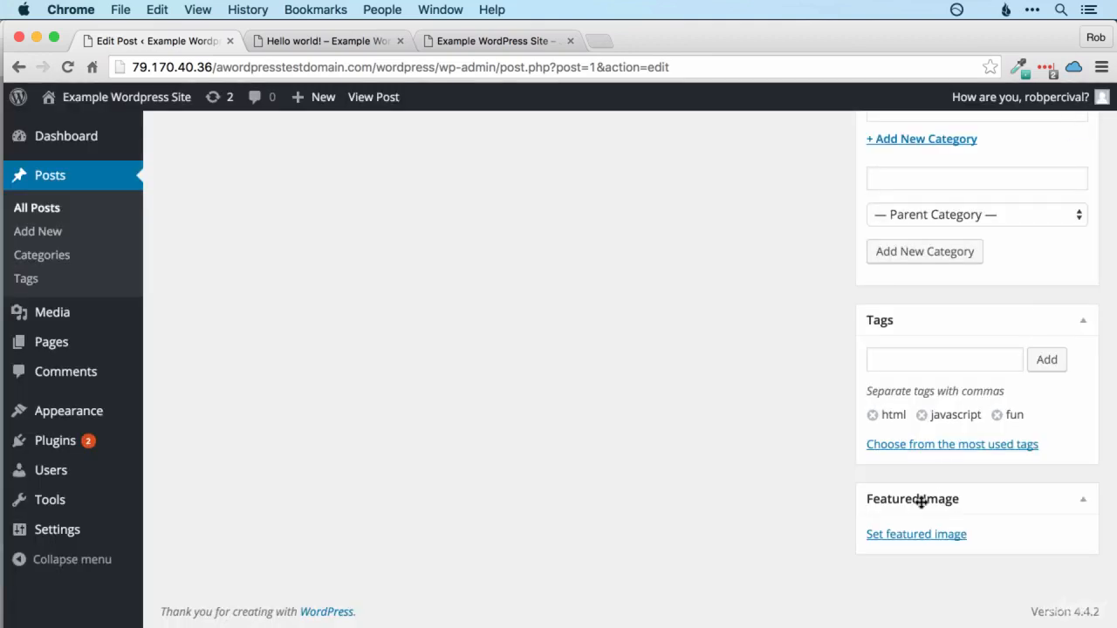
Change the site's permalink structure to Post name, save the permalink settings, and return to the post editor.
{"action": "scroll", "coordinate": [922, 502], "scroll_direction": "up", "scroll_amount": 10}
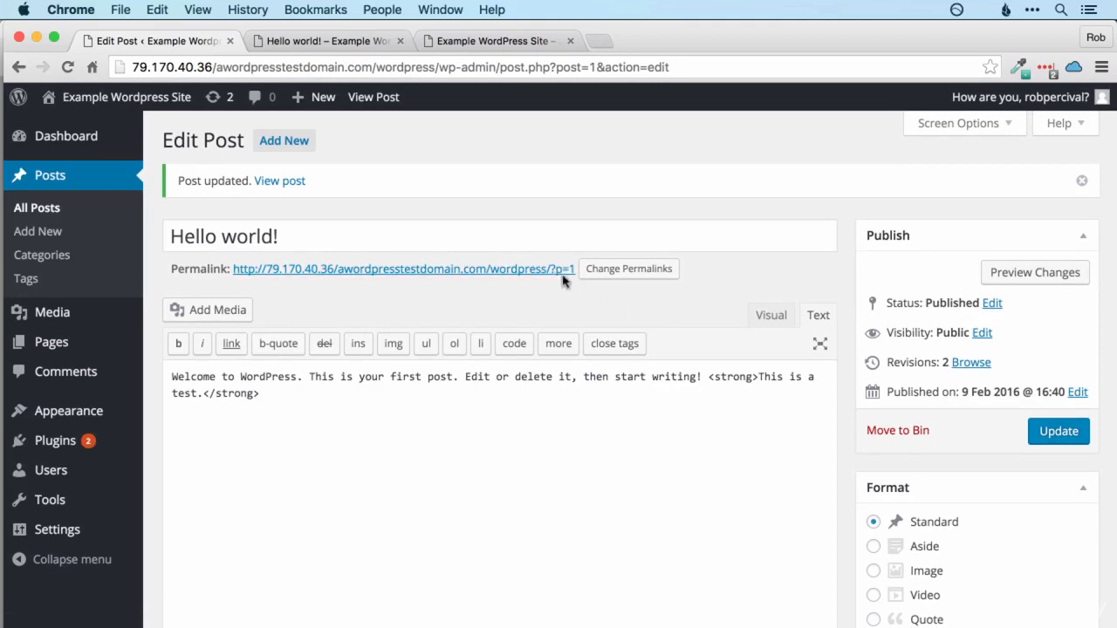
{"action": "left_click", "coordinate": [623, 273]}
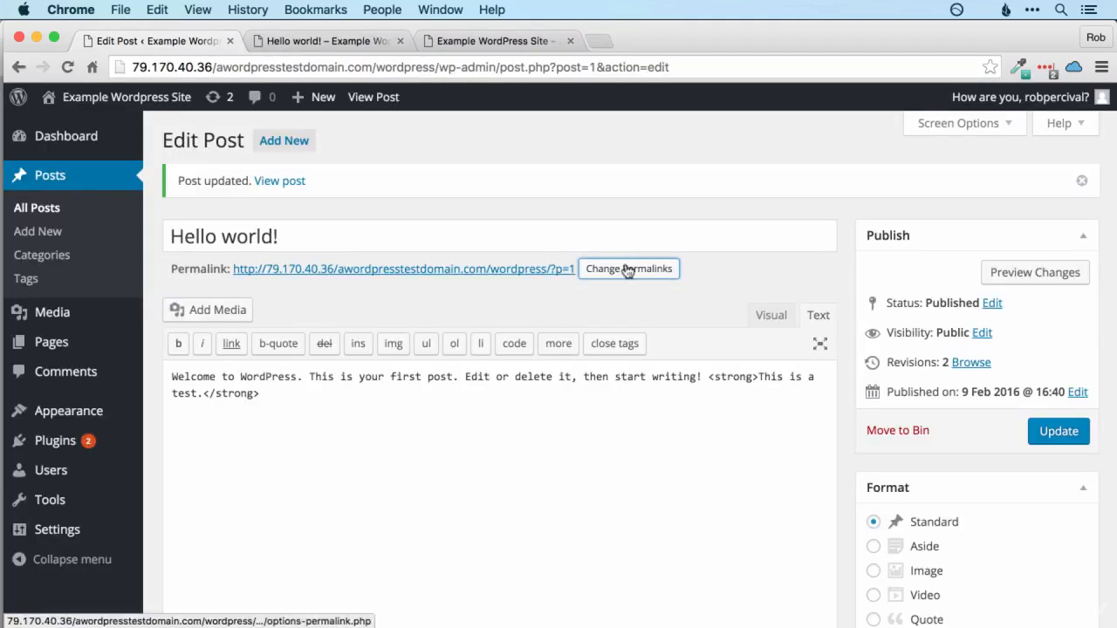
{"action": "left_click", "coordinate": [623, 272]}
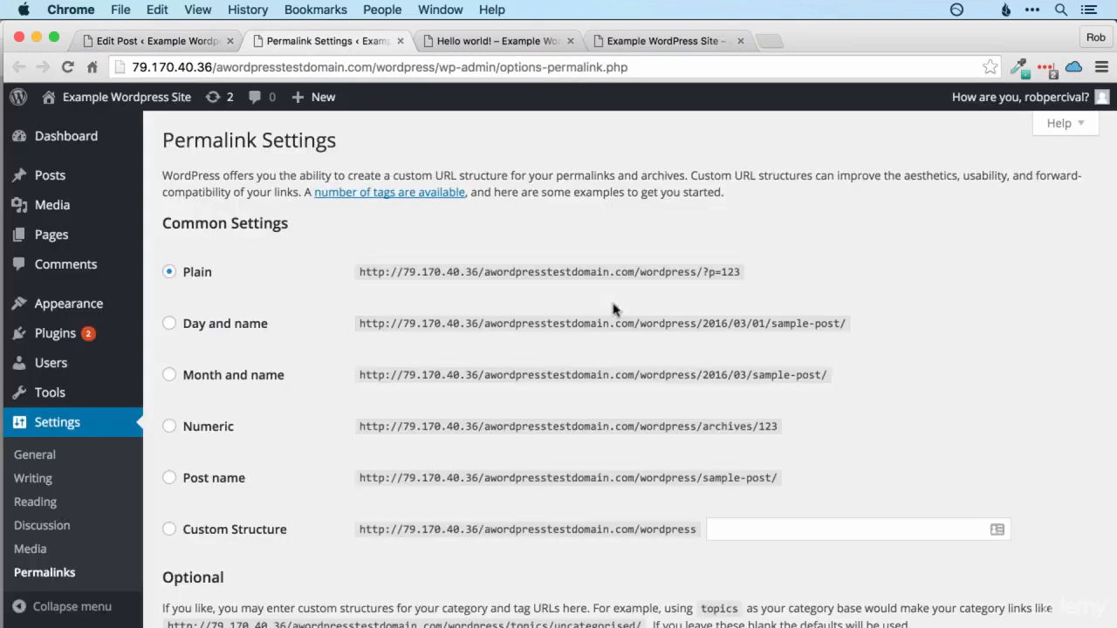
{"action": "scroll", "coordinate": [748, 299], "scroll_direction": "down", "scroll_amount": 1}
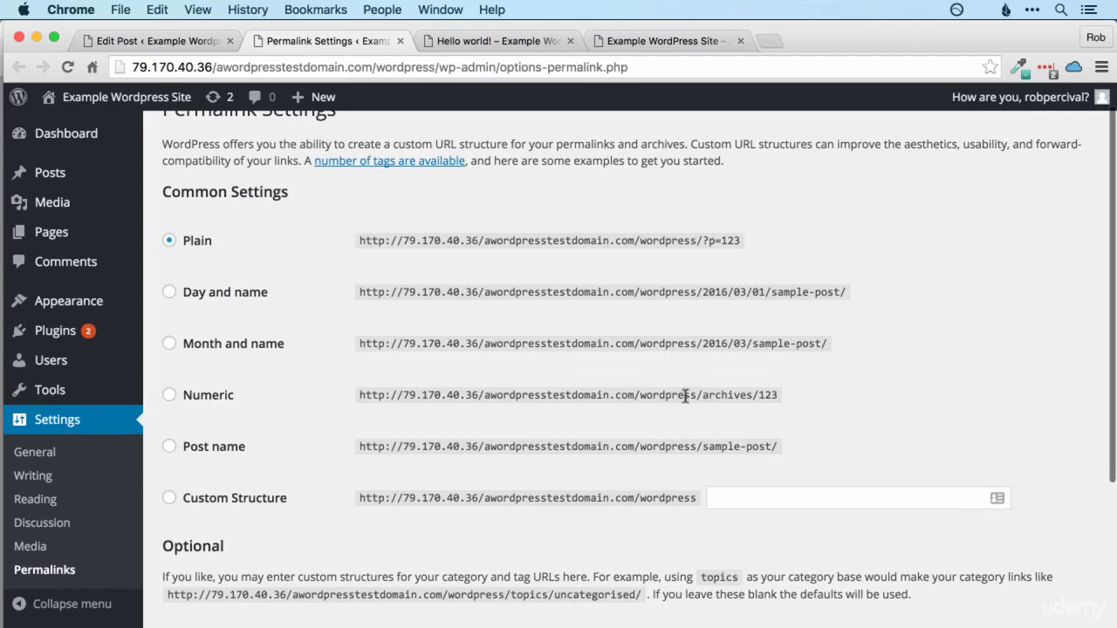
{"action": "left_click_drag", "start_coordinate": [641, 395], "coordinate": [781, 395]}
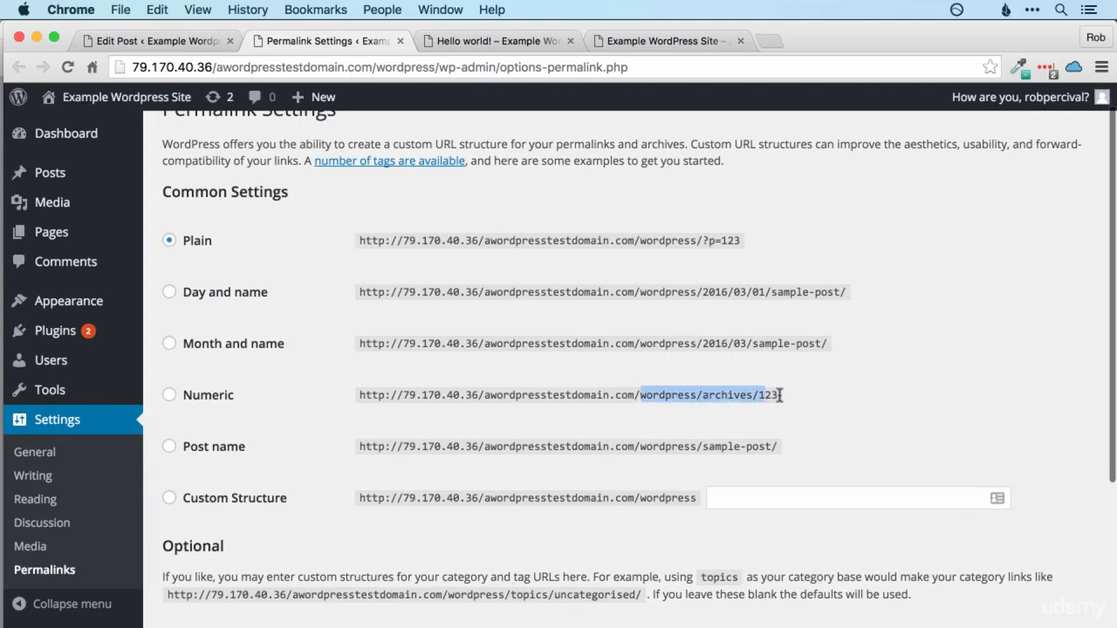
{"action": "left_click", "coordinate": [781, 395]}
{"action": "left_click", "coordinate": [169, 446]}
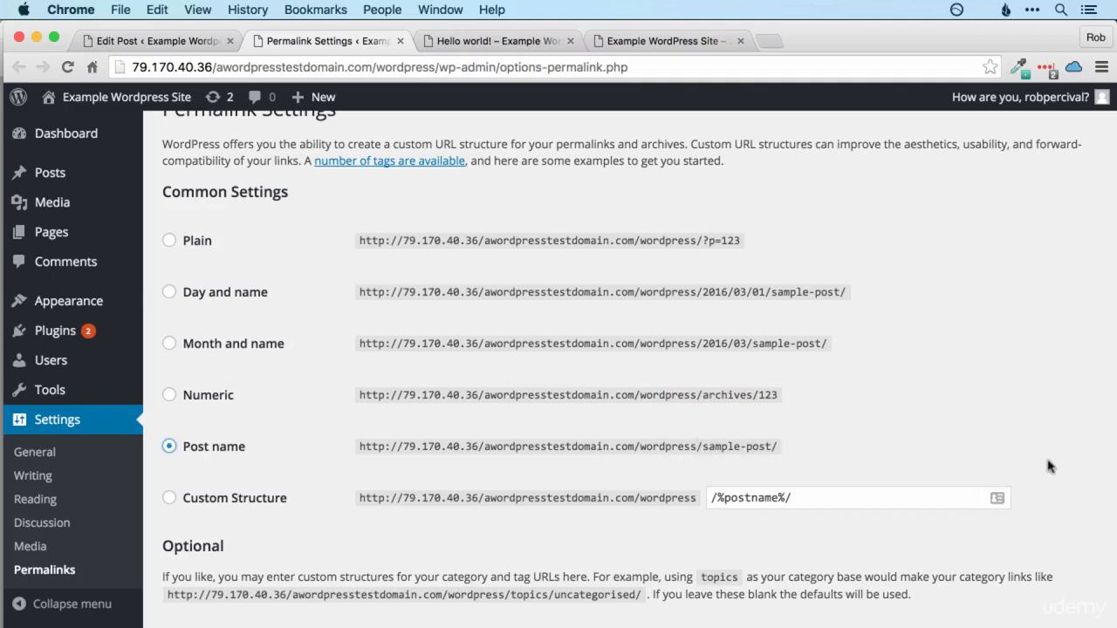
{"action": "scroll", "coordinate": [1048, 465], "scroll_direction": "down", "scroll_amount": 5}
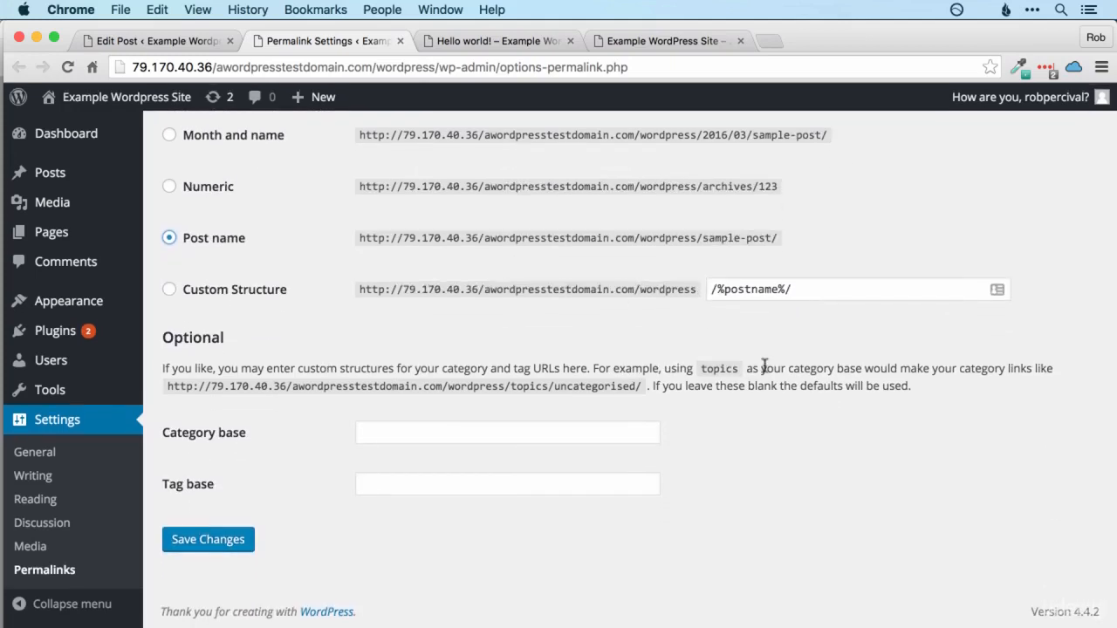
{"action": "left_click", "coordinate": [224, 542]}
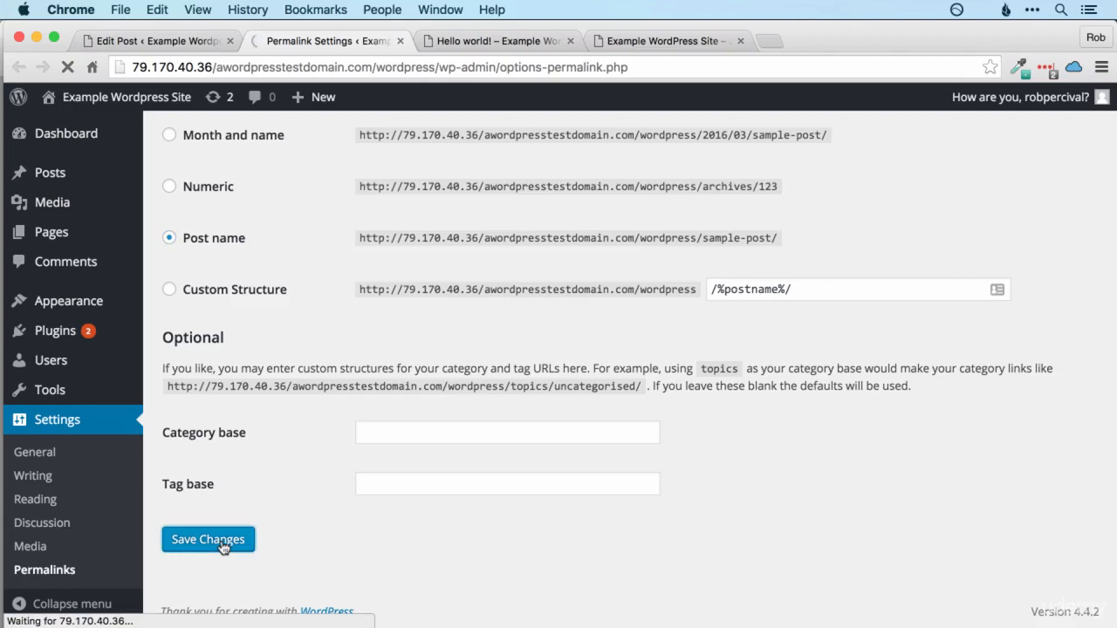
{"action": "left_click", "coordinate": [400, 41]}
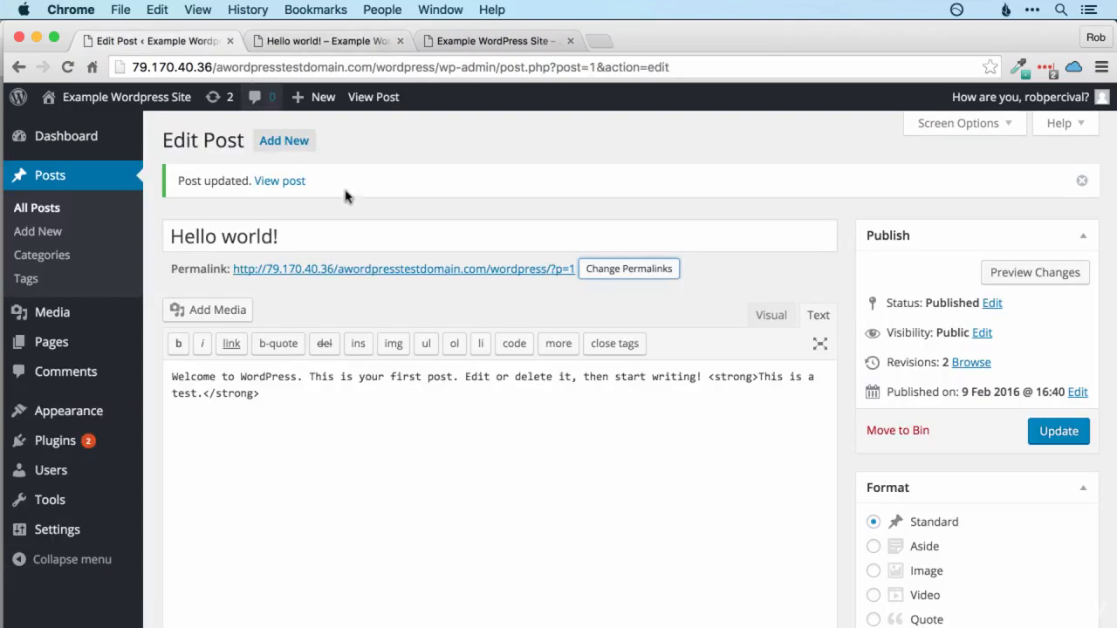
Reload the post editor, change the post's permalink slug to helloworld, and update the post.
{"action": "key", "text": "super+r"}
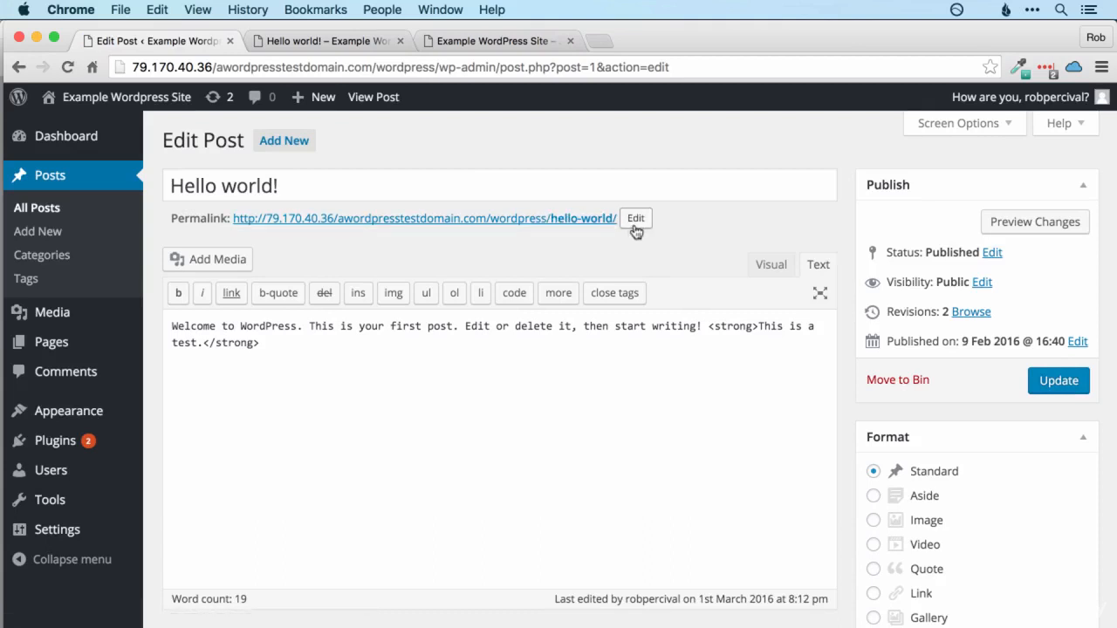
{"action": "left_click", "coordinate": [636, 219]}
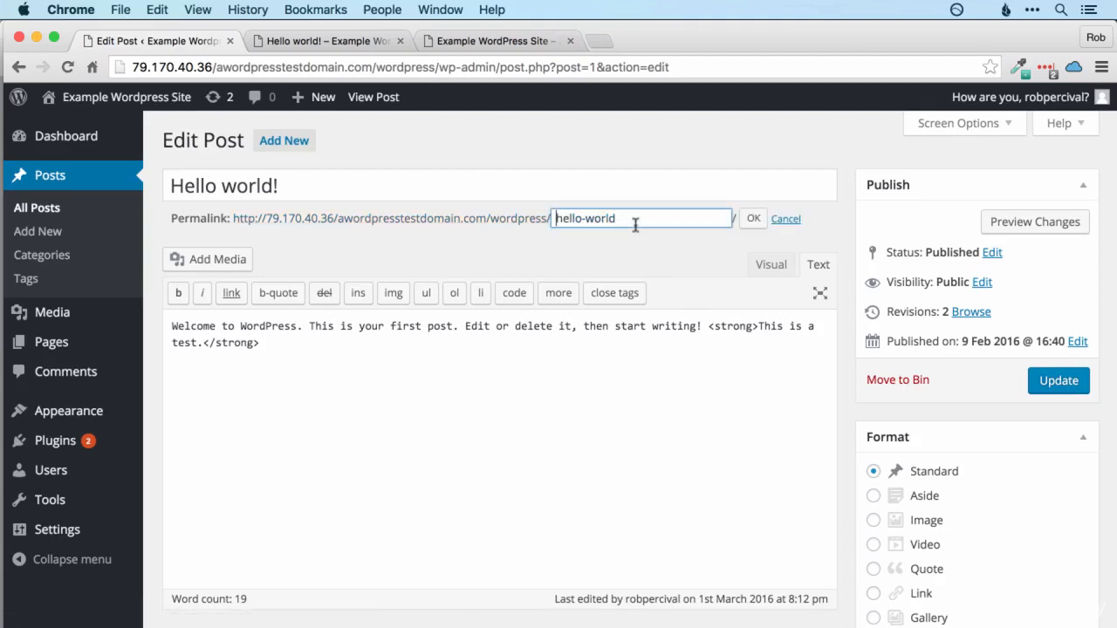
{"action": "left_click", "coordinate": [586, 219]}
{"action": "key", "text": "BackSpace"}
{"action": "left_click", "coordinate": [754, 221]}
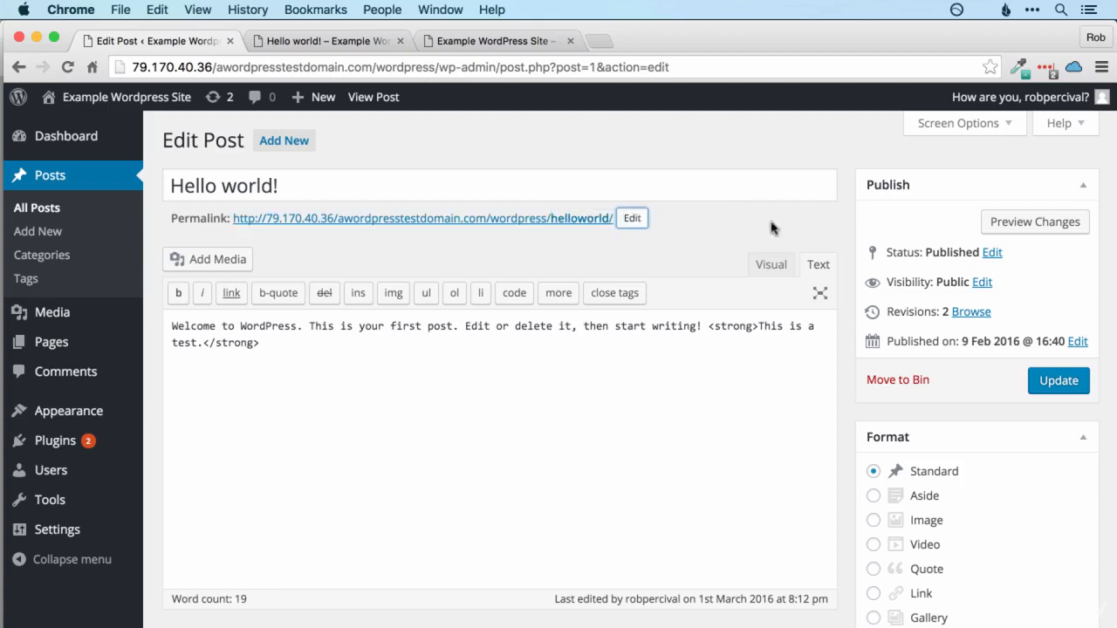
{"action": "left_click", "coordinate": [1039, 384]}
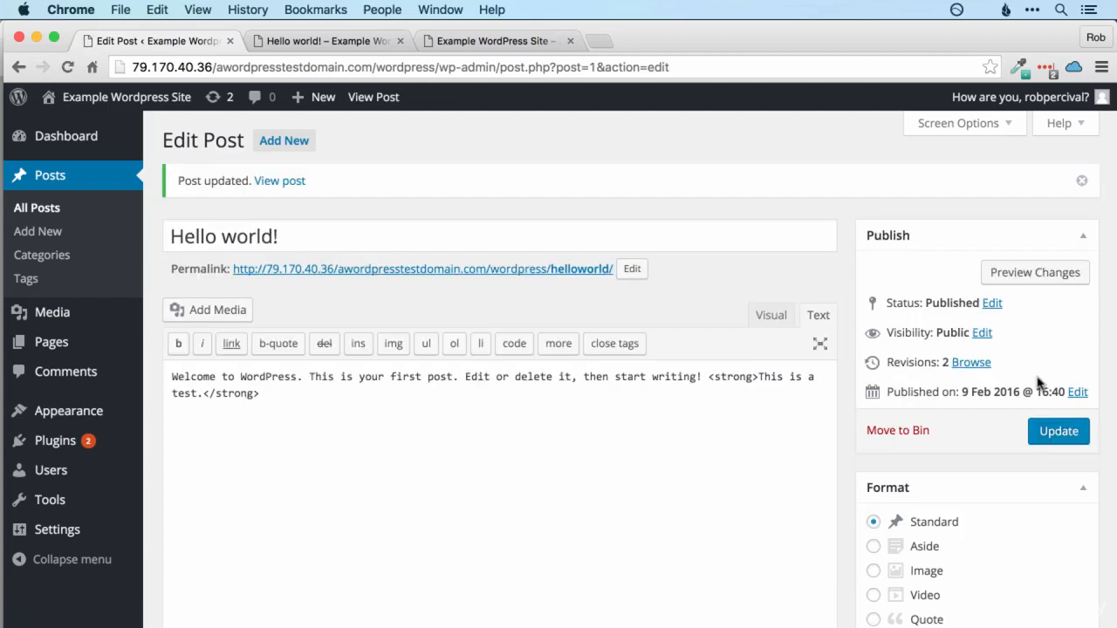
Review the post categories page with its new-category form and open the media library.
{"action": "left_click", "coordinate": [46, 260]}
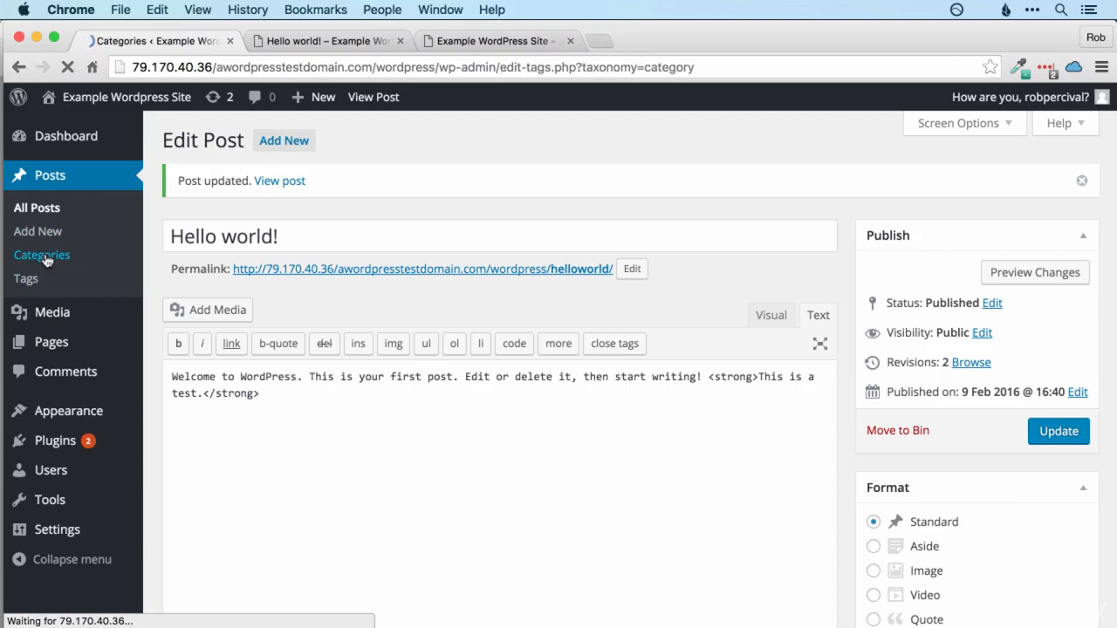
{"action": "scroll", "coordinate": [472, 308], "scroll_direction": "down", "scroll_amount": 2}
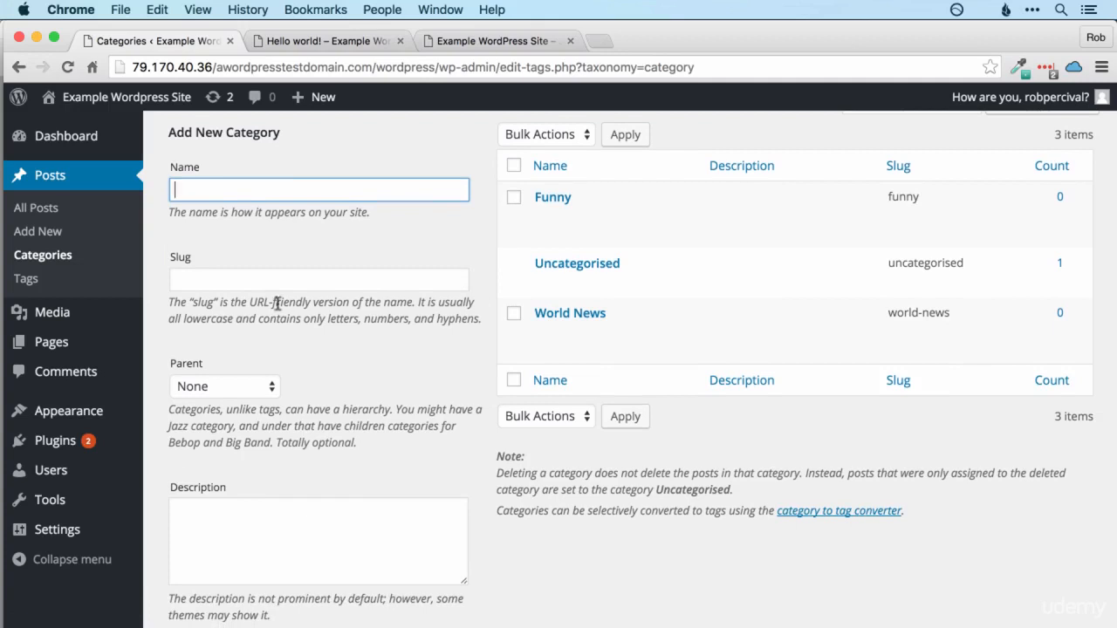
{"action": "left_click", "coordinate": [50, 324]}
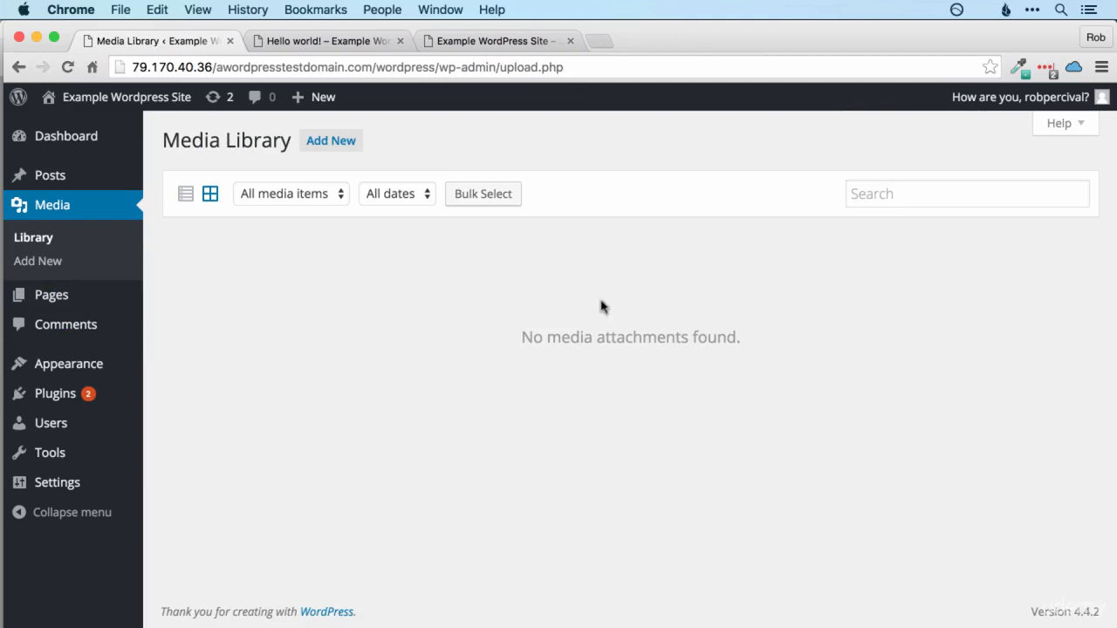
Open the Hello world! post for editing, look at the Insert Media dialog's upload and library options, and close it without inserting anything.
{"action": "left_click", "coordinate": [46, 176]}
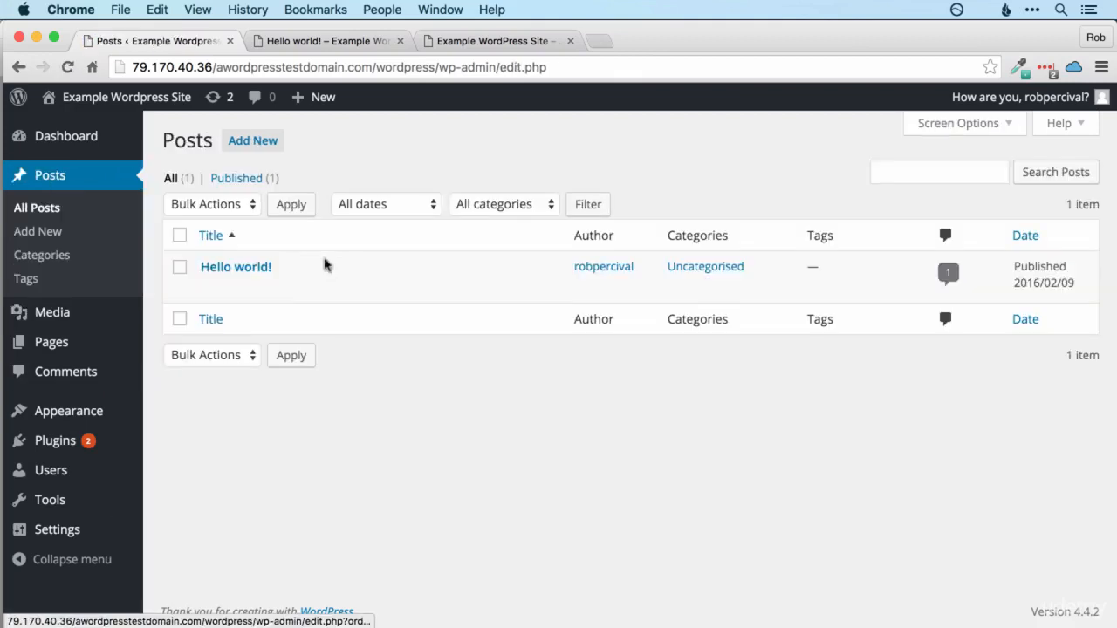
{"action": "mouse_move", "coordinate": [244, 269]}
{"action": "left_click", "coordinate": [211, 288]}
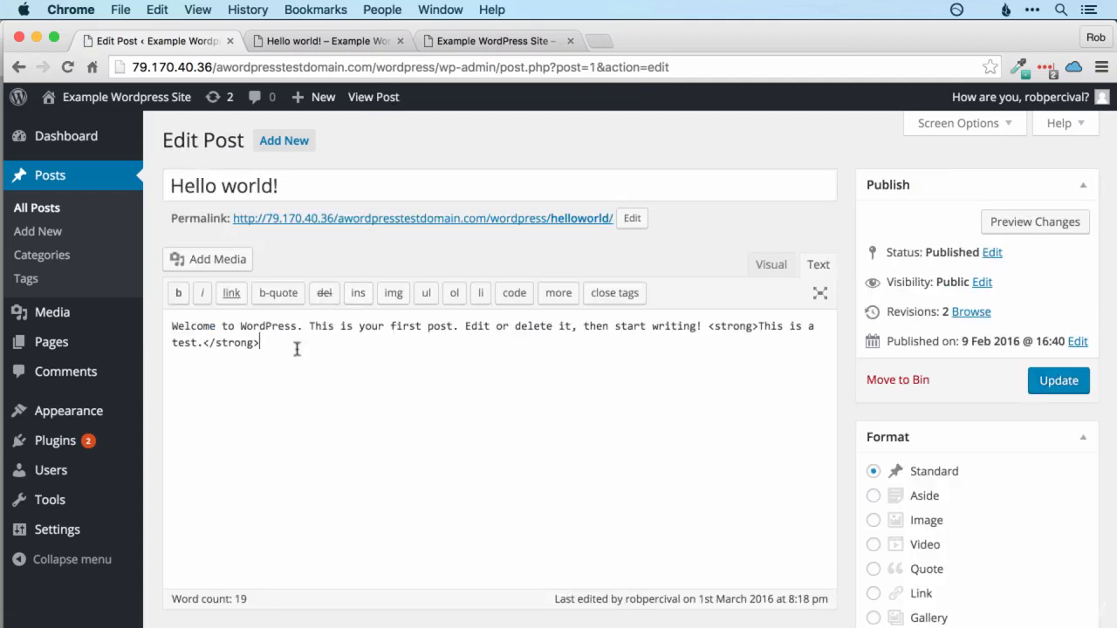
{"action": "left_click", "coordinate": [194, 262]}
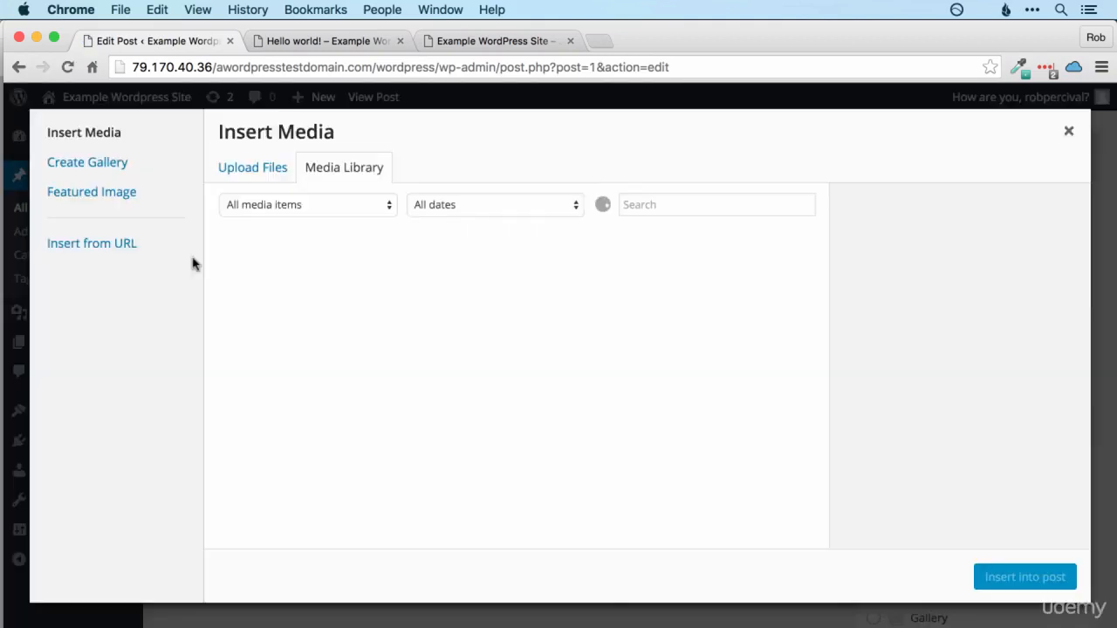
{"action": "left_click", "coordinate": [236, 182]}
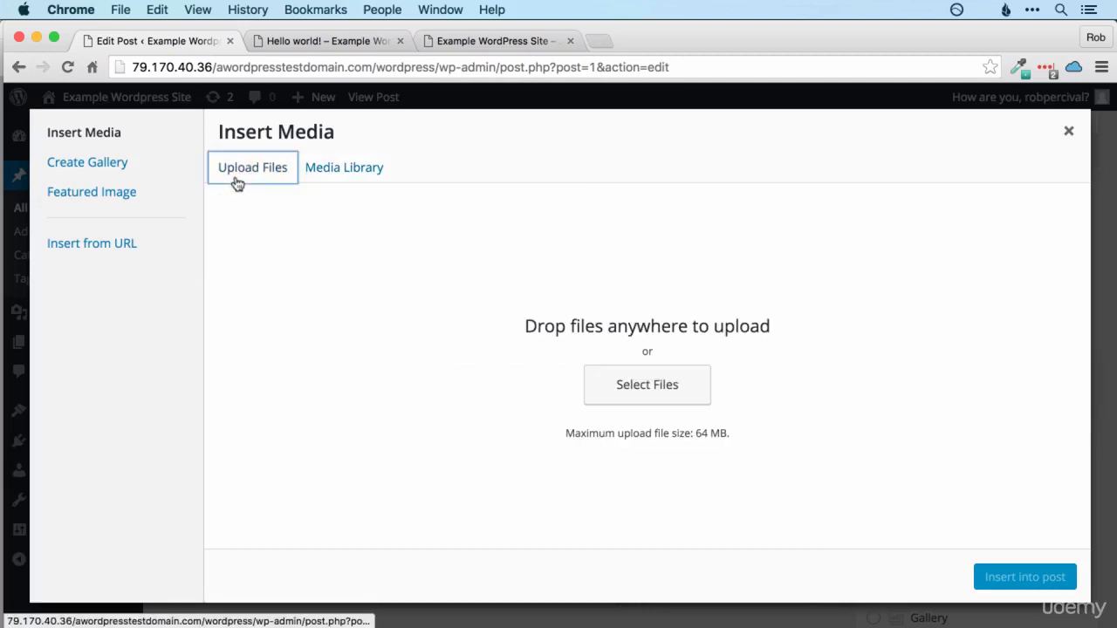
{"action": "left_click", "coordinate": [330, 179]}
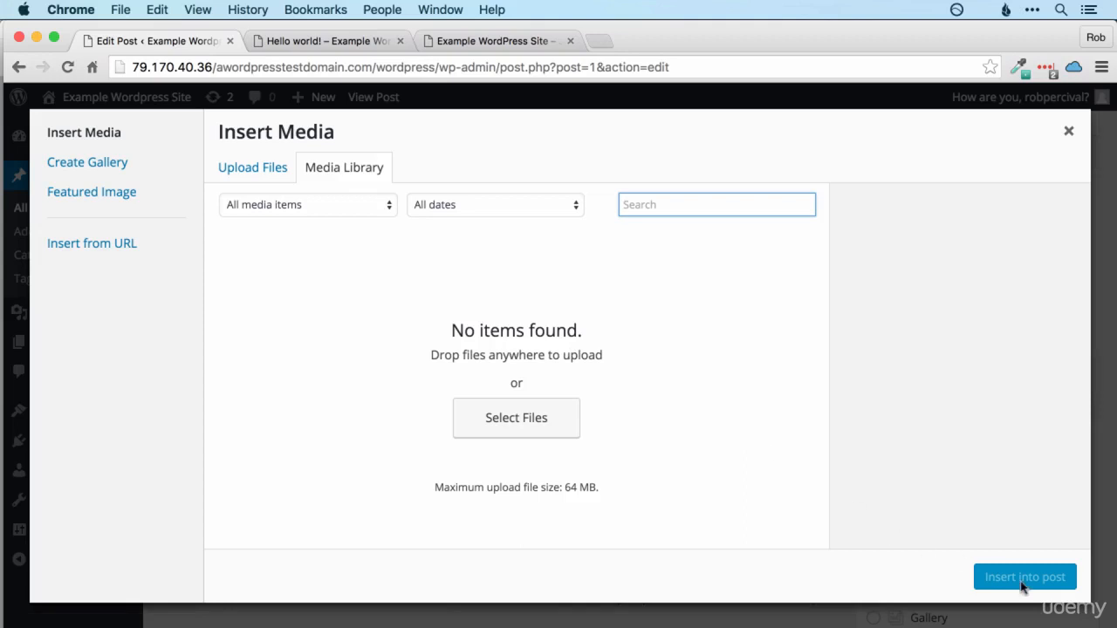
{"action": "left_click", "coordinate": [1068, 131]}
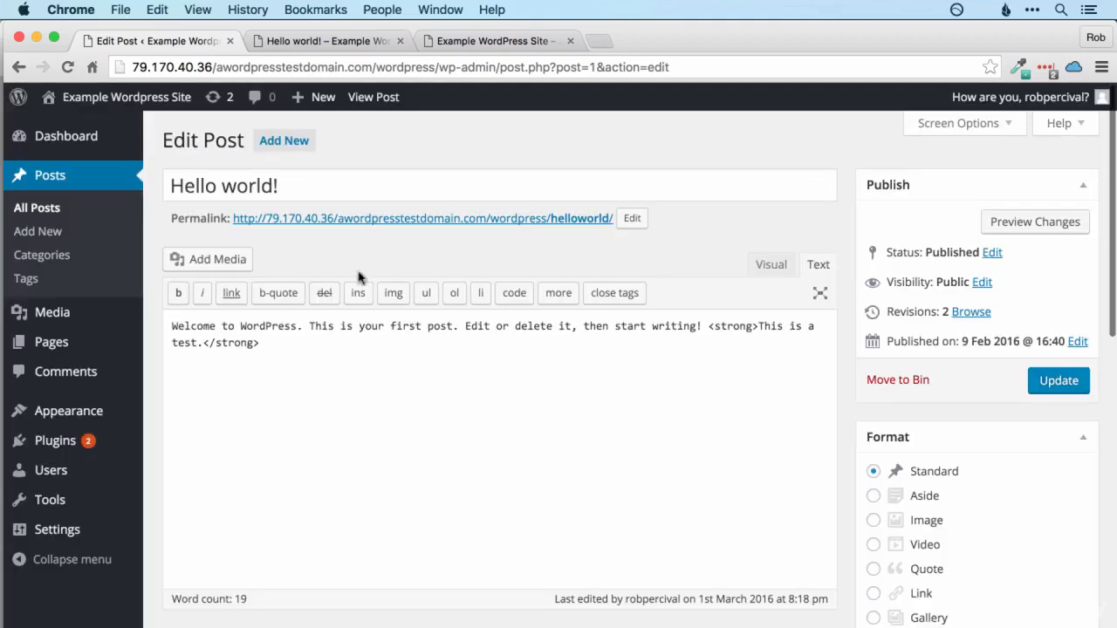
Open Sample Page for editing and view its published version from start to end in a separate browser tab.
{"action": "mouse_move", "coordinate": [48, 310]}
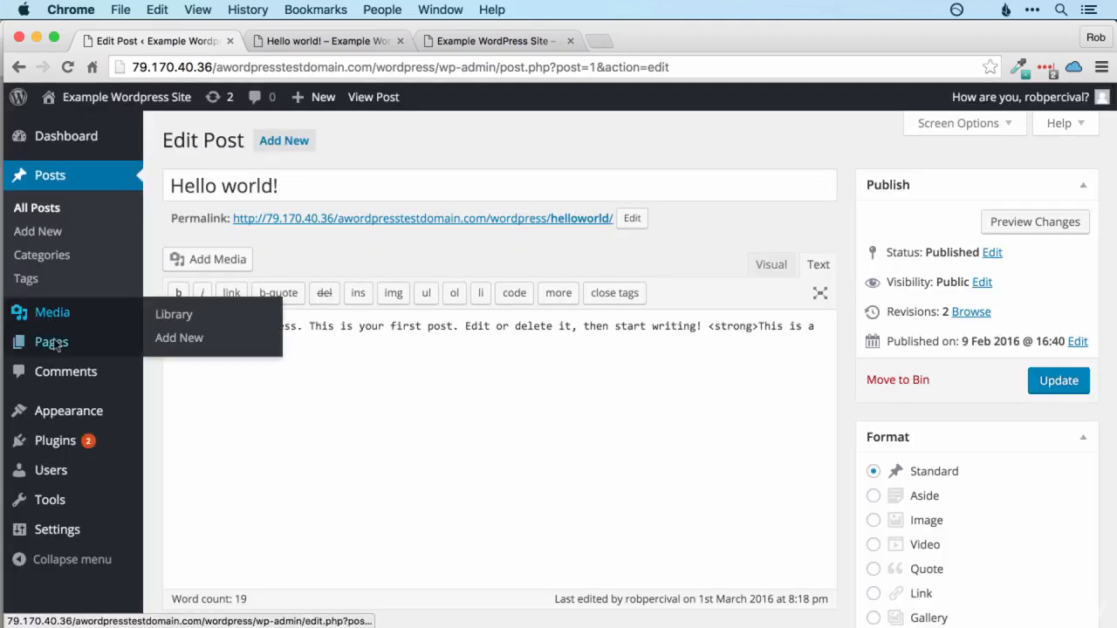
{"action": "left_click", "coordinate": [52, 343]}
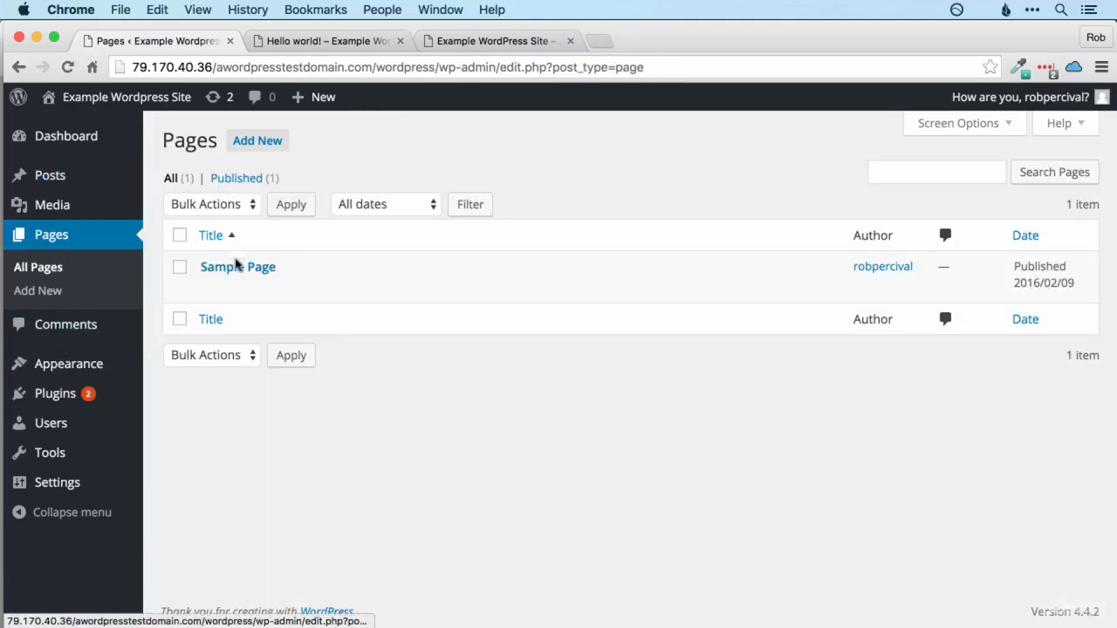
{"action": "left_click", "coordinate": [216, 289]}
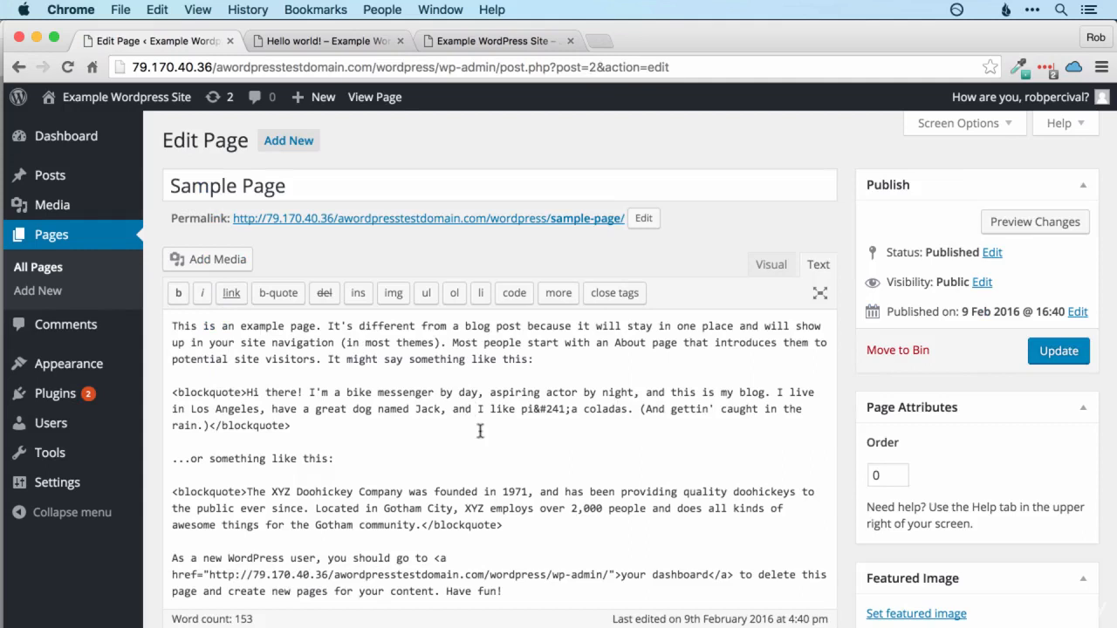
{"action": "left_click", "coordinate": [557, 222], "text": "super"}
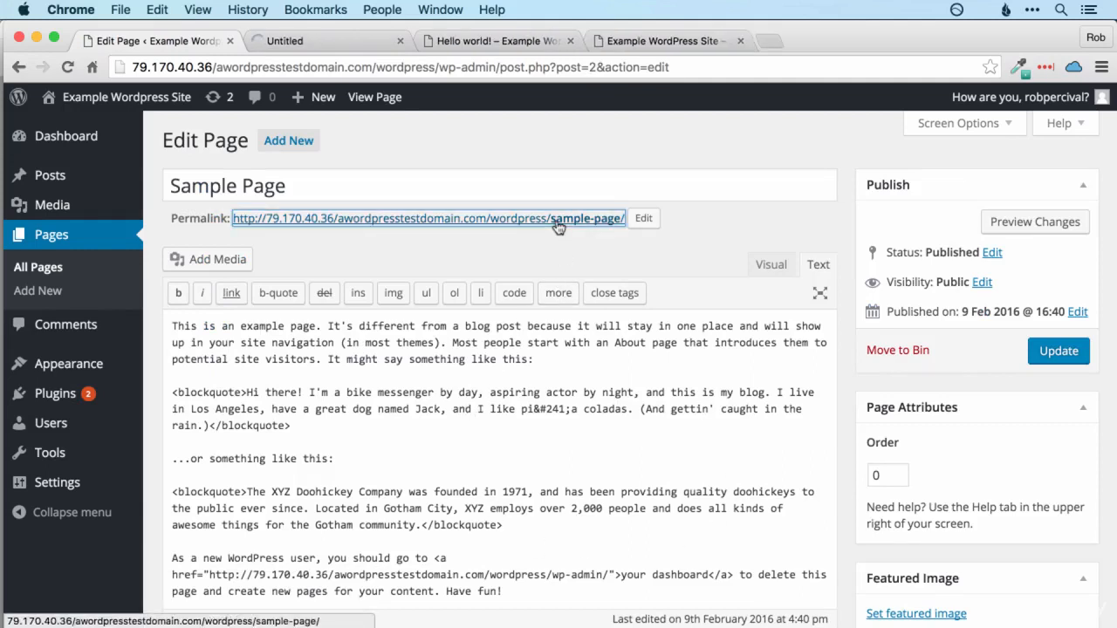
{"action": "left_click", "coordinate": [333, 45]}
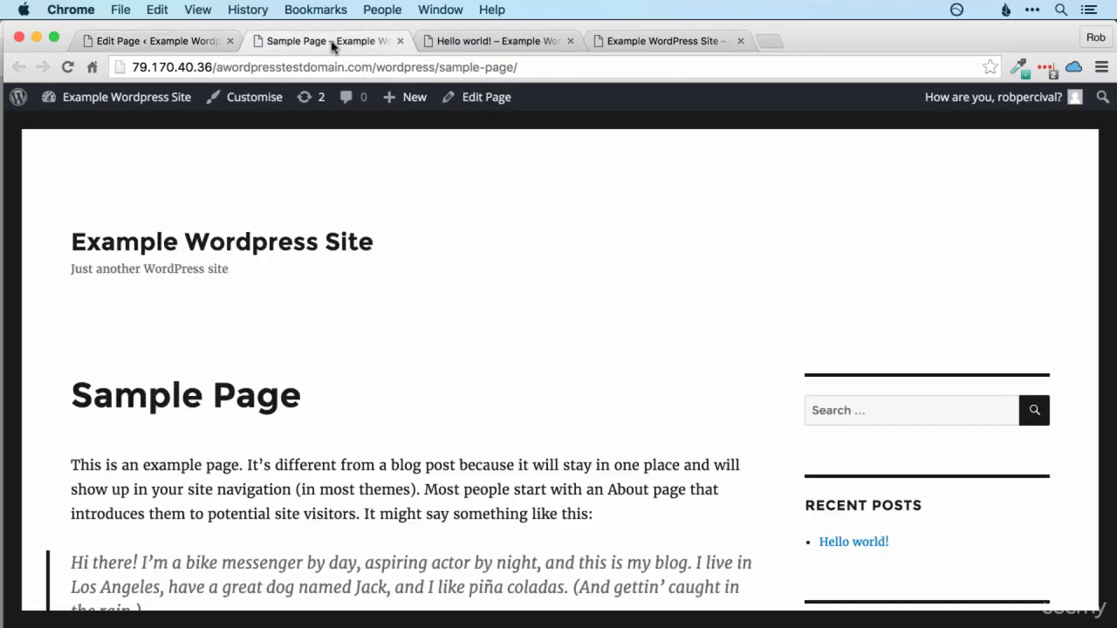
{"action": "scroll", "coordinate": [521, 288], "scroll_direction": "down", "scroll_amount": 4}
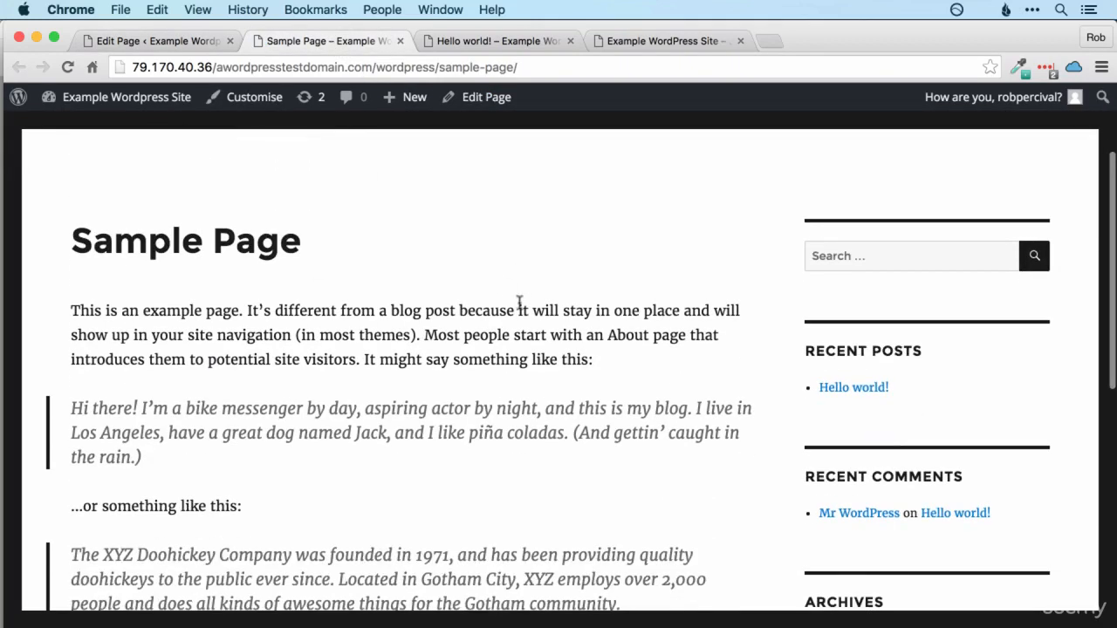
{"action": "scroll", "coordinate": [519, 304], "scroll_direction": "down", "scroll_amount": 10}
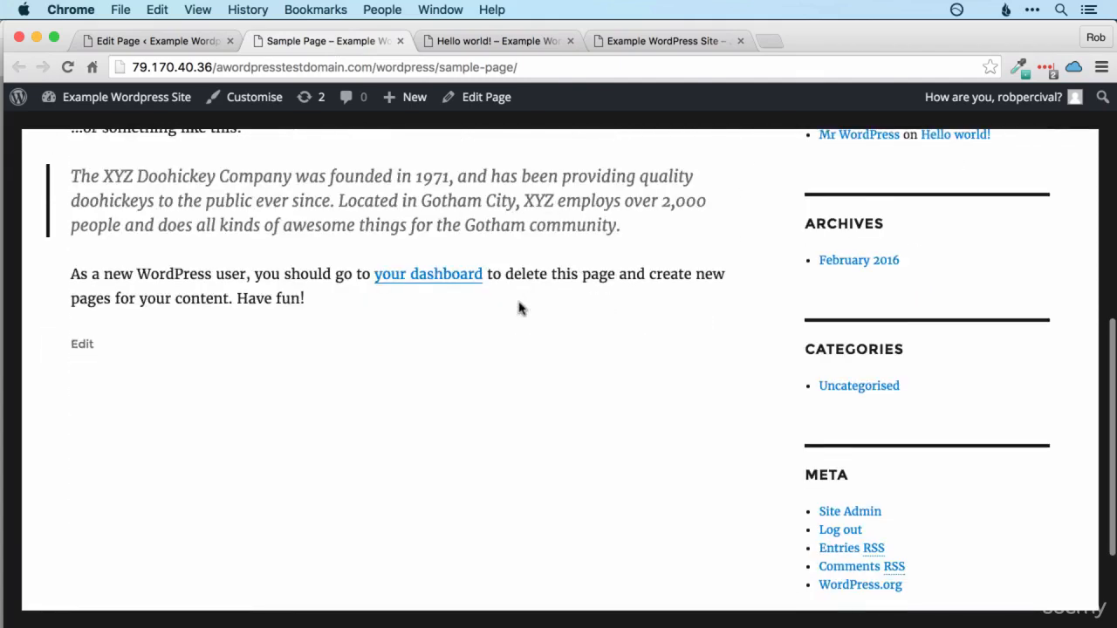
{"action": "scroll", "coordinate": [520, 307], "scroll_direction": "up", "scroll_amount": 14}
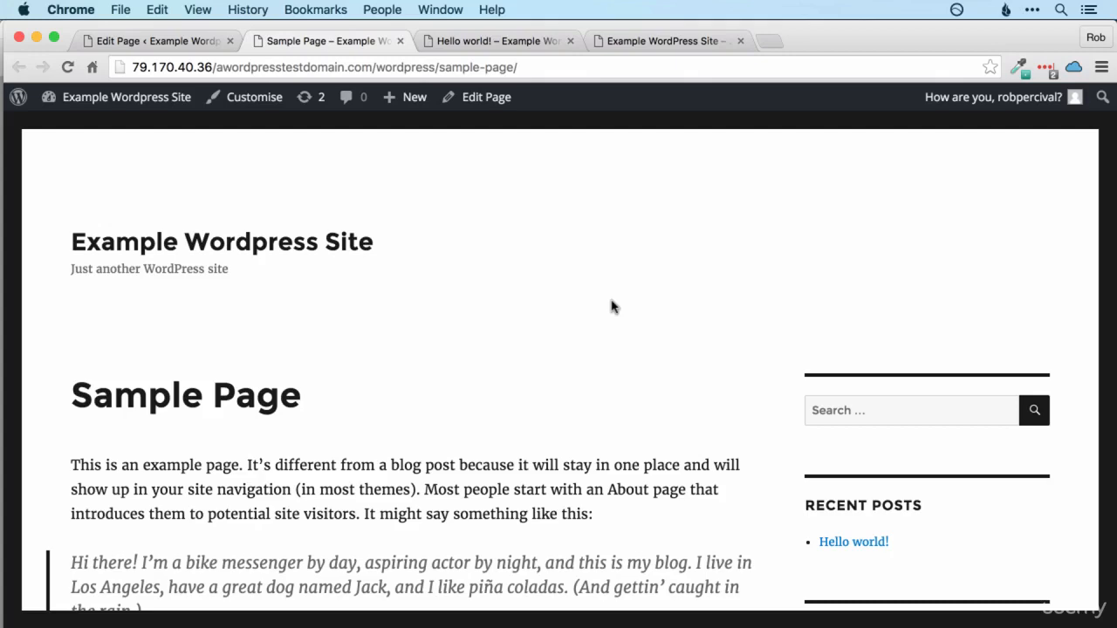
Return to the Sample Page editor and look over its content, publish settings, page attributes and featured image options.
{"action": "left_click", "coordinate": [153, 41]}
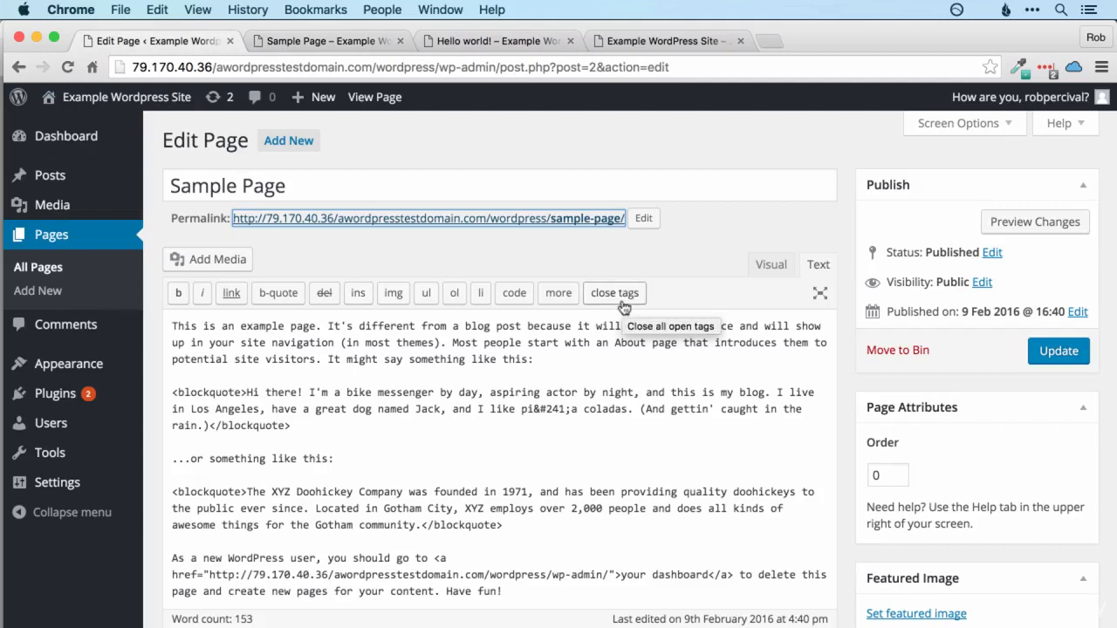
{"action": "scroll", "coordinate": [840, 427], "scroll_direction": "down", "scroll_amount": 3}
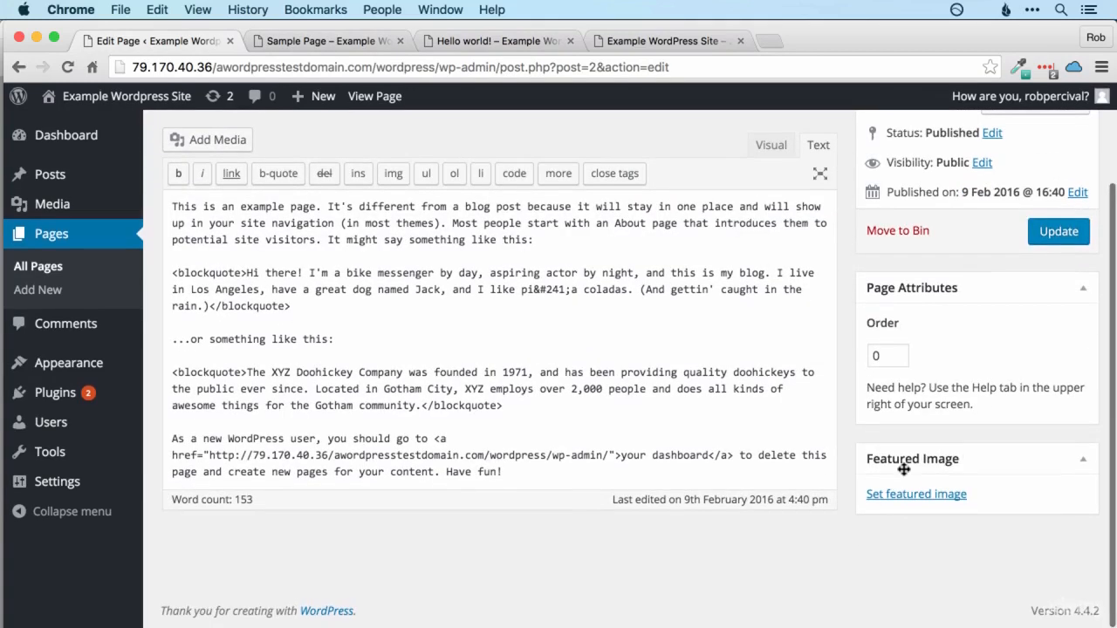
{"action": "scroll", "coordinate": [855, 457], "scroll_direction": "up", "scroll_amount": 2}
{"action": "scroll", "coordinate": [856, 458], "scroll_direction": "up", "scroll_amount": 1}
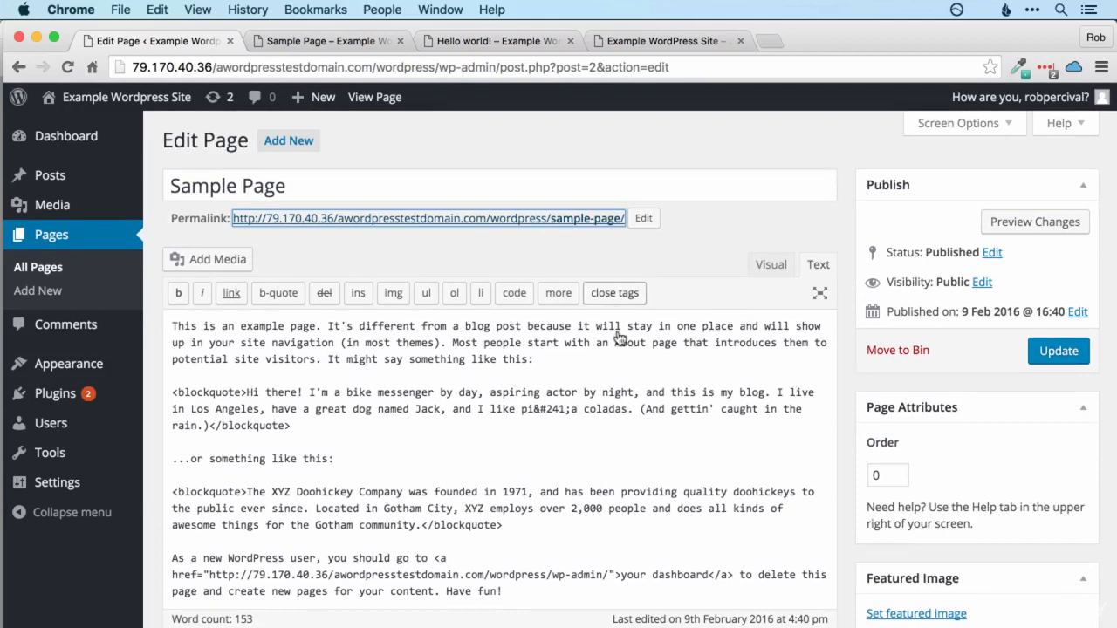
Open the site's comments and mark the comment on the Hello world! post as spam.
{"action": "left_click", "coordinate": [54, 334]}
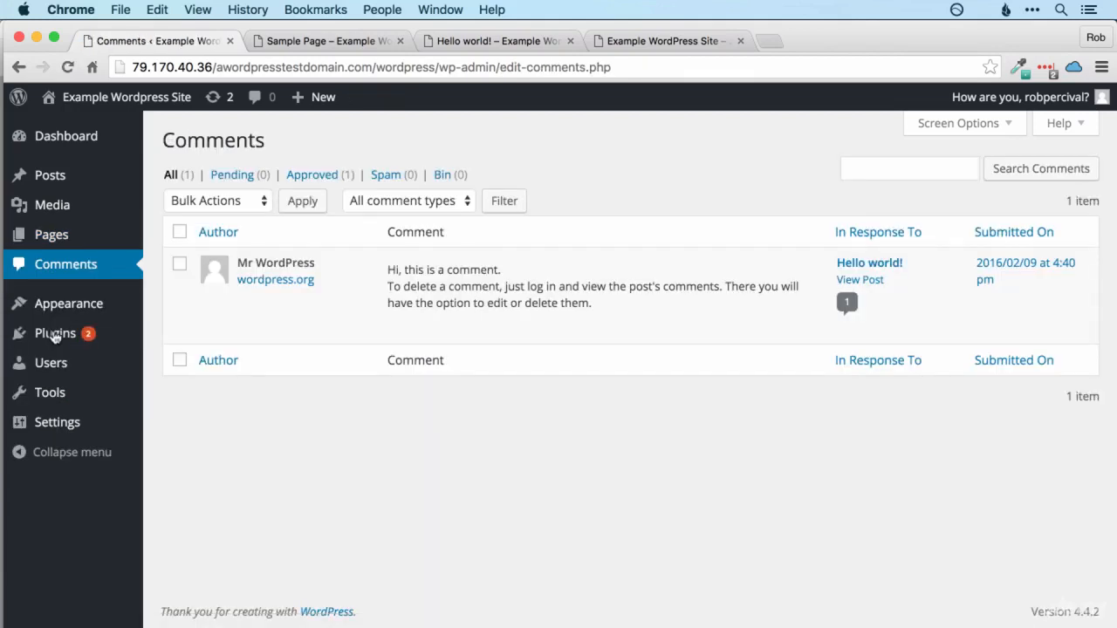
{"action": "mouse_move", "coordinate": [630, 307]}
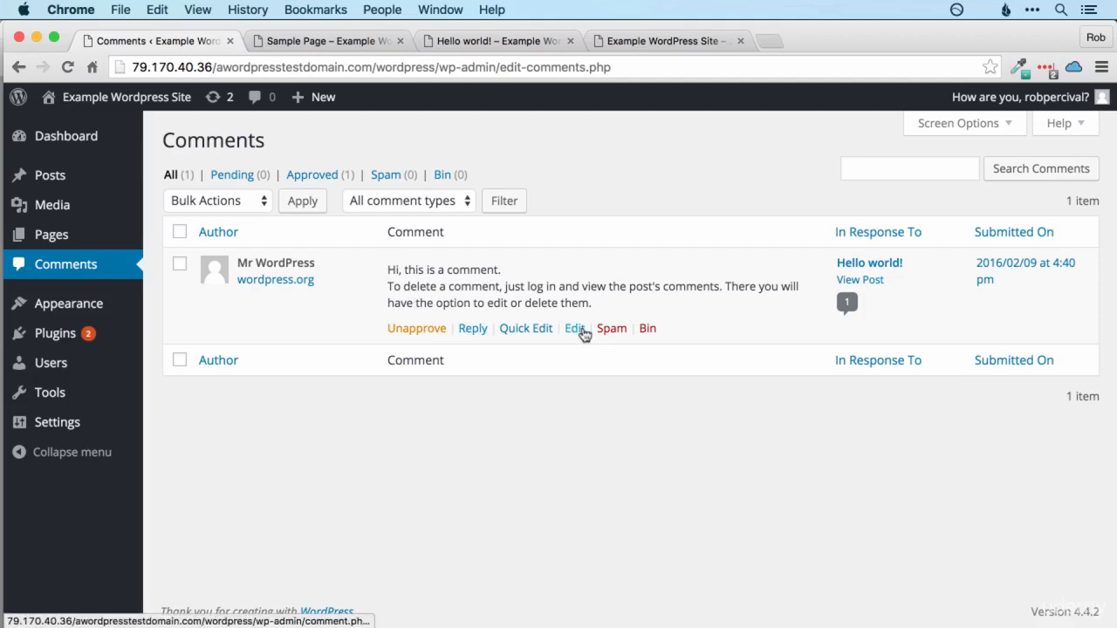
{"action": "left_click", "coordinate": [607, 332]}
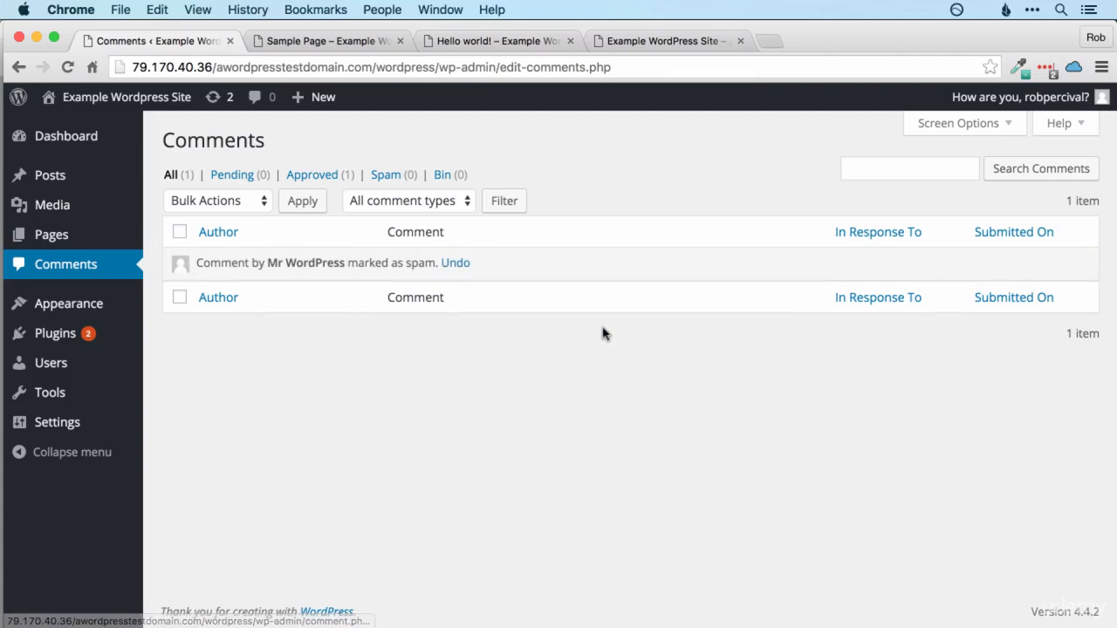
Review the installed themes and the option for adding a new theme.
{"action": "left_click", "coordinate": [87, 301]}
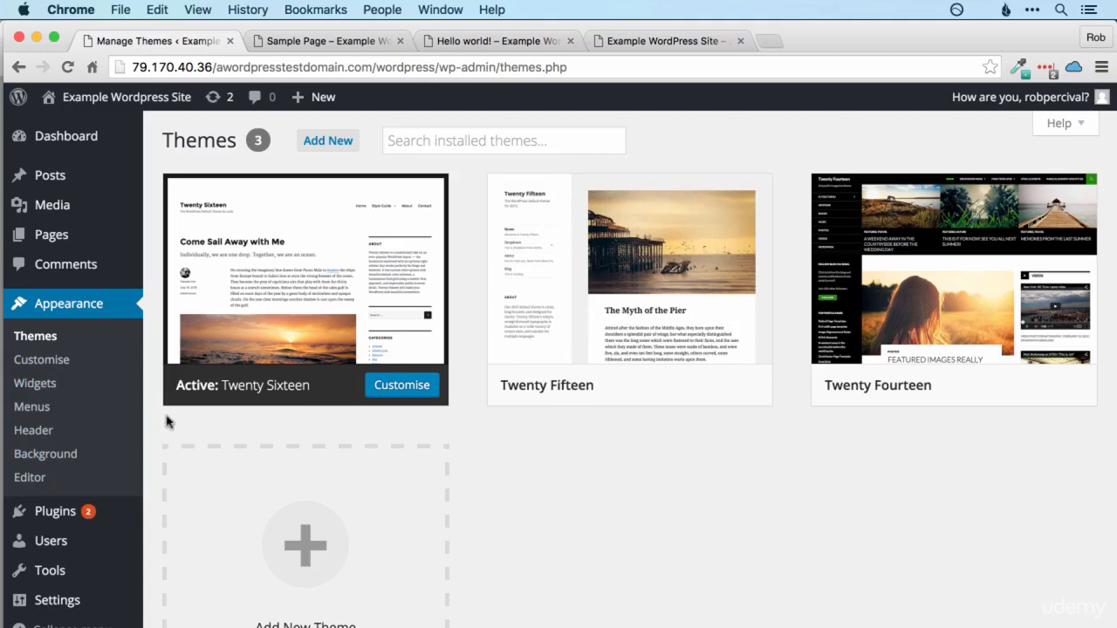
{"action": "scroll", "coordinate": [158, 422], "scroll_direction": "down", "scroll_amount": 2}
{"action": "scroll", "coordinate": [158, 422], "scroll_direction": "down", "scroll_amount": 1}
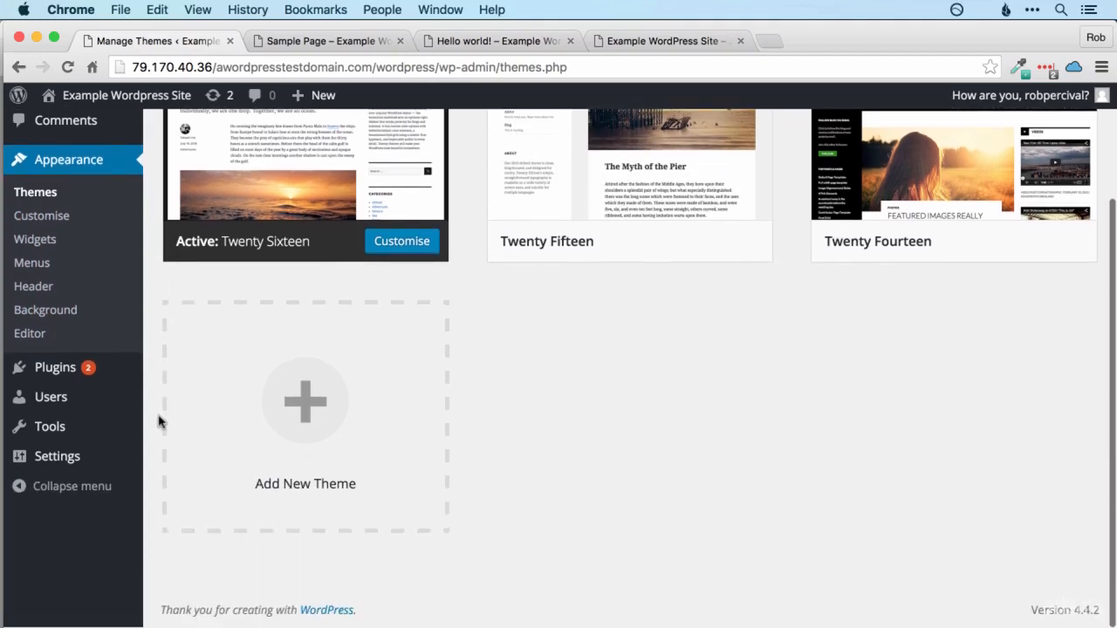
Review the list of installed plugins with their descriptions and available updates.
{"action": "left_click", "coordinate": [78, 371]}
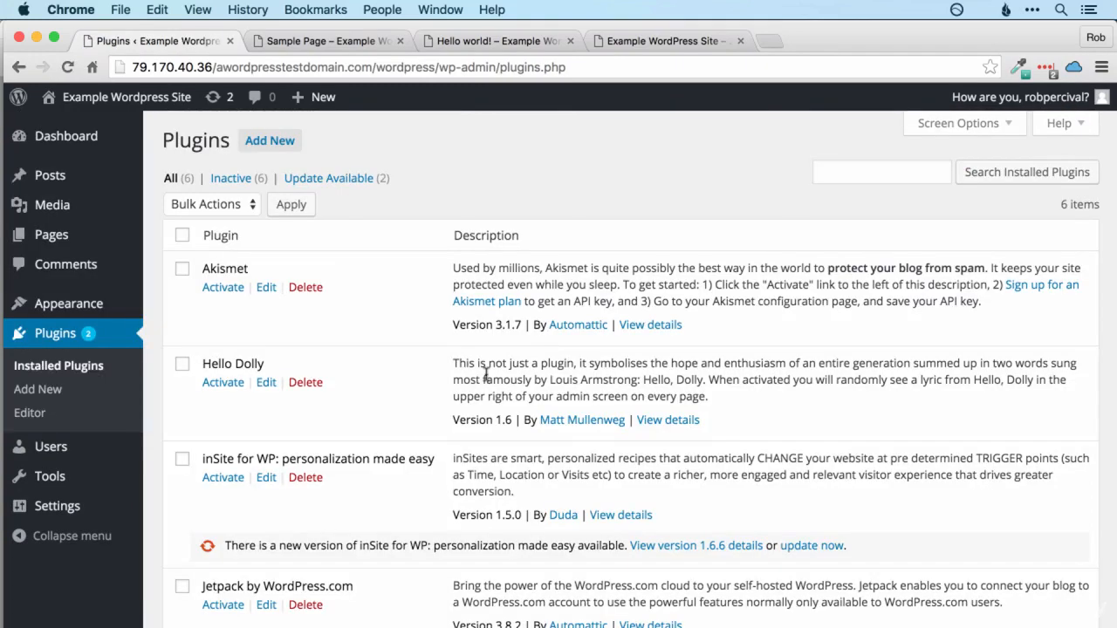
{"action": "scroll", "coordinate": [487, 375], "scroll_direction": "down", "scroll_amount": 3}
{"action": "scroll", "coordinate": [486, 375], "scroll_direction": "down", "scroll_amount": 2}
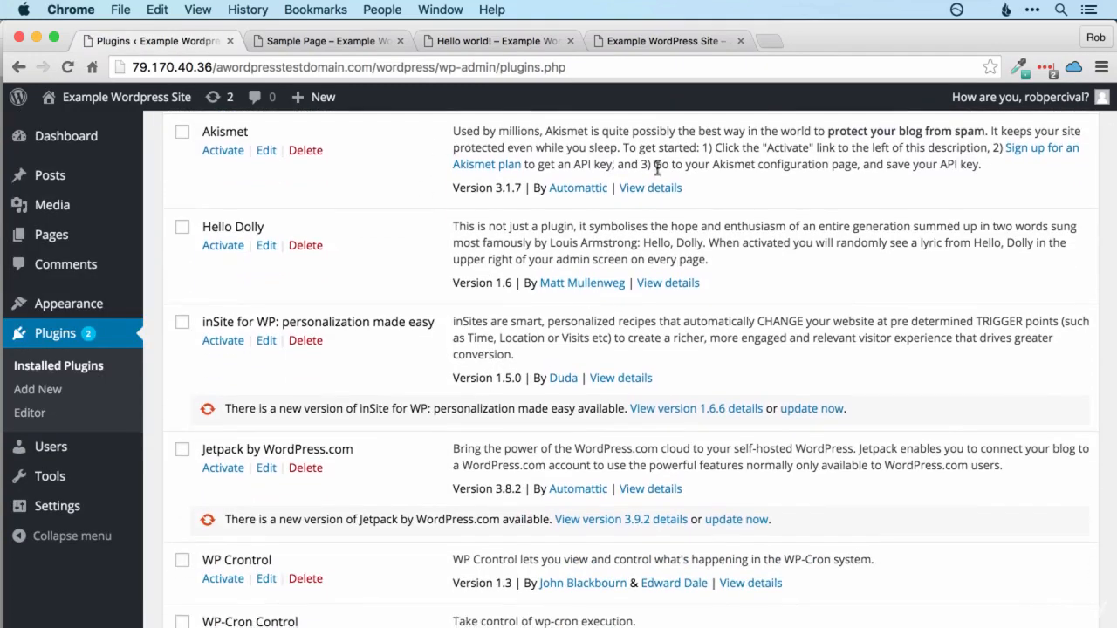
{"action": "scroll", "coordinate": [506, 511], "scroll_direction": "down", "scroll_amount": 4}
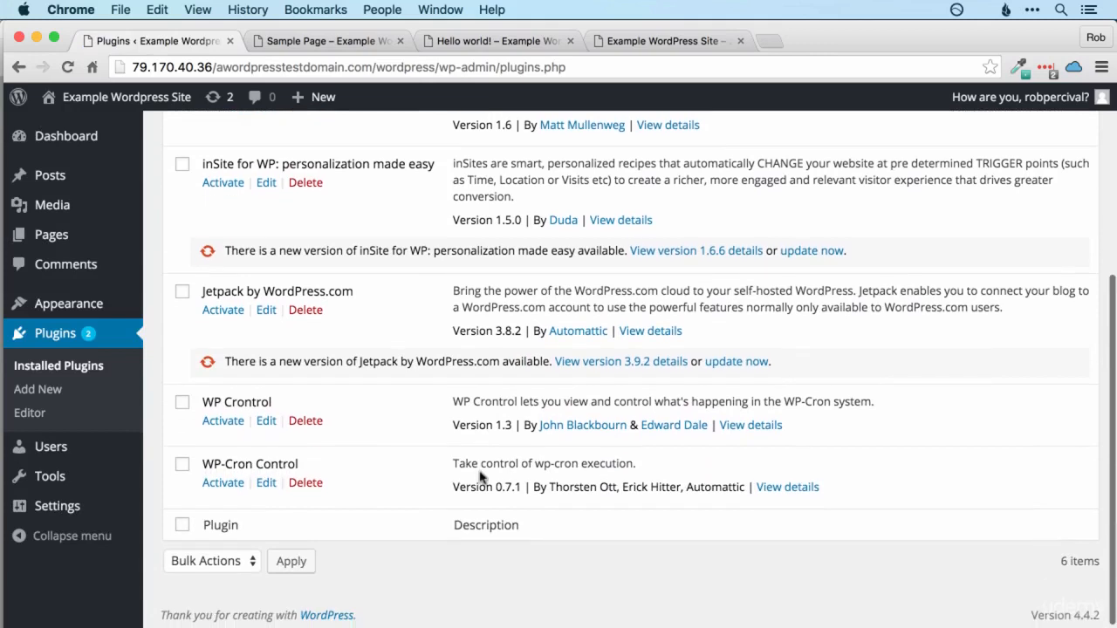
{"action": "scroll", "coordinate": [588, 450], "scroll_direction": "up", "scroll_amount": 4}
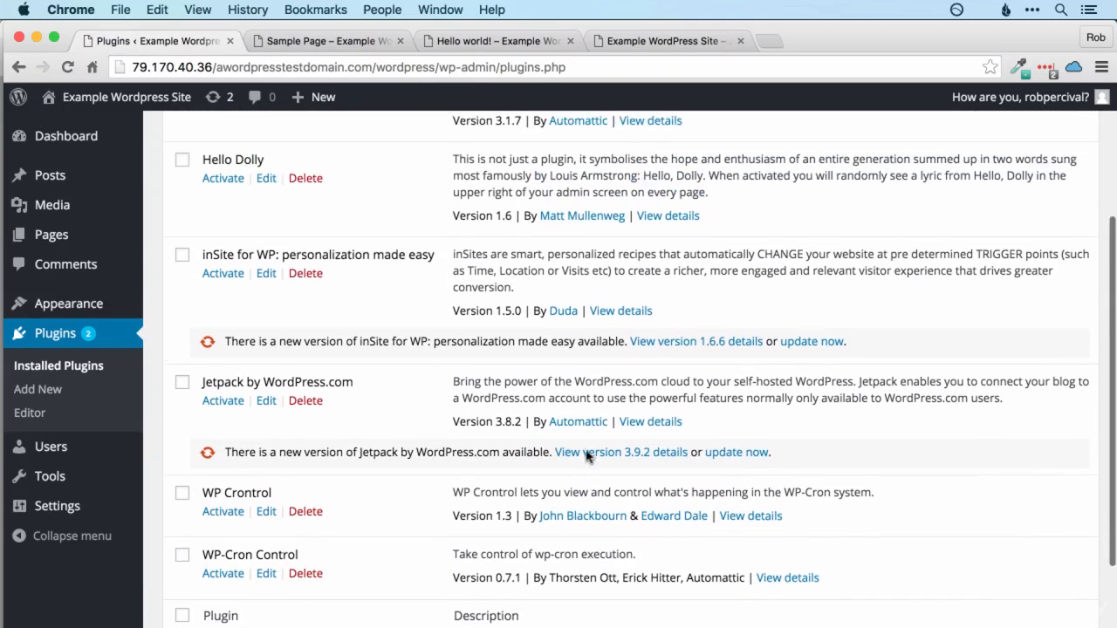
{"action": "scroll", "coordinate": [587, 451], "scroll_direction": "up", "scroll_amount": 1}
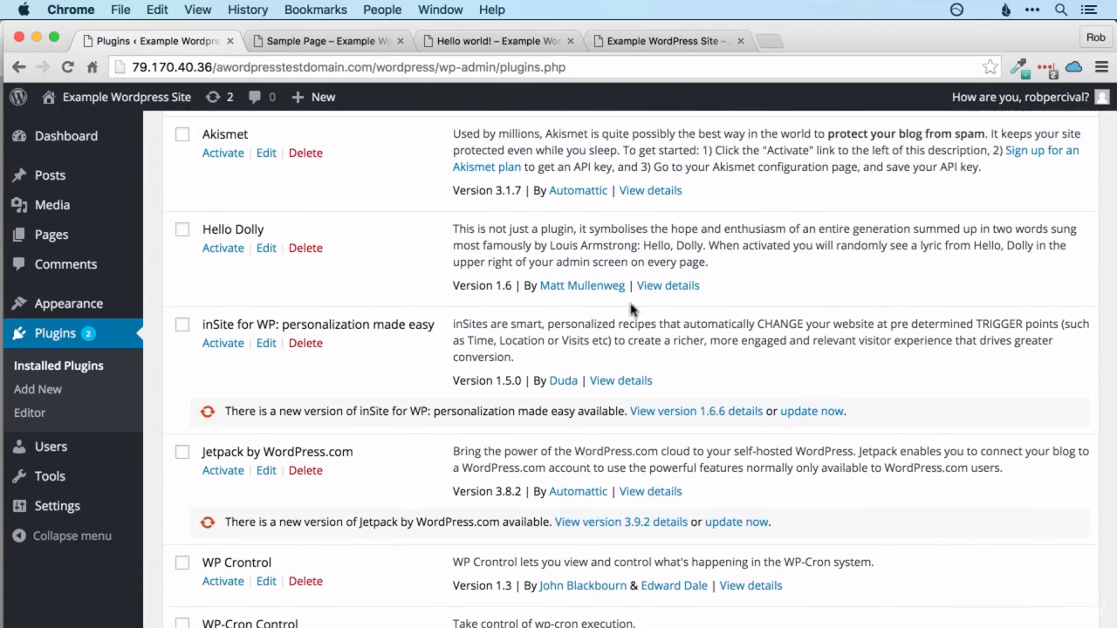
Search the web for "wordpress plugins" in a new browser tab and browse the featured plugins in the WordPress.org Plugin Directory.
{"action": "left_click", "coordinate": [771, 41]}
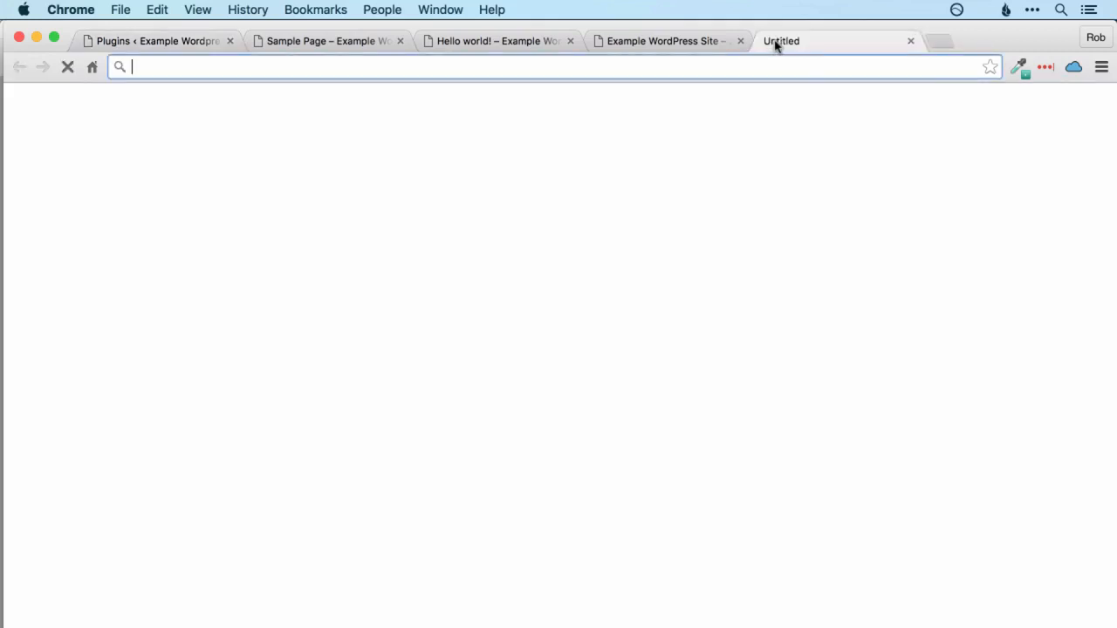
{"action": "type", "text": "wordpress "}
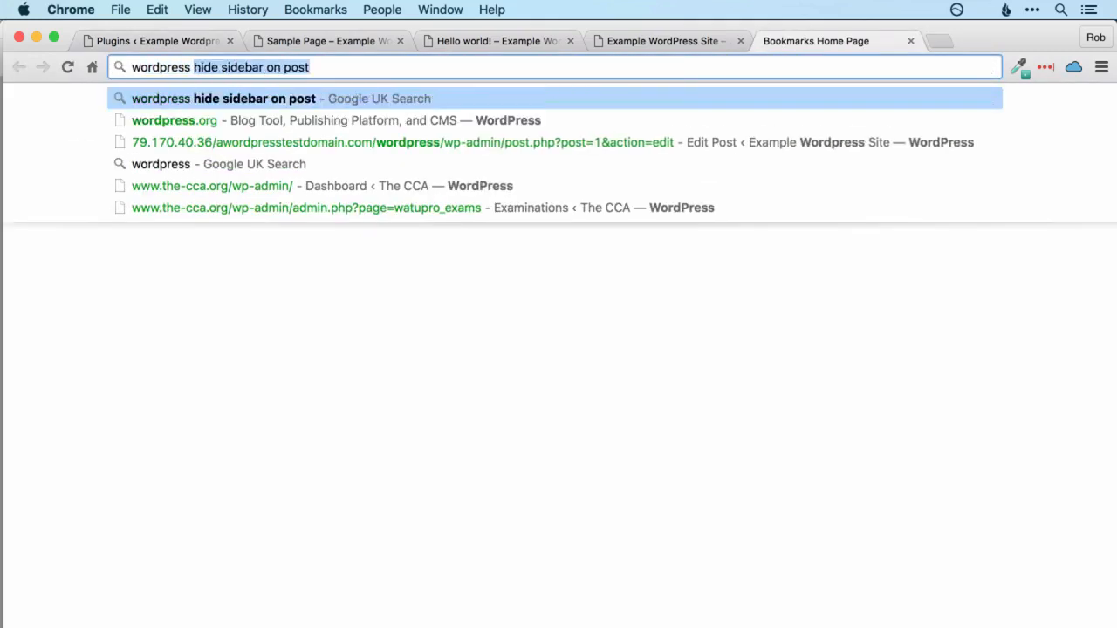
{"action": "type", "text": "plugins"}
{"action": "key", "text": "Return"}
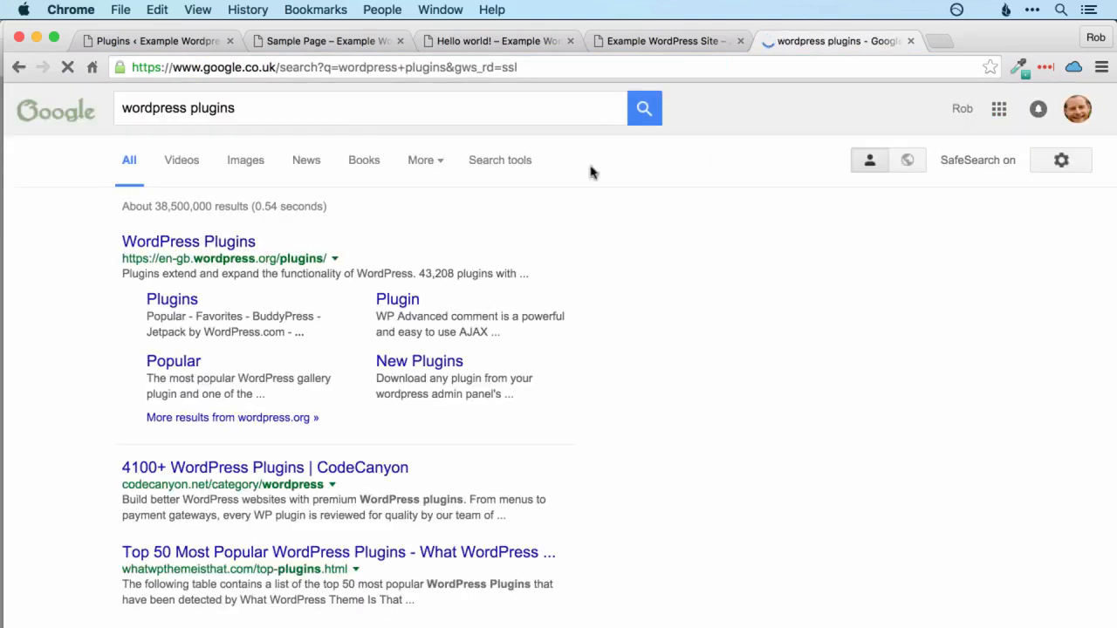
{"action": "left_click", "coordinate": [220, 244]}
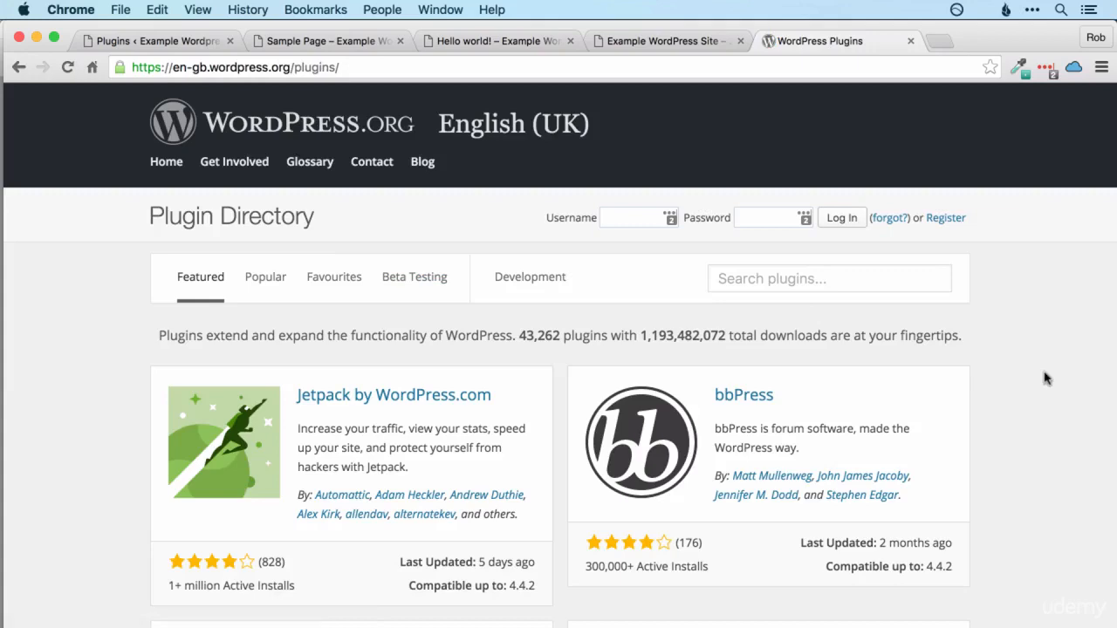
{"action": "scroll", "coordinate": [1047, 378], "scroll_direction": "down", "scroll_amount": 3}
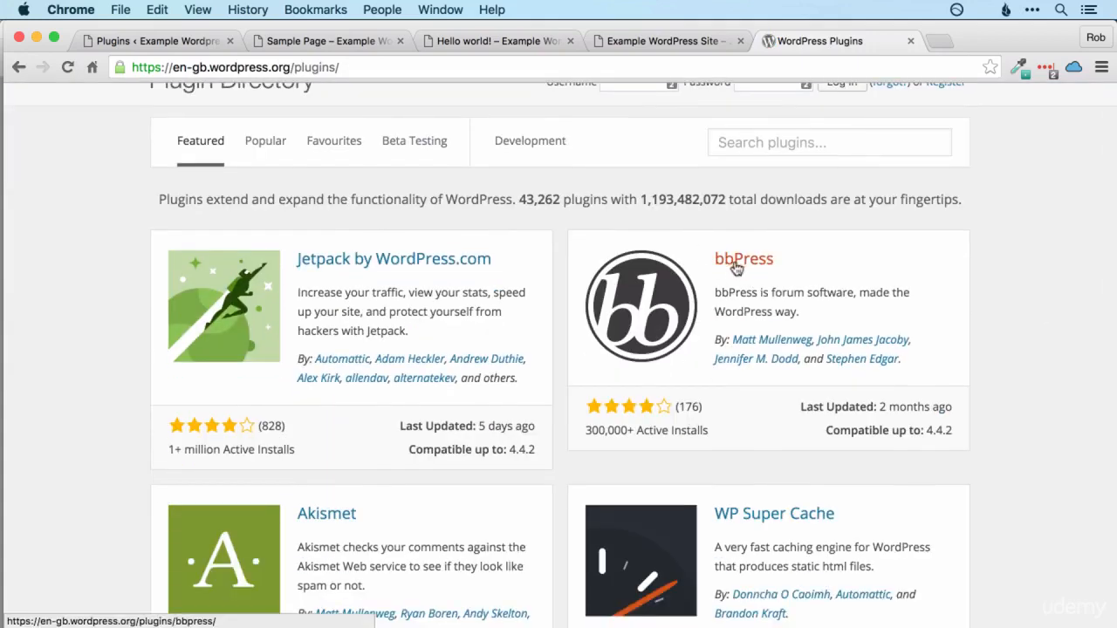
{"action": "scroll", "coordinate": [1007, 319], "scroll_direction": "down", "scroll_amount": 6}
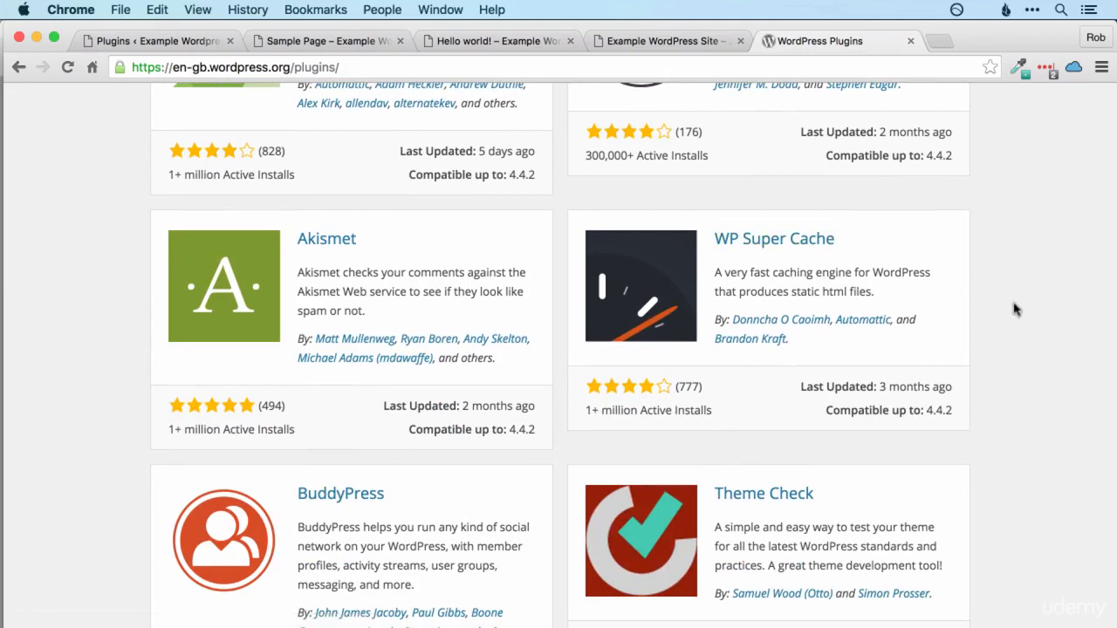
{"action": "scroll", "coordinate": [1015, 309], "scroll_direction": "down", "scroll_amount": 3}
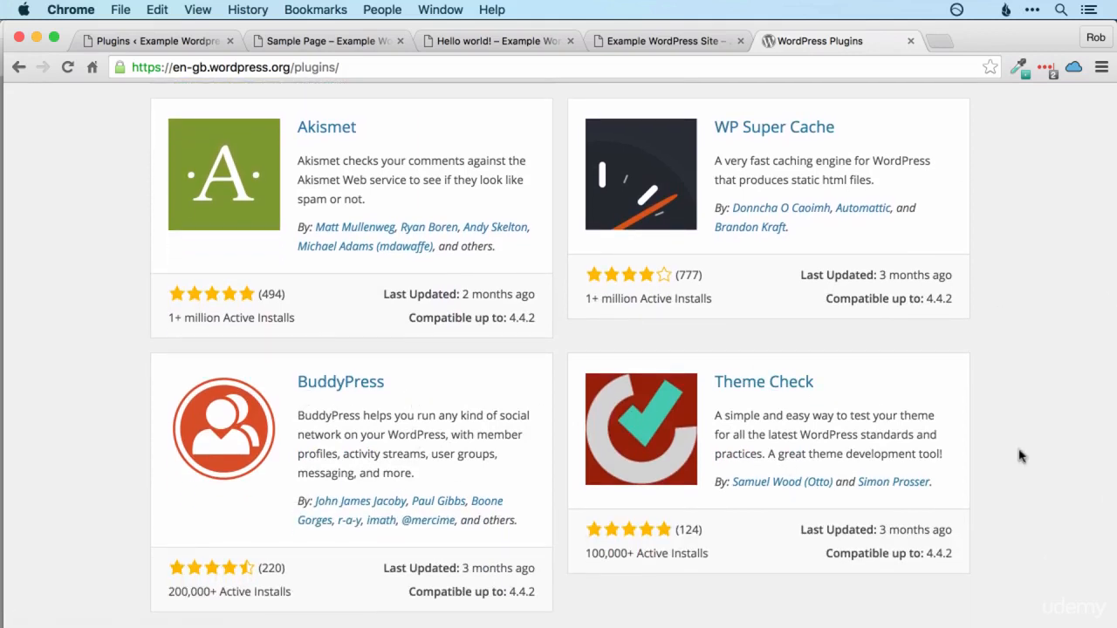
{"action": "scroll", "coordinate": [1020, 455], "scroll_direction": "down", "scroll_amount": 5}
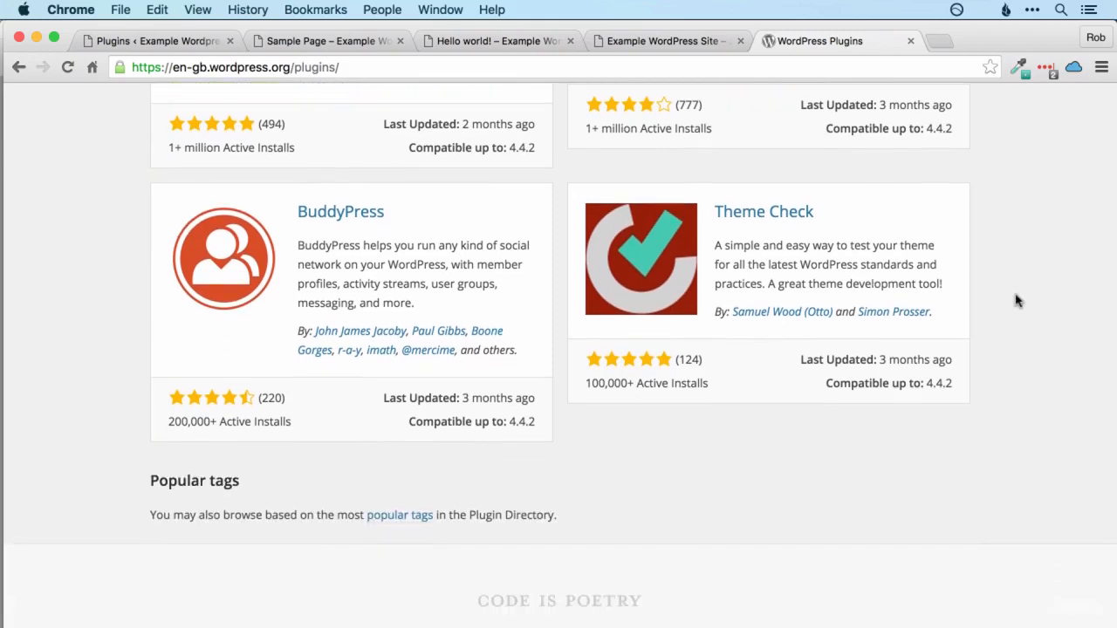
Close the Plugin Directory tab and open the site's list of users.
{"action": "scroll", "coordinate": [1030, 397], "scroll_direction": "up", "scroll_amount": 10}
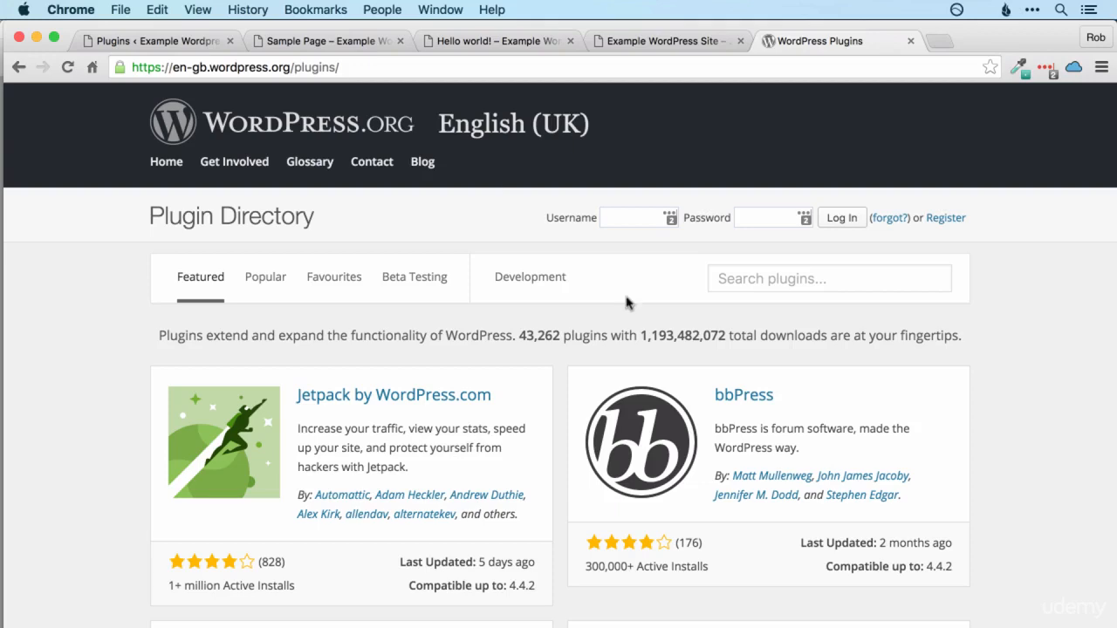
{"action": "left_click", "coordinate": [910, 41]}
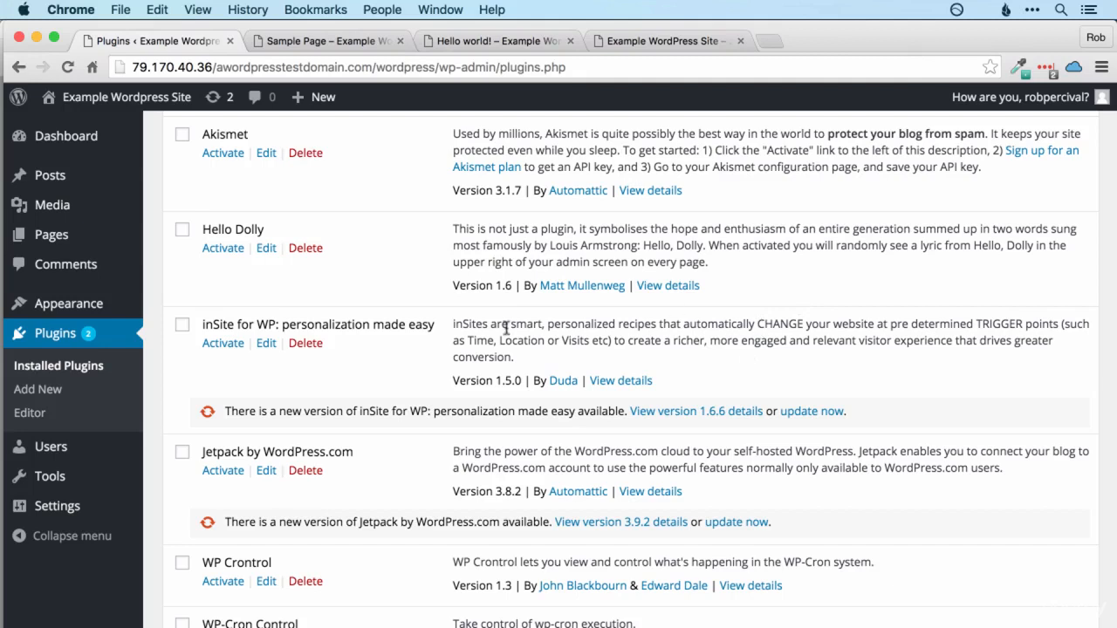
{"action": "left_click", "coordinate": [59, 449]}
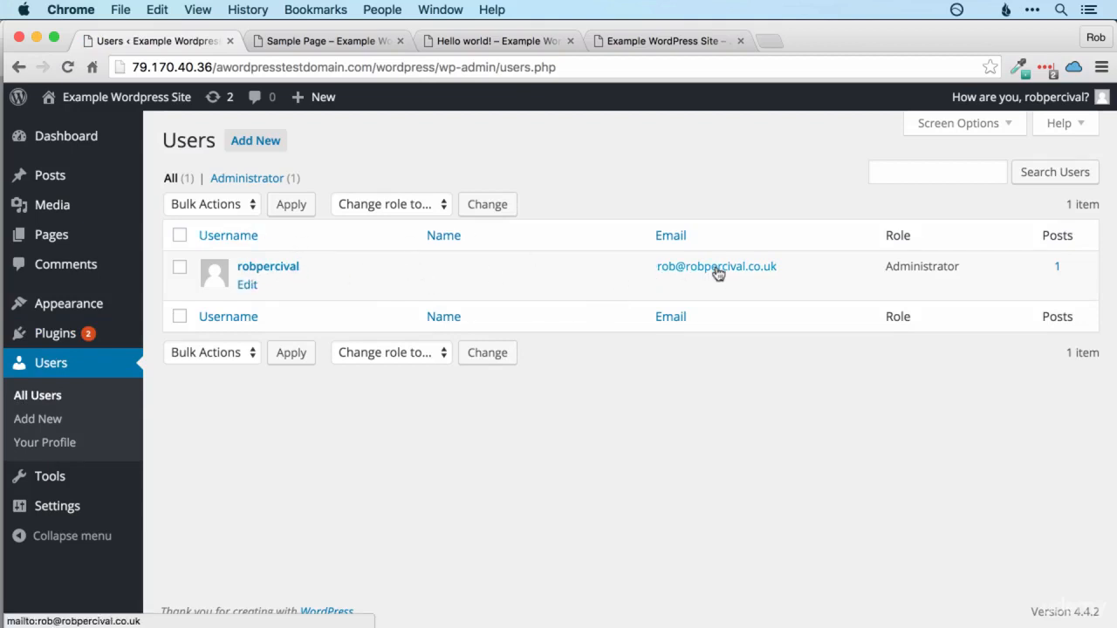
Start a new user with the username client and fill in the client's email address.
{"action": "left_click", "coordinate": [266, 143]}
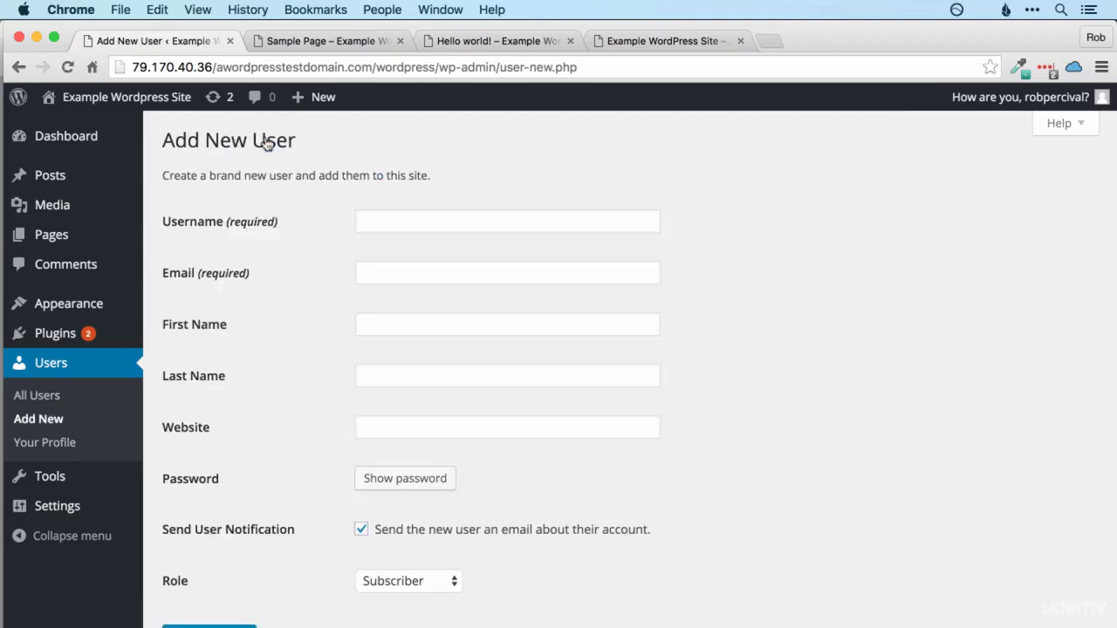
{"action": "left_click", "coordinate": [453, 222]}
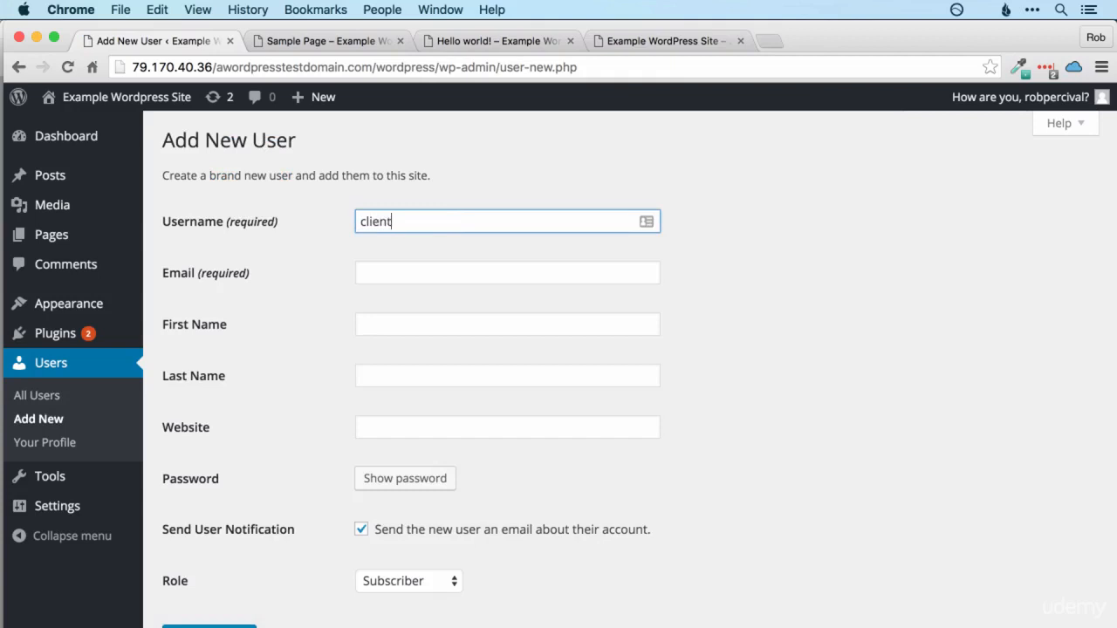
{"action": "left_click", "coordinate": [438, 272]}
{"action": "type", "text": "client"}
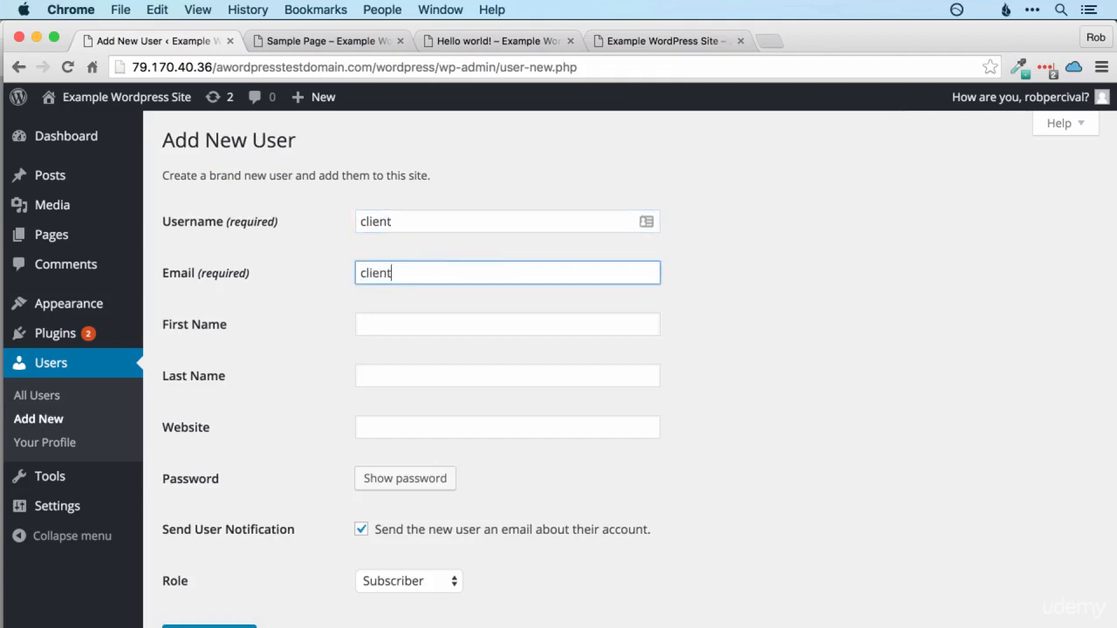
{"action": "type", "text": "@"}
{"action": "scroll", "coordinate": [673, 284], "scroll_direction": "down", "scroll_amount": 2}
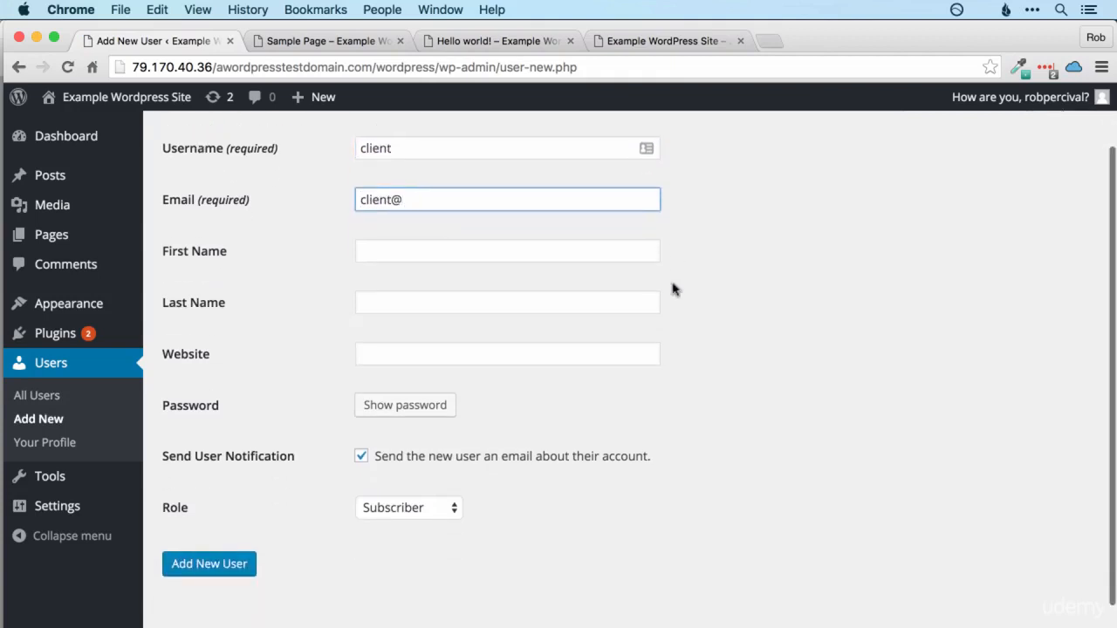
{"action": "type", "text": "example.com"}
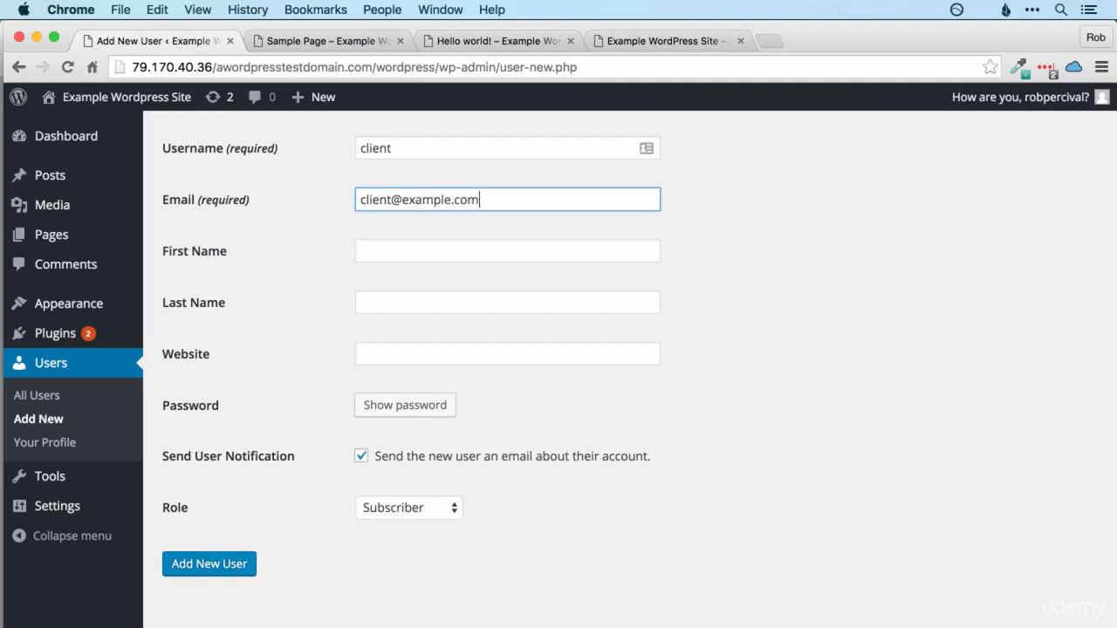
{"action": "scroll", "coordinate": [688, 384], "scroll_direction": "down", "scroll_amount": 1}
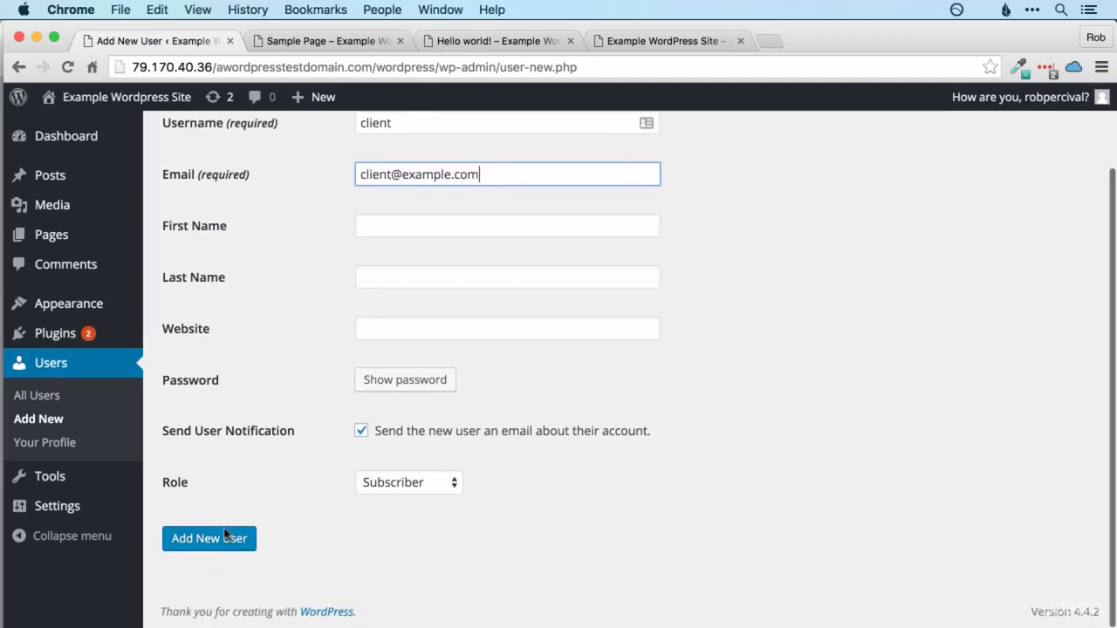
Assign the new user the Editor role, create the account and dismiss the offer to remember the password.
{"action": "left_click", "coordinate": [410, 488]}
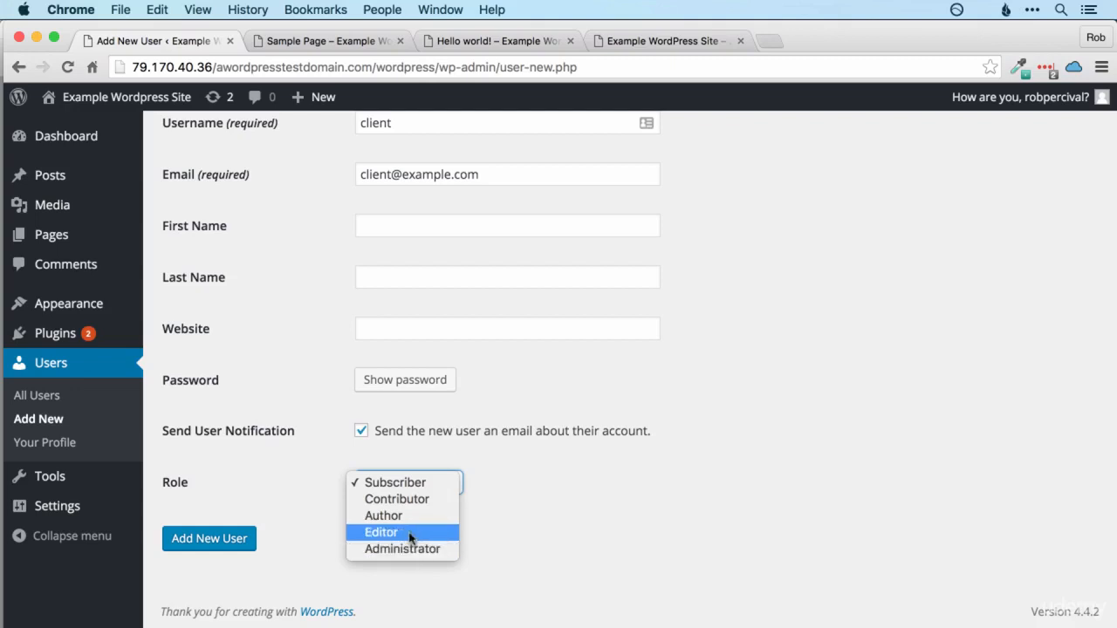
{"action": "left_click", "coordinate": [409, 534]}
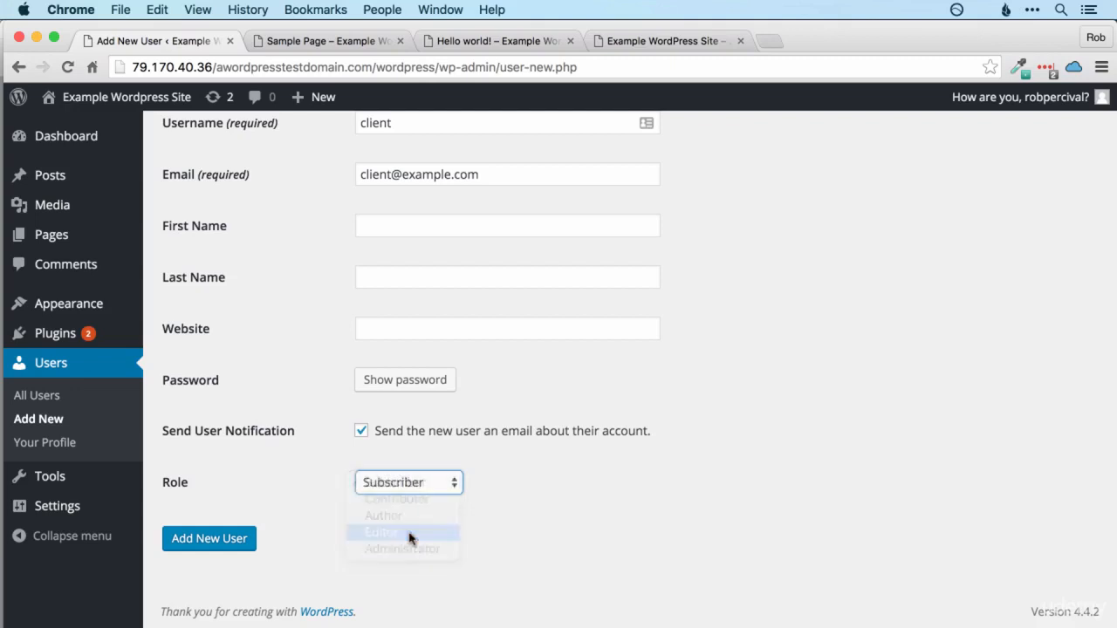
{"action": "left_click", "coordinate": [230, 541]}
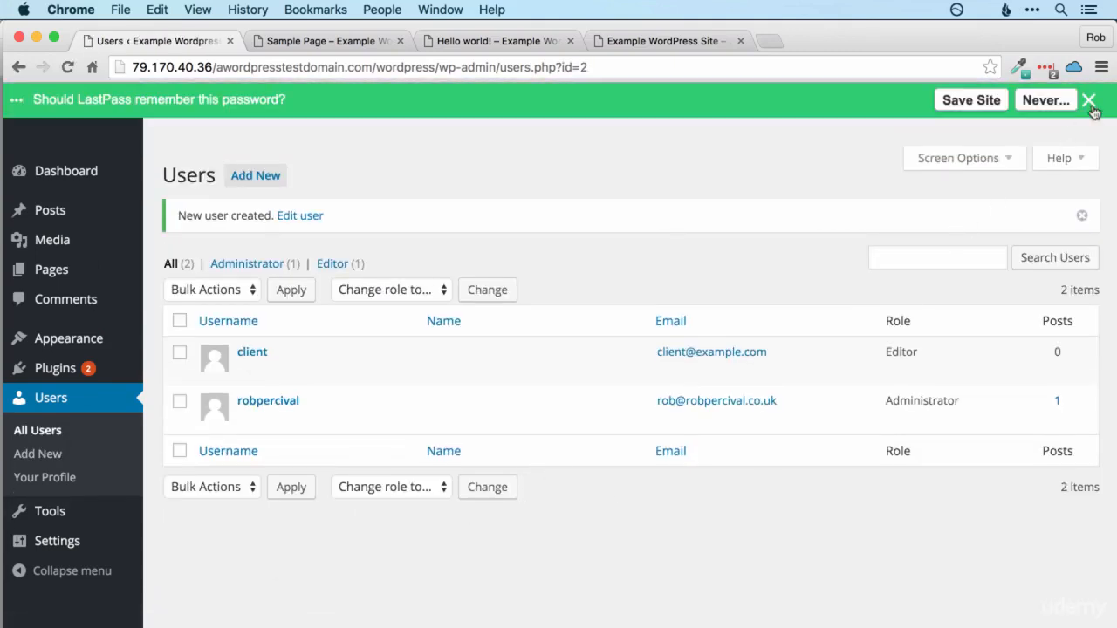
{"action": "left_click", "coordinate": [1091, 102]}
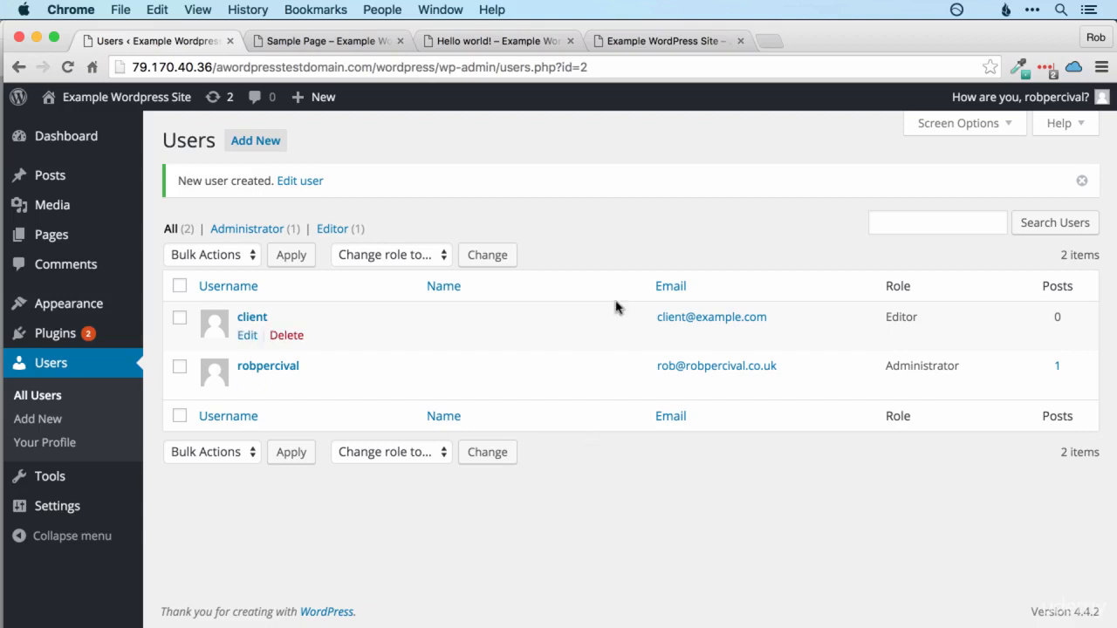
Open the General Settings and set the site's tagline to "My really cool website".
{"action": "mouse_move", "coordinate": [68, 485]}
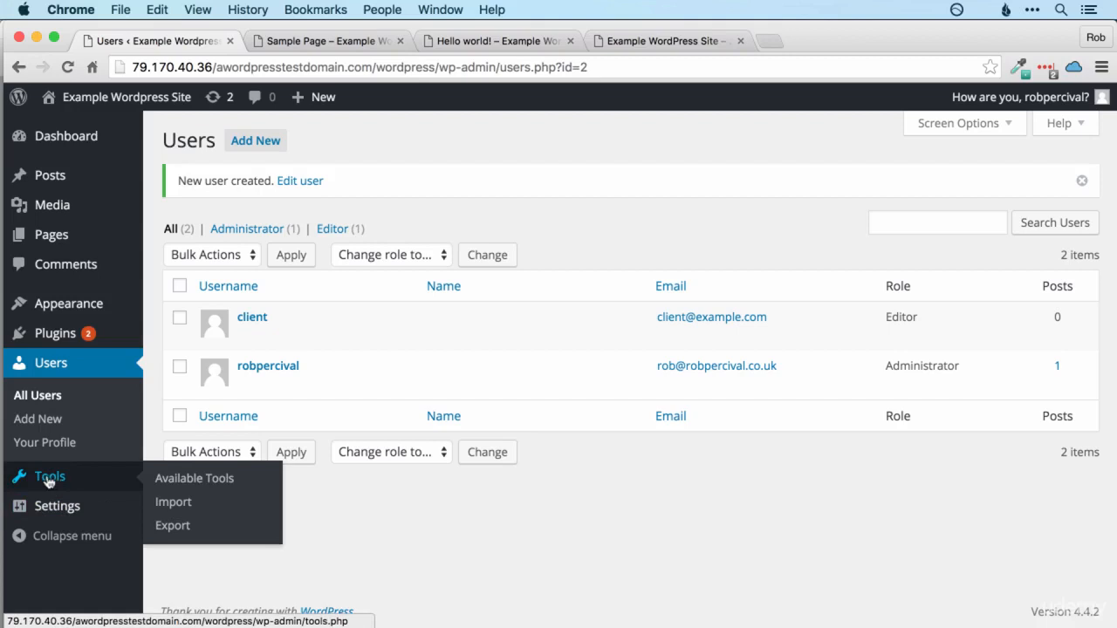
{"action": "mouse_move", "coordinate": [57, 515]}
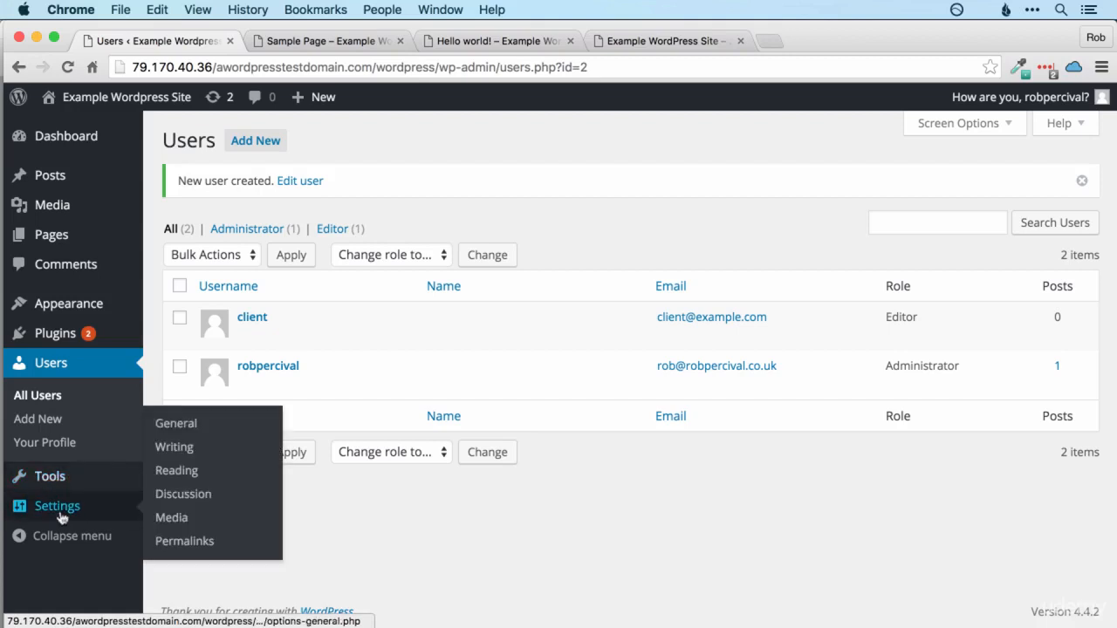
{"action": "left_click", "coordinate": [194, 430]}
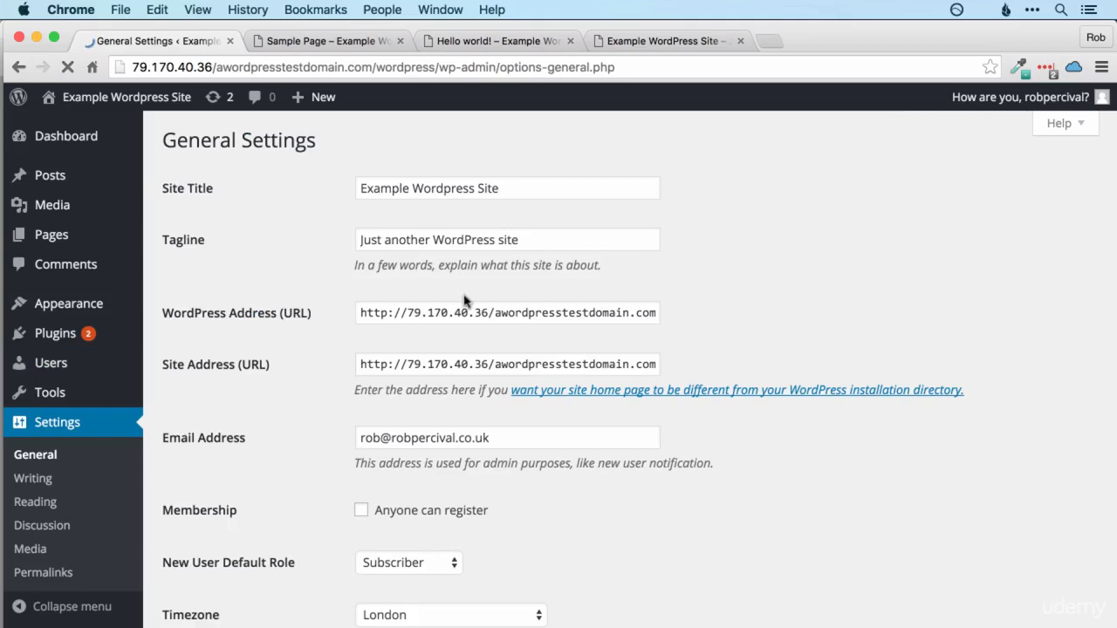
{"action": "left_click", "coordinate": [387, 242]}
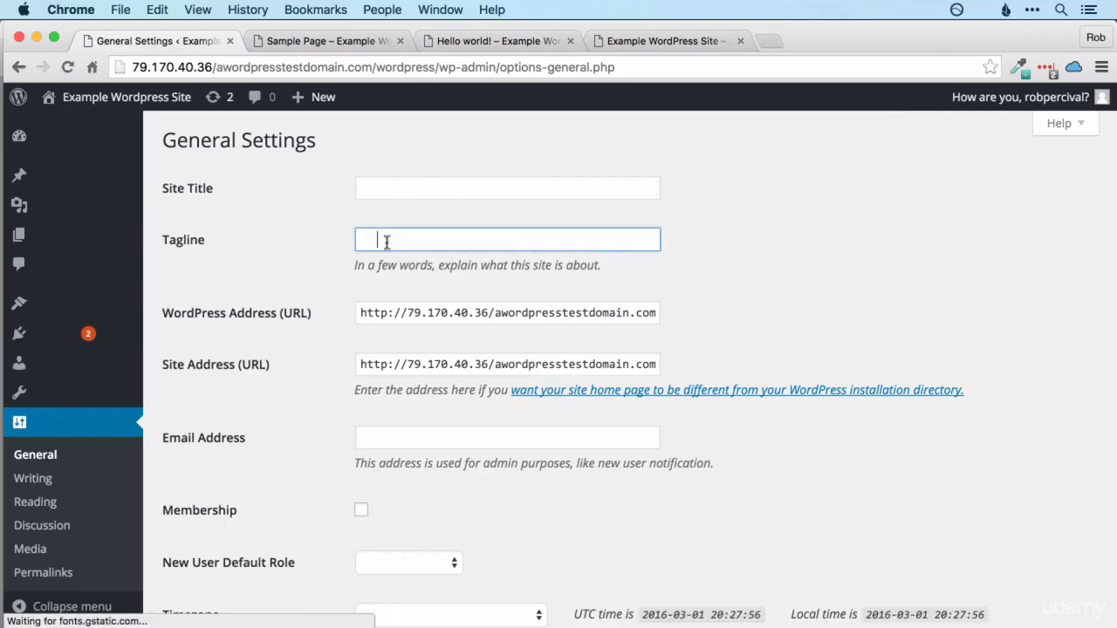
{"action": "left_click_drag", "start_coordinate": [360, 241], "coordinate": [575, 248]}
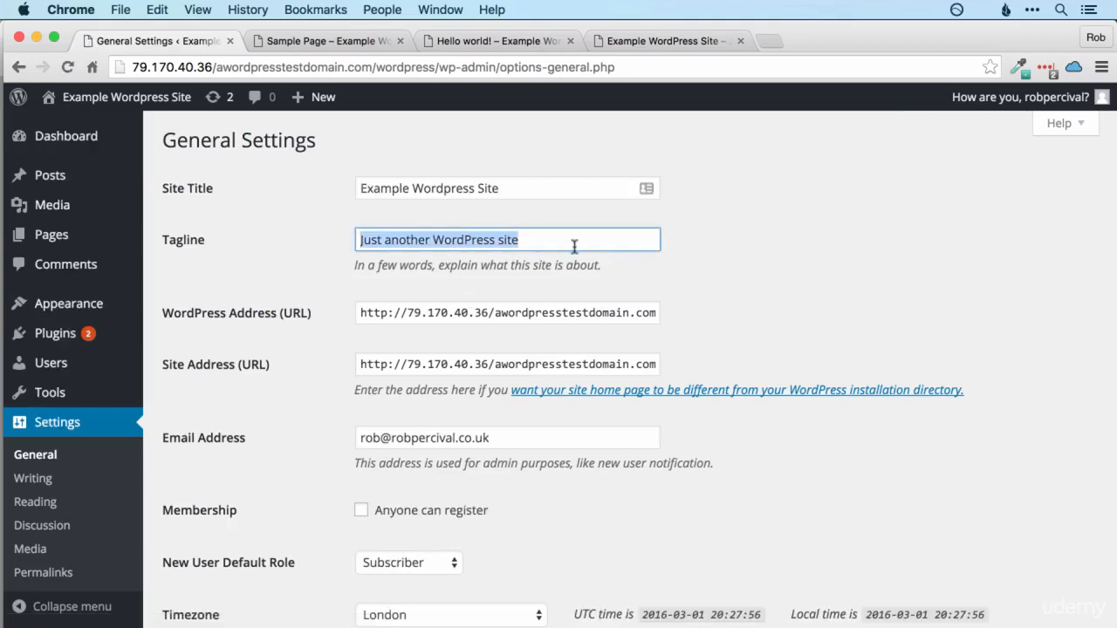
{"action": "type", "text": "My really cool website"}
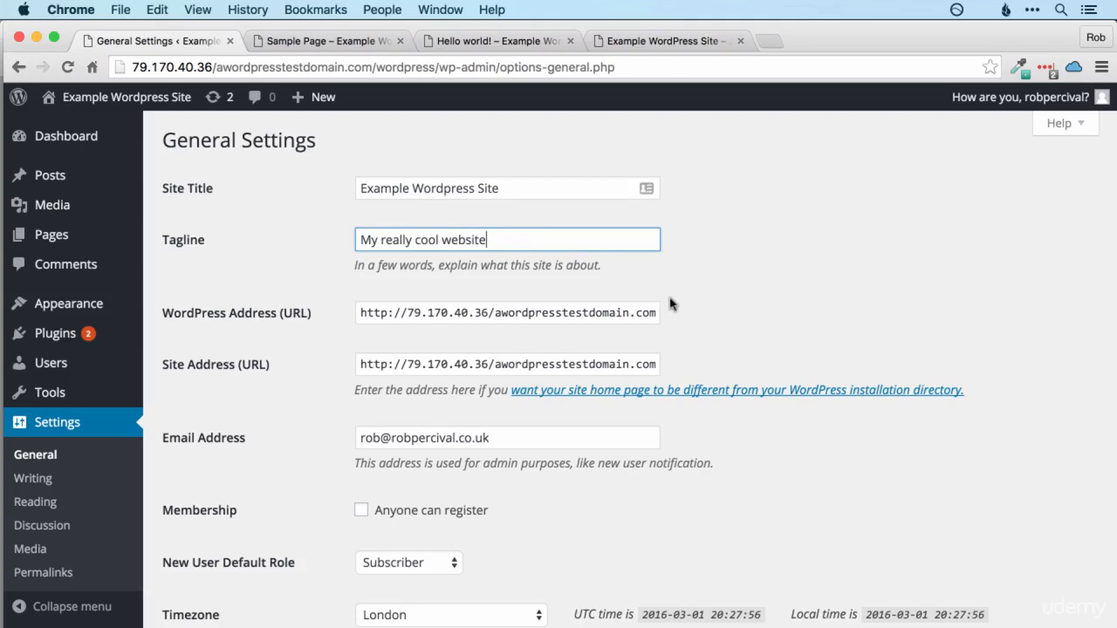
Inspect the site address fields and temporarily allow anyone to register while viewing the default role choices for new users.
{"action": "left_click", "coordinate": [601, 311]}
{"action": "left_click", "coordinate": [583, 364]}
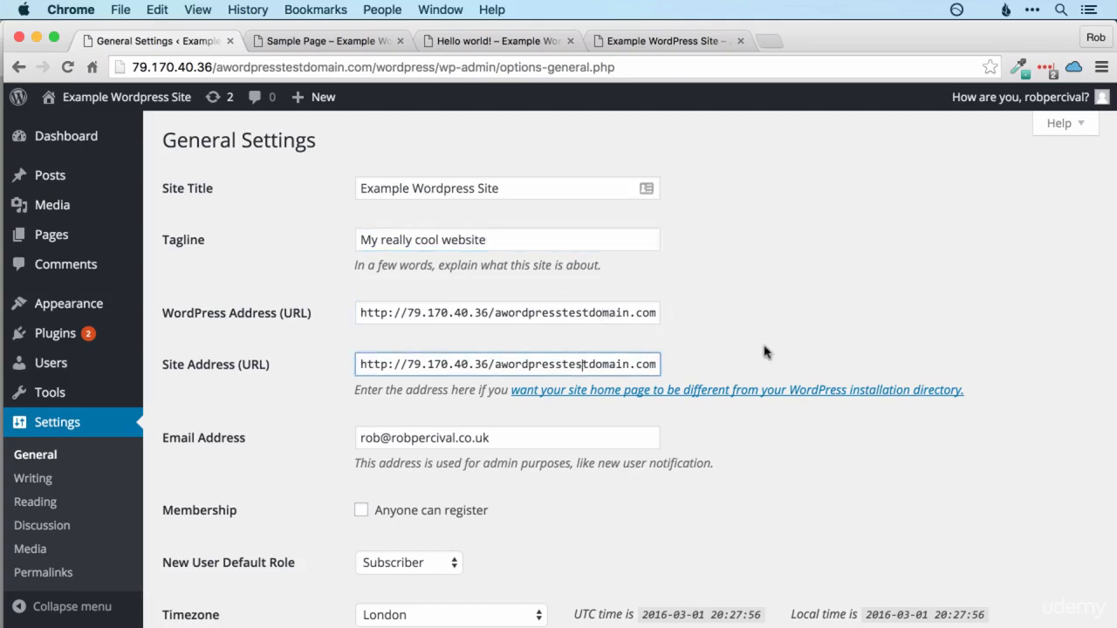
{"action": "scroll", "coordinate": [764, 306], "scroll_direction": "down", "scroll_amount": 5}
{"action": "scroll", "coordinate": [764, 352], "scroll_direction": "down", "scroll_amount": 2}
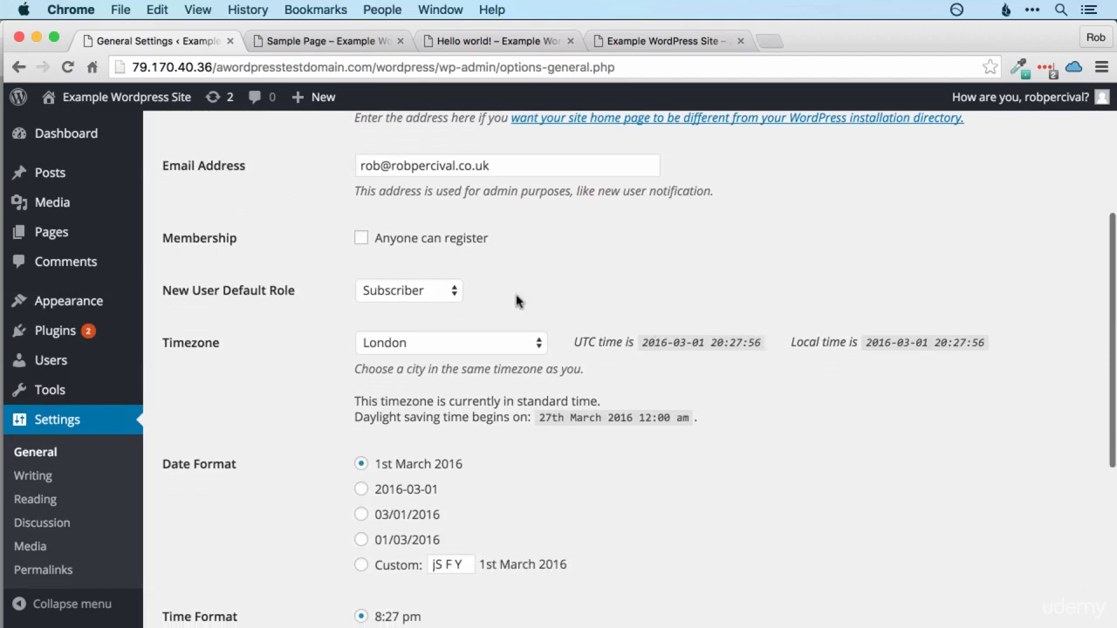
{"action": "left_click", "coordinate": [363, 239]}
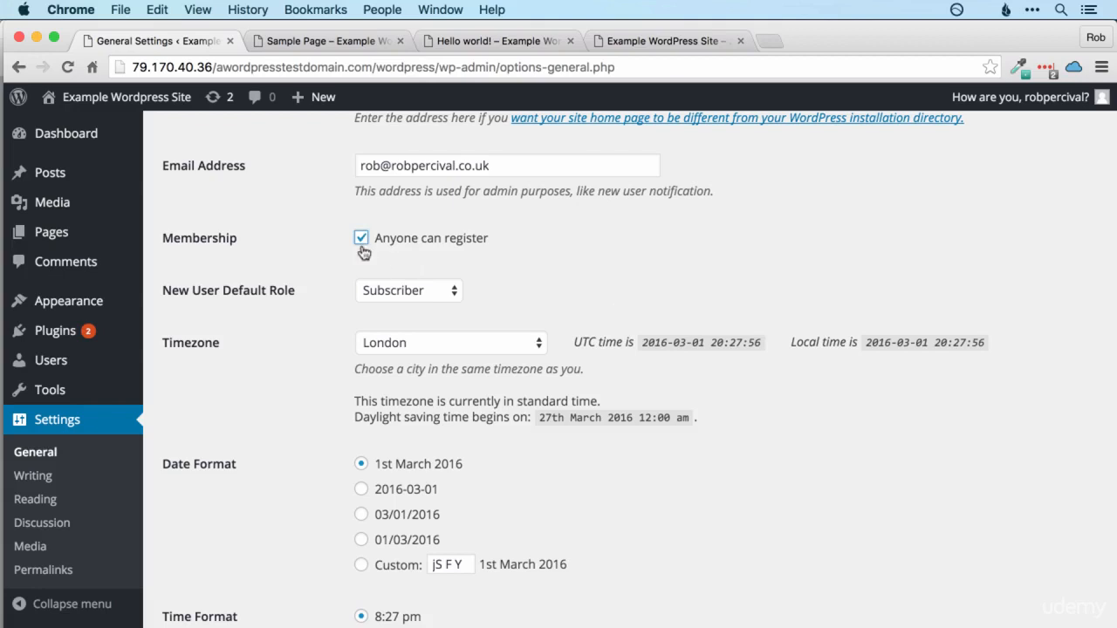
{"action": "left_click", "coordinate": [438, 292]}
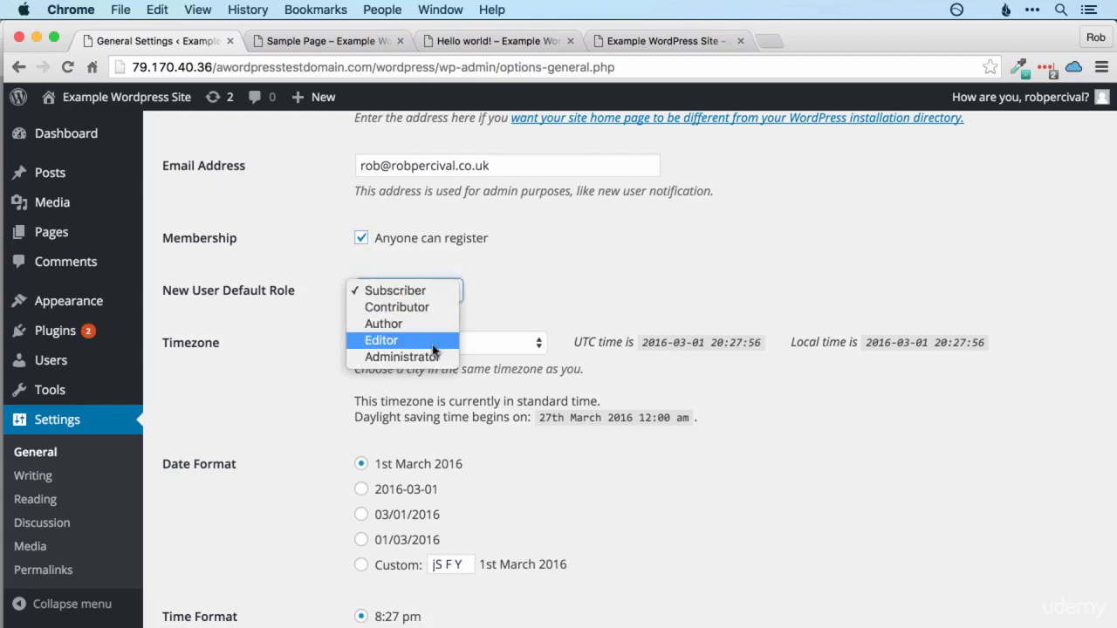
{"action": "left_click", "coordinate": [521, 269]}
{"action": "left_click", "coordinate": [361, 240]}
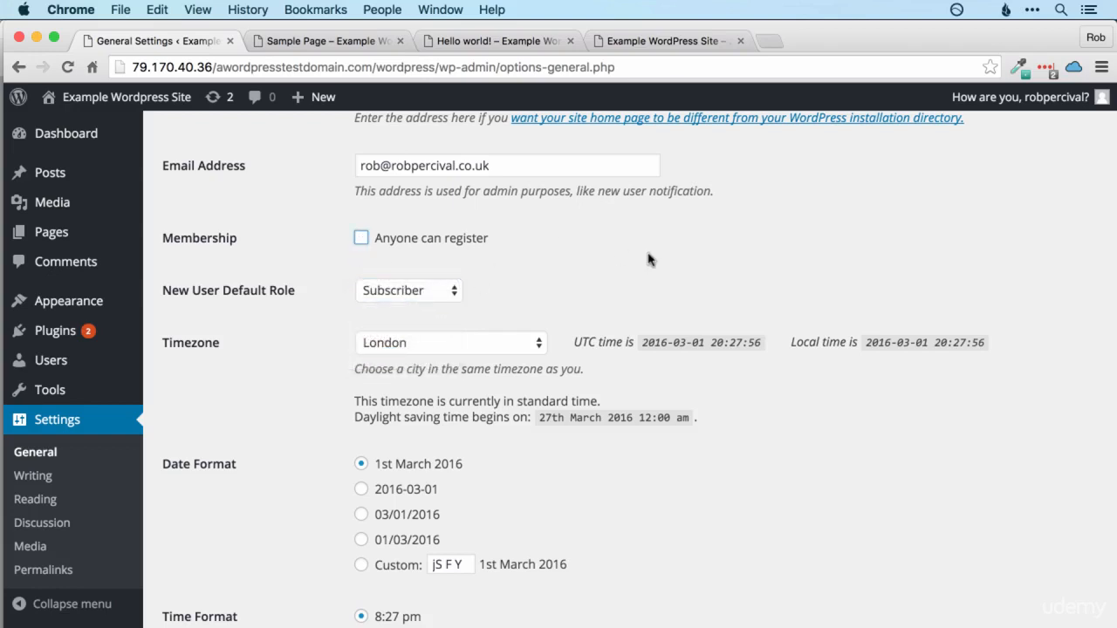
Review the date, time and language options of the General Settings and save the changes.
{"action": "scroll", "coordinate": [649, 258], "scroll_direction": "down", "scroll_amount": 5}
{"action": "scroll", "coordinate": [661, 282], "scroll_direction": "down", "scroll_amount": 2}
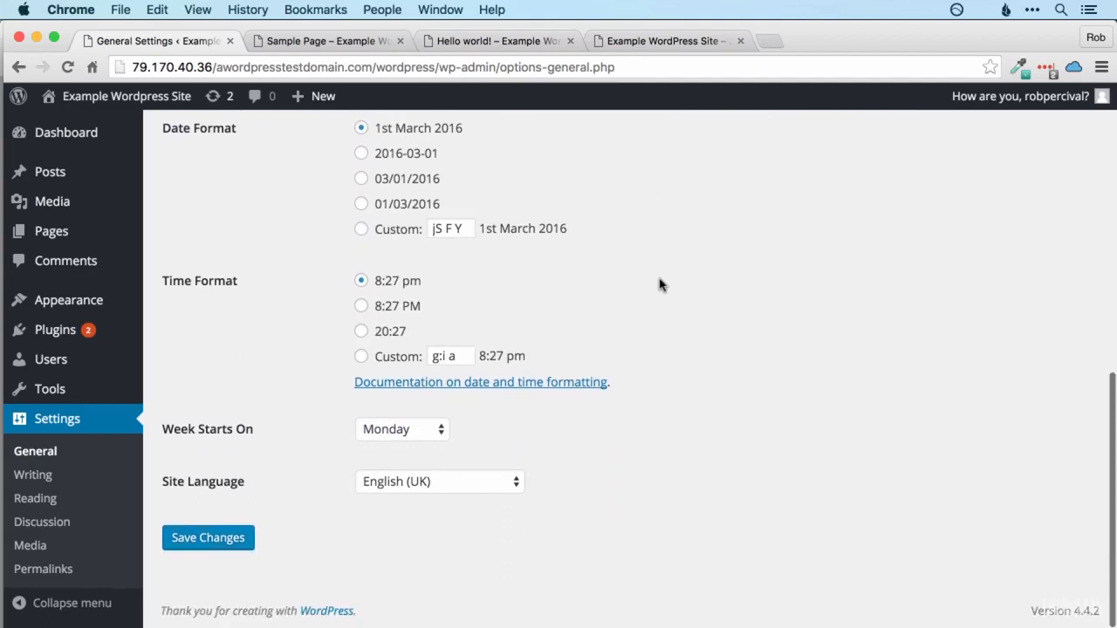
{"action": "left_click", "coordinate": [222, 541]}
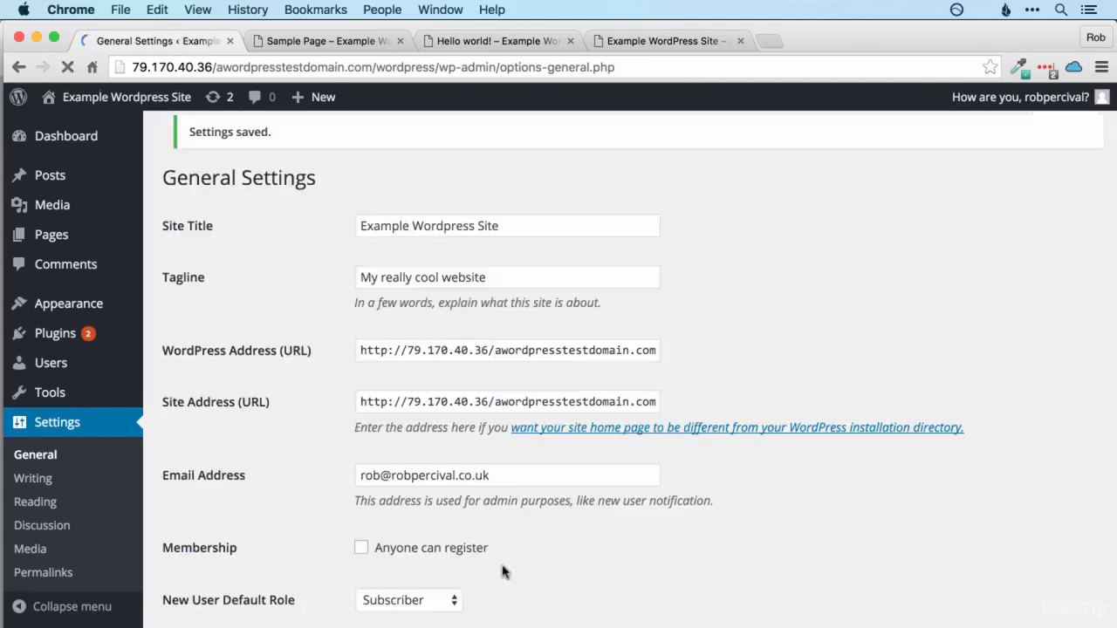
Review the Writing Settings, including the default post category, post via email and update services.
{"action": "left_click", "coordinate": [48, 479]}
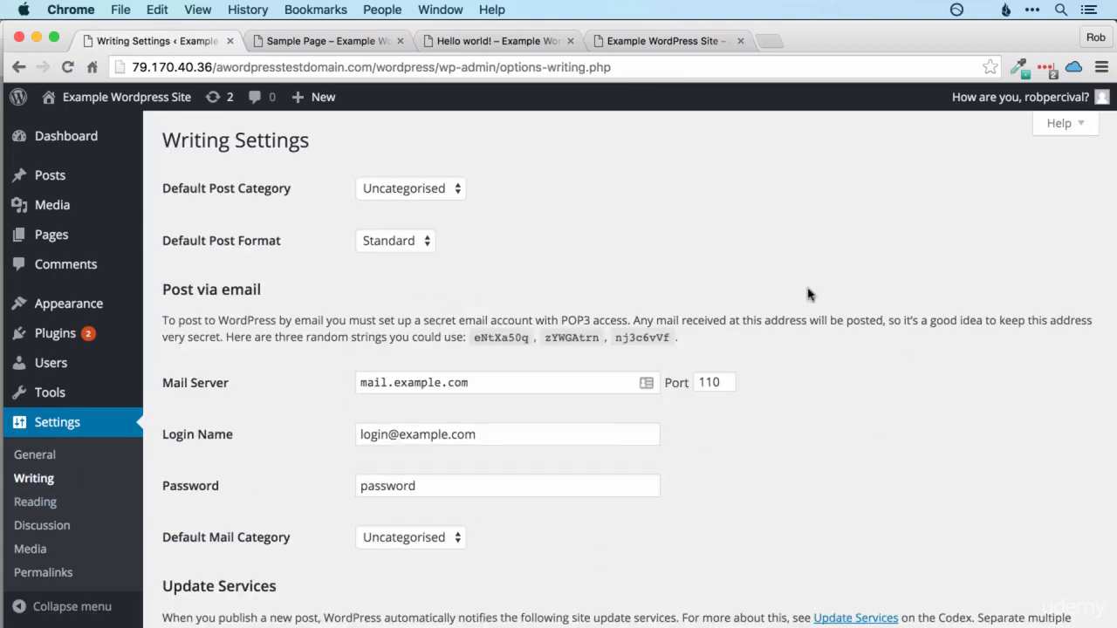
{"action": "scroll", "coordinate": [805, 294], "scroll_direction": "down", "scroll_amount": 5}
{"action": "scroll", "coordinate": [808, 294], "scroll_direction": "up", "scroll_amount": 4}
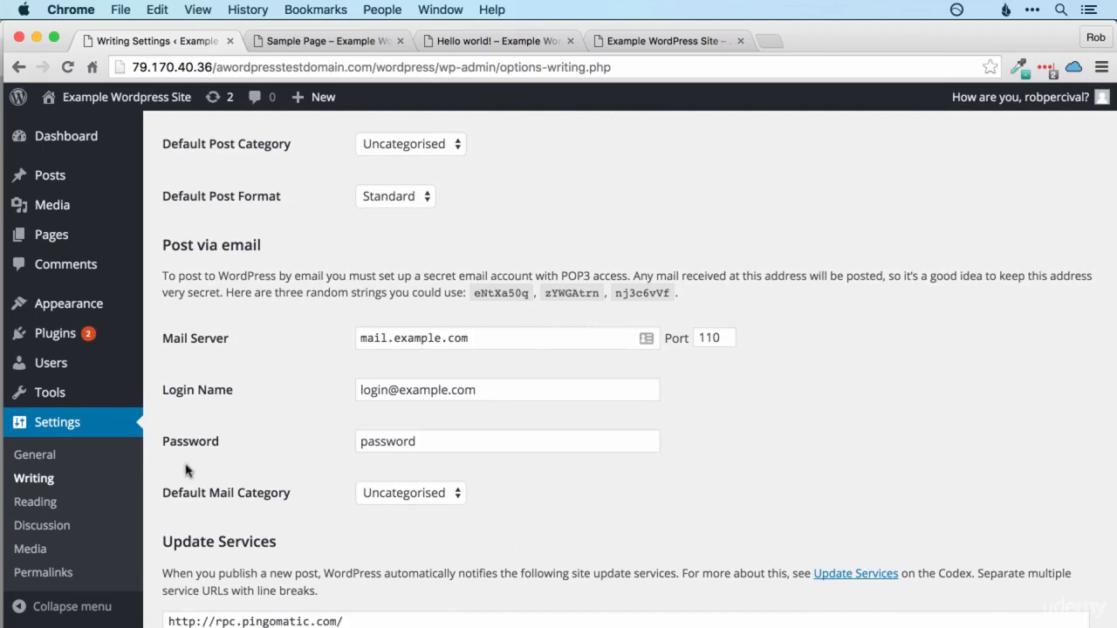
In the Reading Settings, make the front page display the static page Sample Page and save the changes.
{"action": "left_click", "coordinate": [35, 512]}
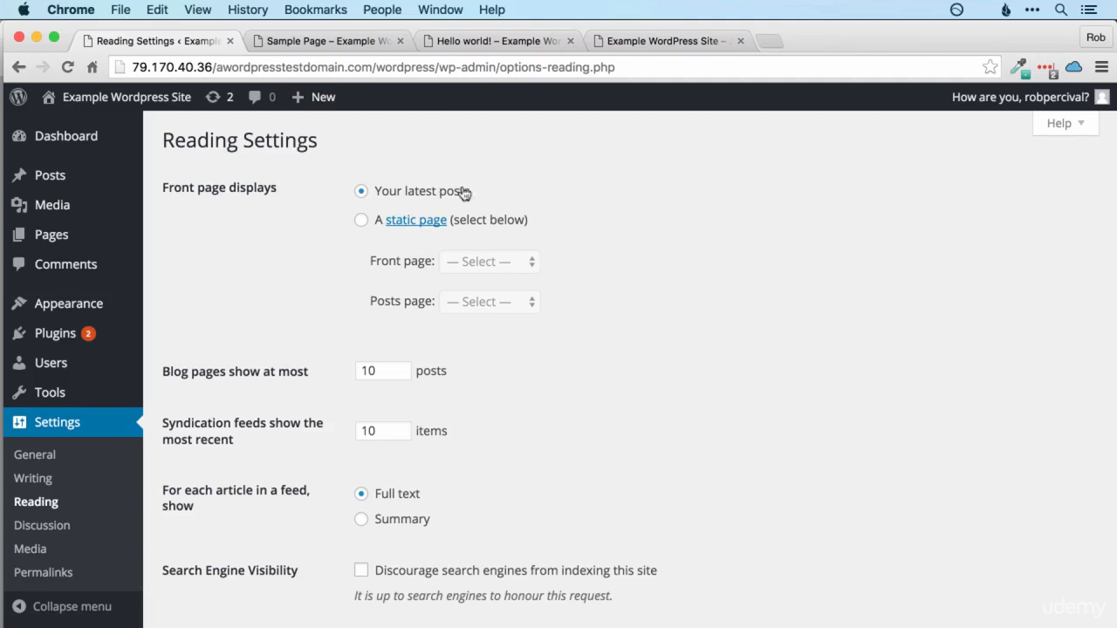
{"action": "left_click", "coordinate": [362, 223]}
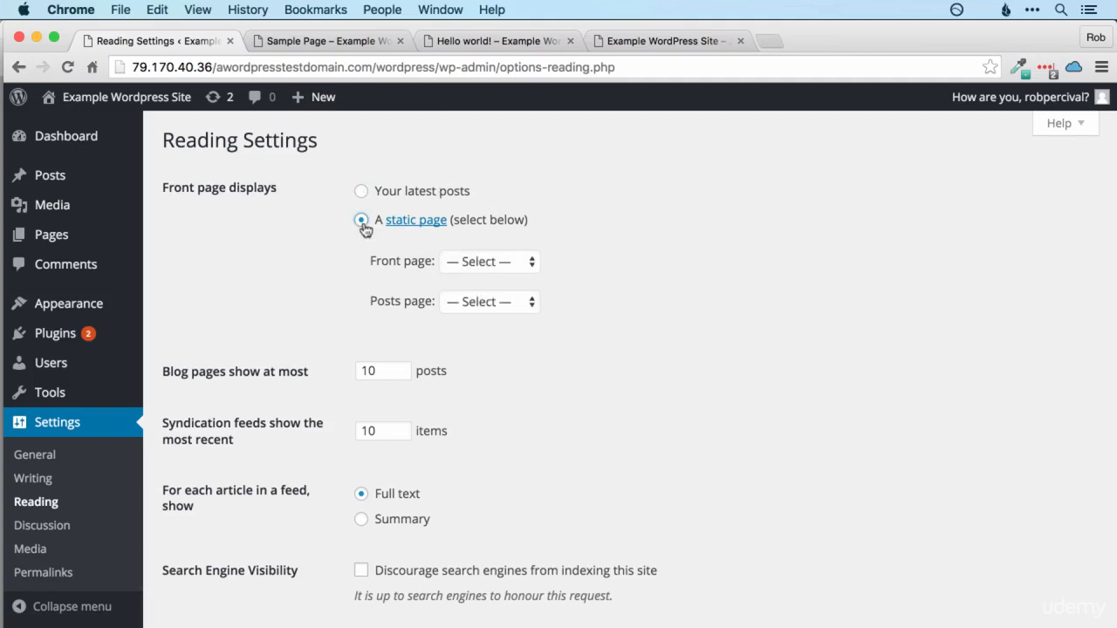
{"action": "left_click", "coordinate": [479, 263]}
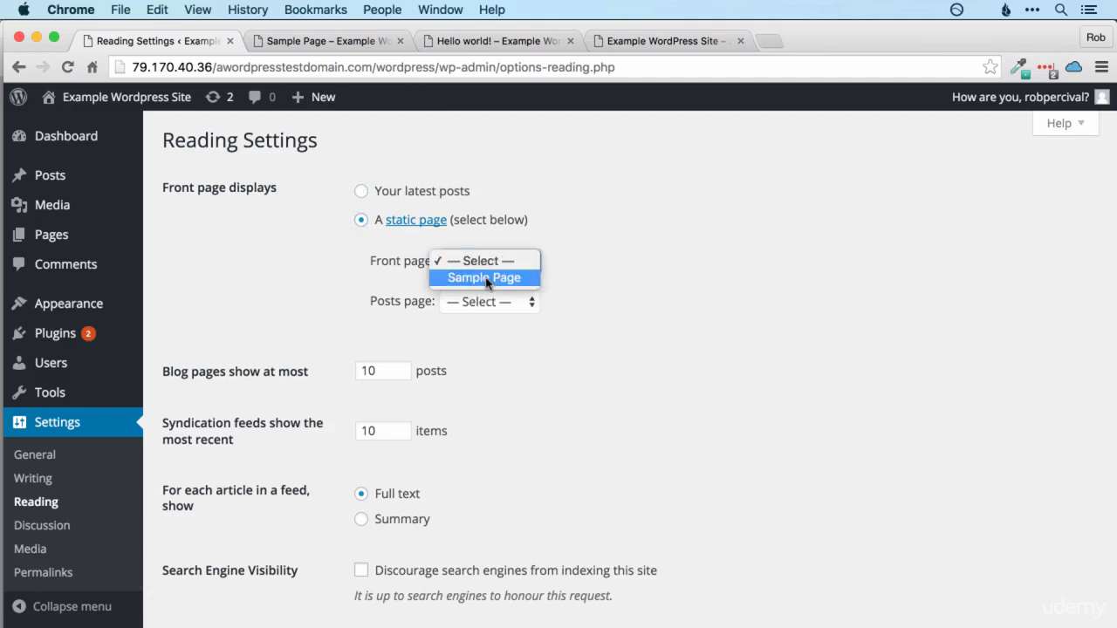
{"action": "left_click", "coordinate": [485, 277]}
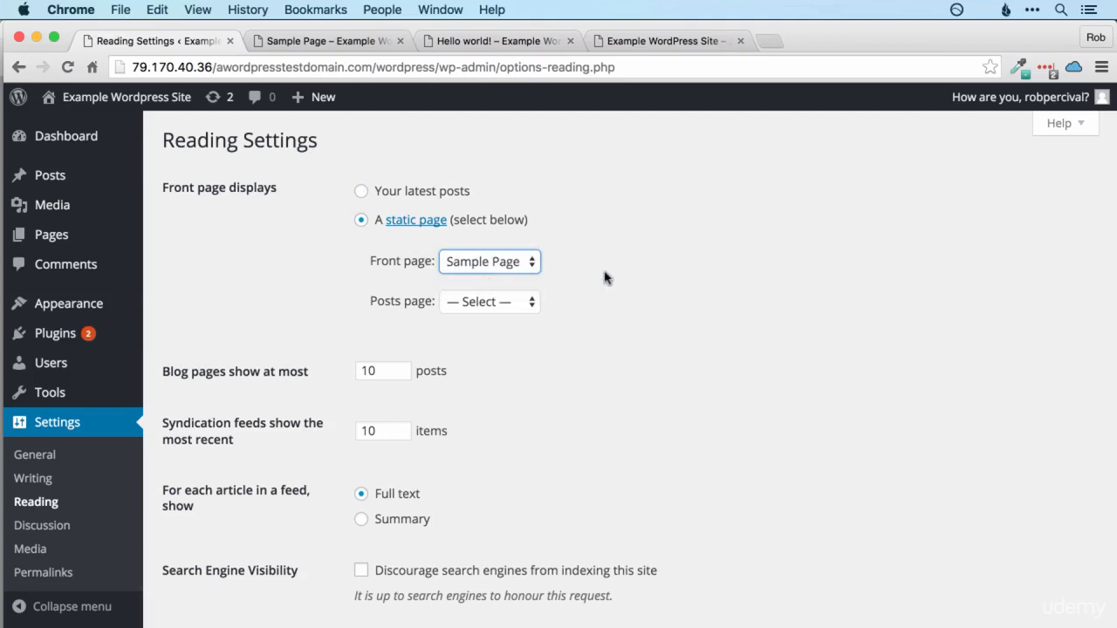
{"action": "scroll", "coordinate": [605, 275], "scroll_direction": "down", "scroll_amount": 1}
{"action": "scroll", "coordinate": [605, 276], "scroll_direction": "down", "scroll_amount": 3}
{"action": "left_click", "coordinate": [237, 545]}
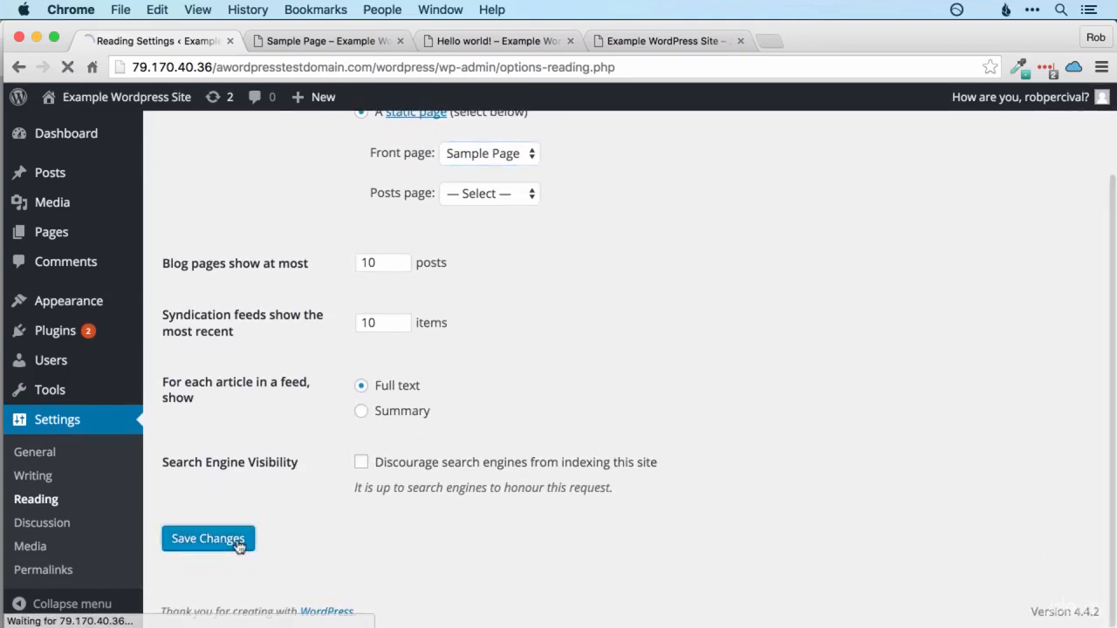
Load the site's root address without the sample-page part and look over the front page down to its end.
{"action": "left_click", "coordinate": [343, 43]}
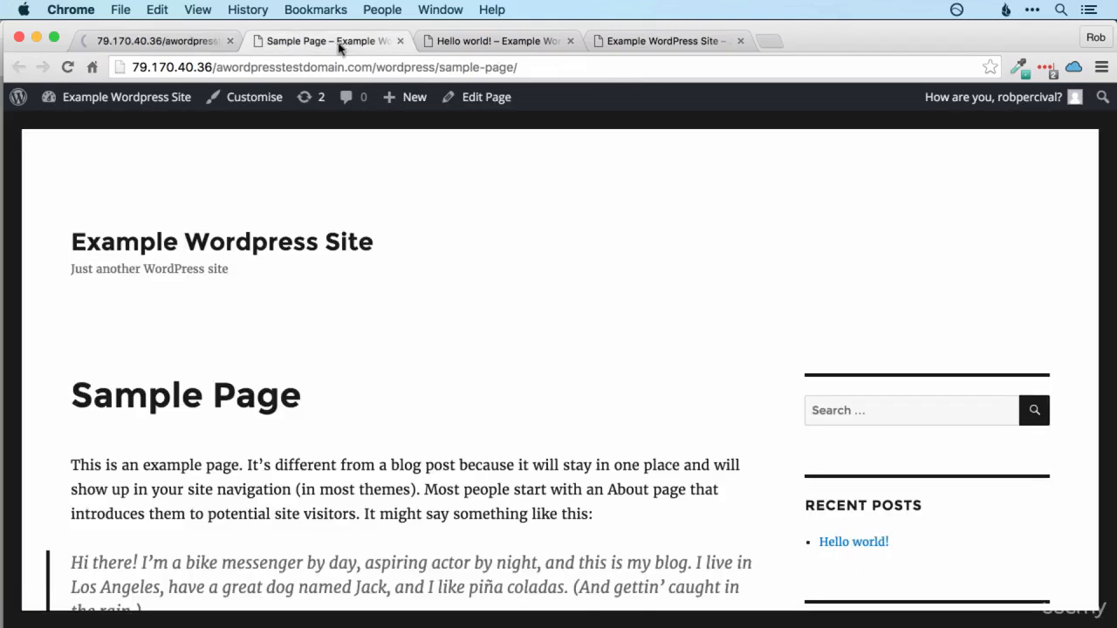
{"action": "left_click_drag", "start_coordinate": [436, 68], "coordinate": [617, 68]}
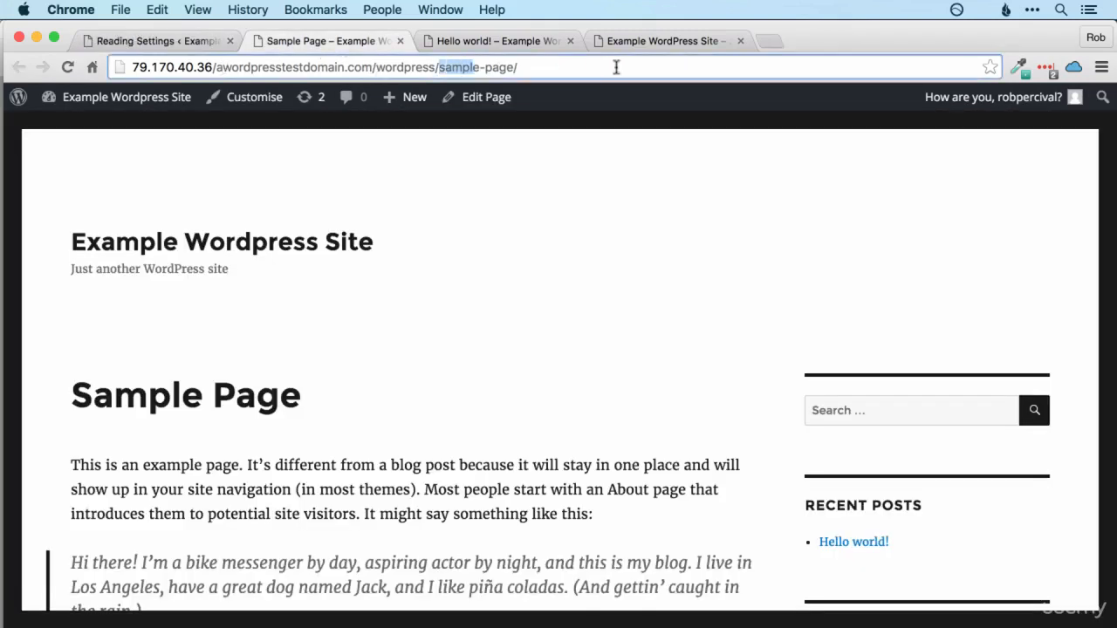
{"action": "key", "text": "BackSpace"}
{"action": "key", "text": "Return"}
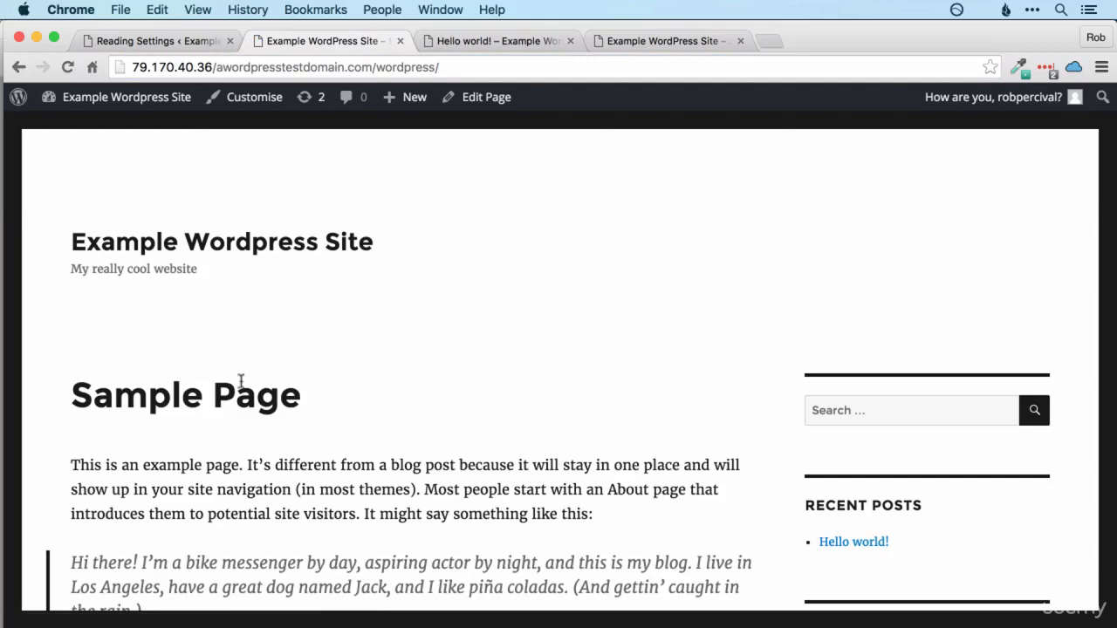
{"action": "scroll", "coordinate": [275, 388], "scroll_direction": "down", "scroll_amount": 10}
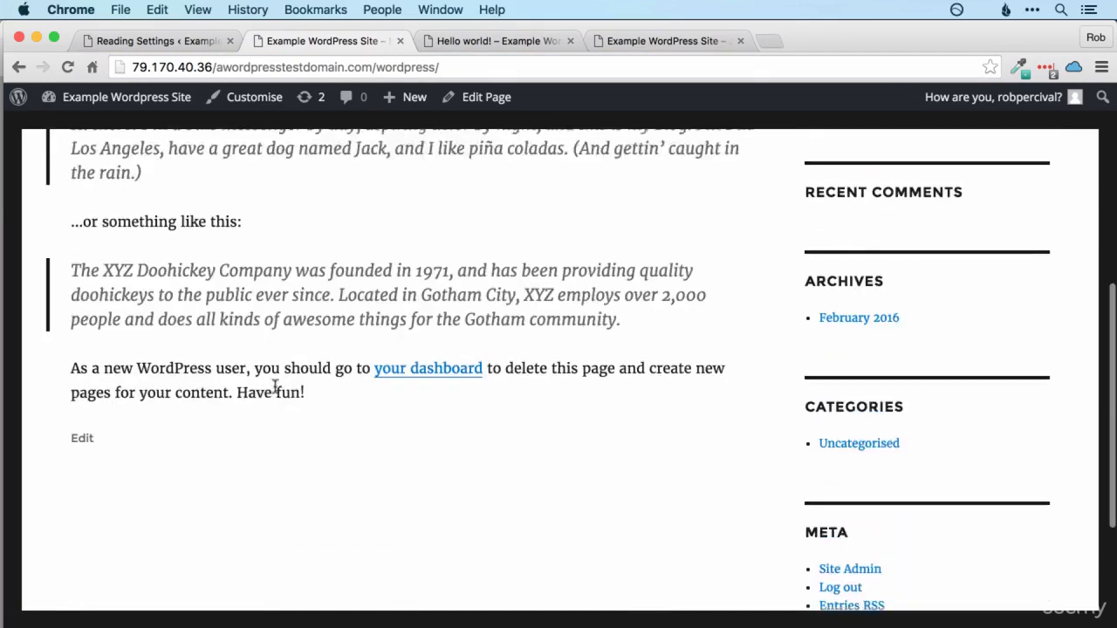
{"action": "scroll", "coordinate": [275, 392], "scroll_direction": "up", "scroll_amount": 15}
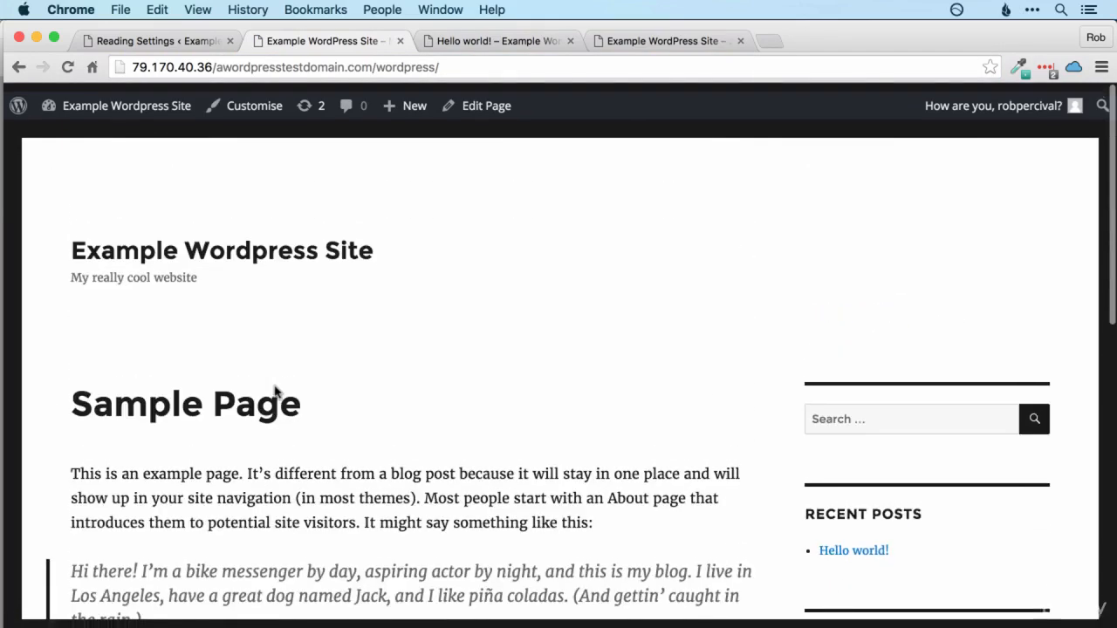
View the installed themes in the admin and compare them with the live front page's layout and sidebar.
{"action": "left_click", "coordinate": [135, 41]}
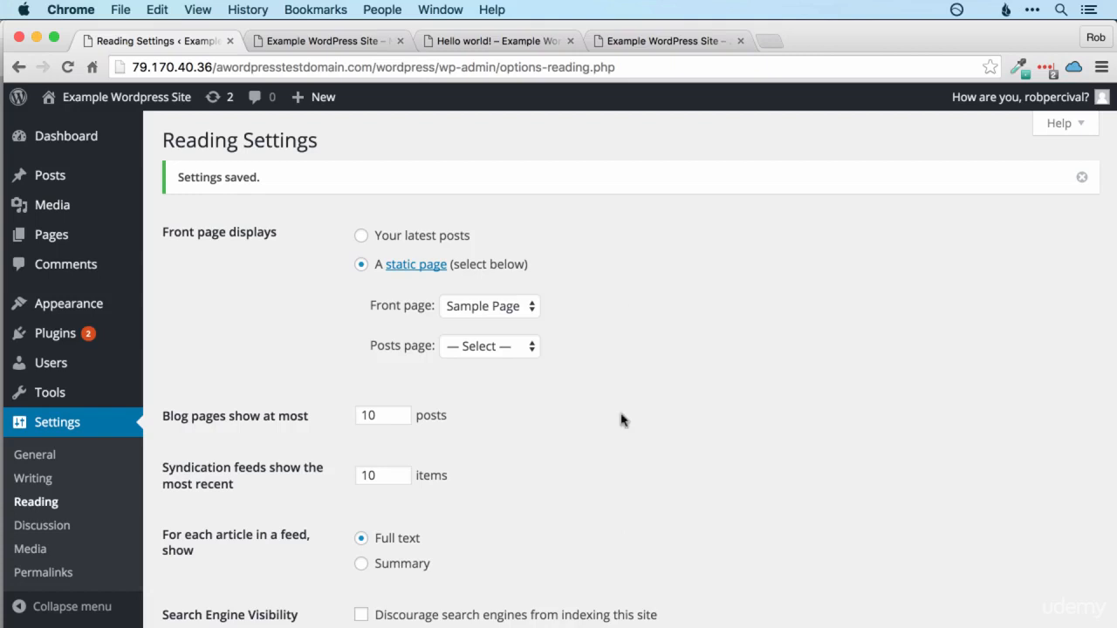
{"action": "left_click", "coordinate": [86, 310]}
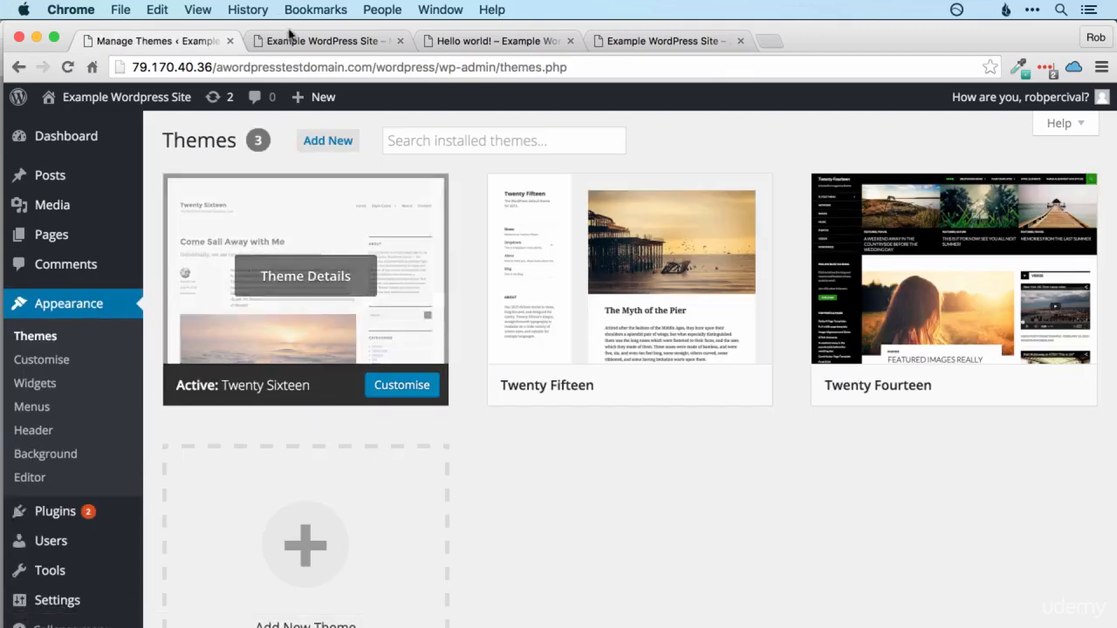
{"action": "left_click", "coordinate": [299, 41]}
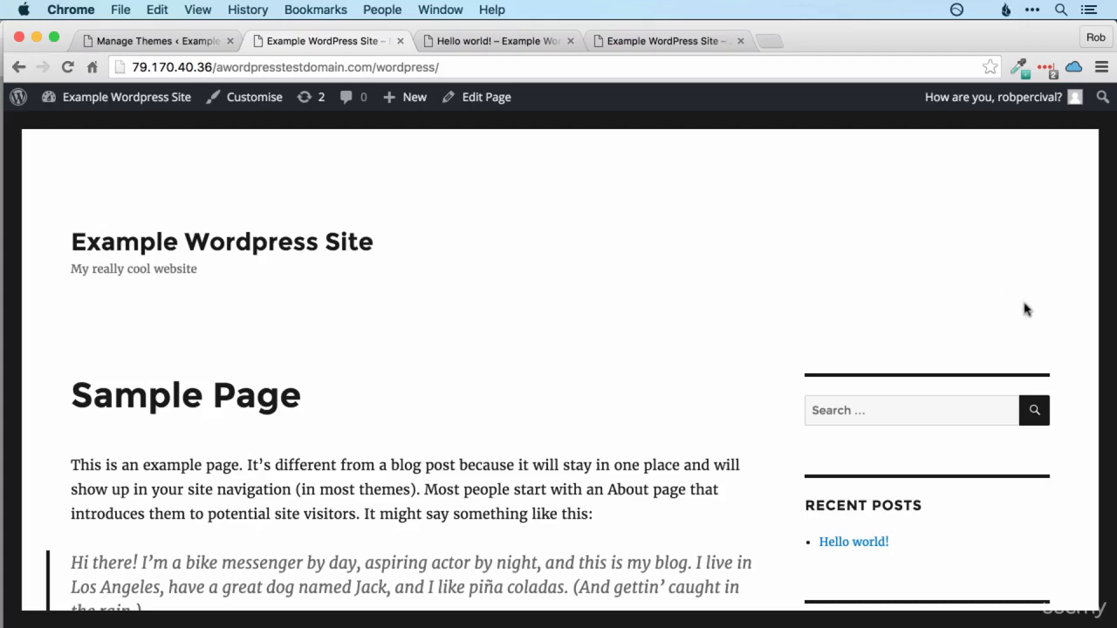
{"action": "scroll", "coordinate": [1025, 309], "scroll_direction": "down", "scroll_amount": 1}
{"action": "scroll", "coordinate": [1025, 309], "scroll_direction": "down", "scroll_amount": 10}
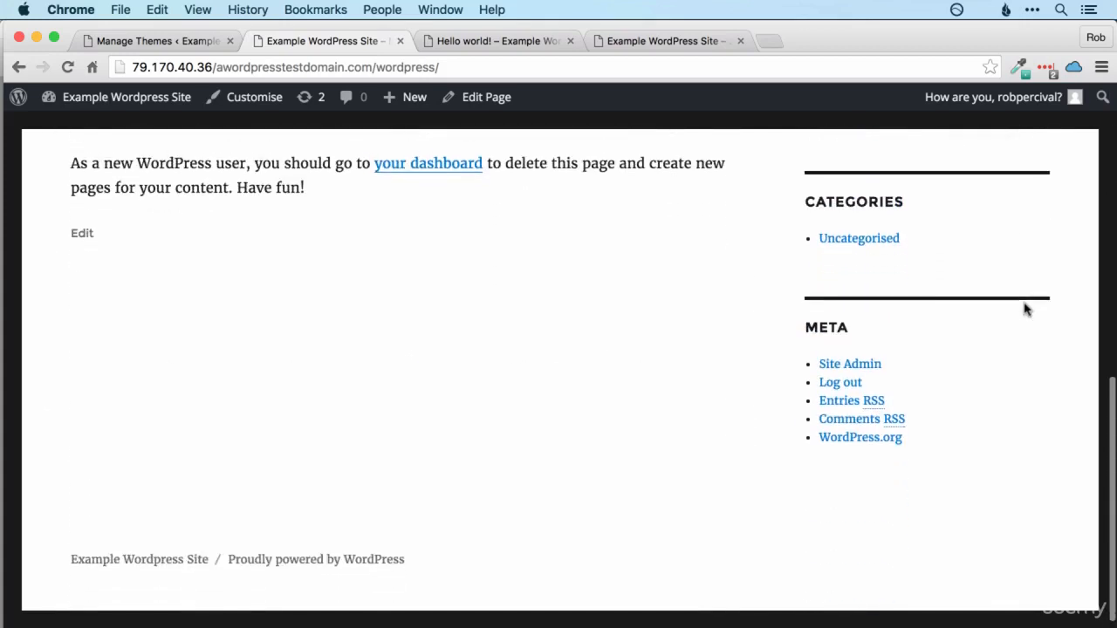
{"action": "scroll", "coordinate": [631, 254], "scroll_direction": "up", "scroll_amount": 10}
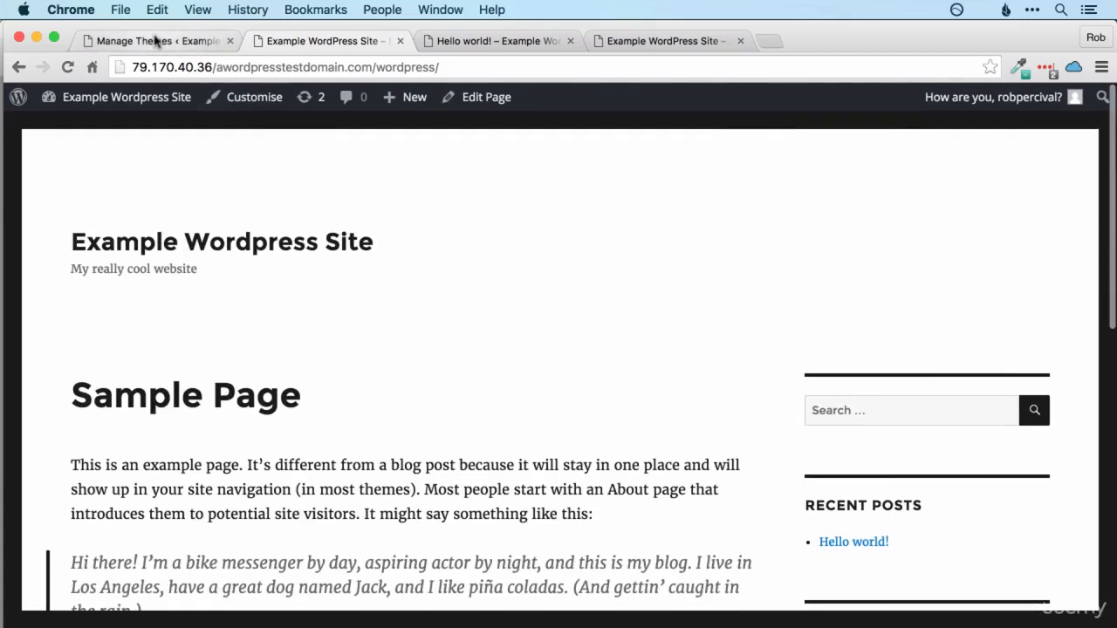
{"action": "left_click", "coordinate": [167, 41]}
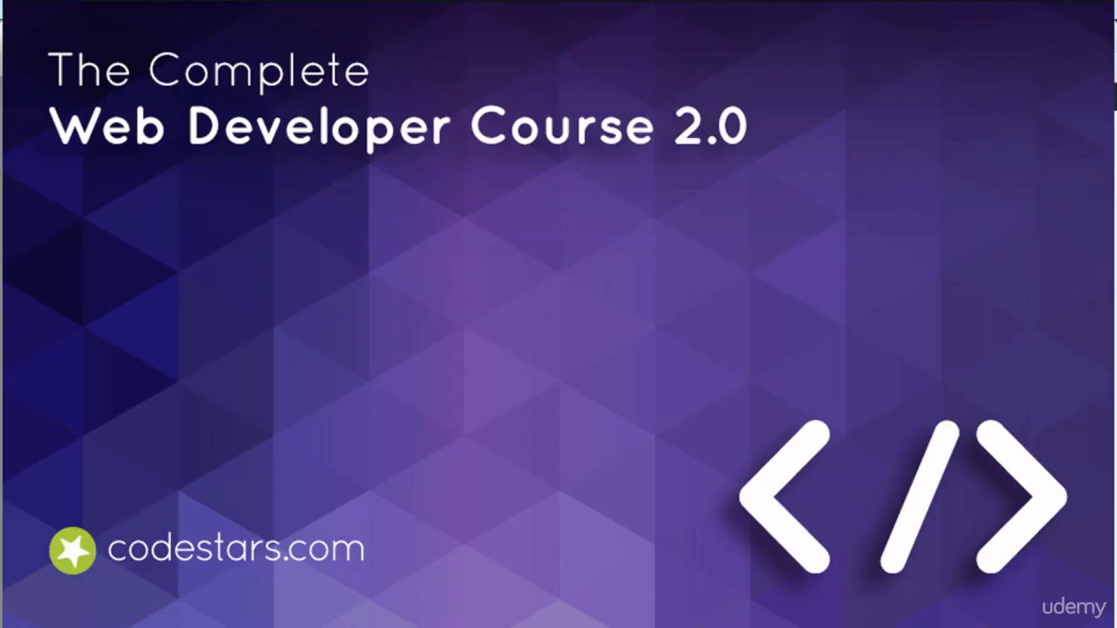